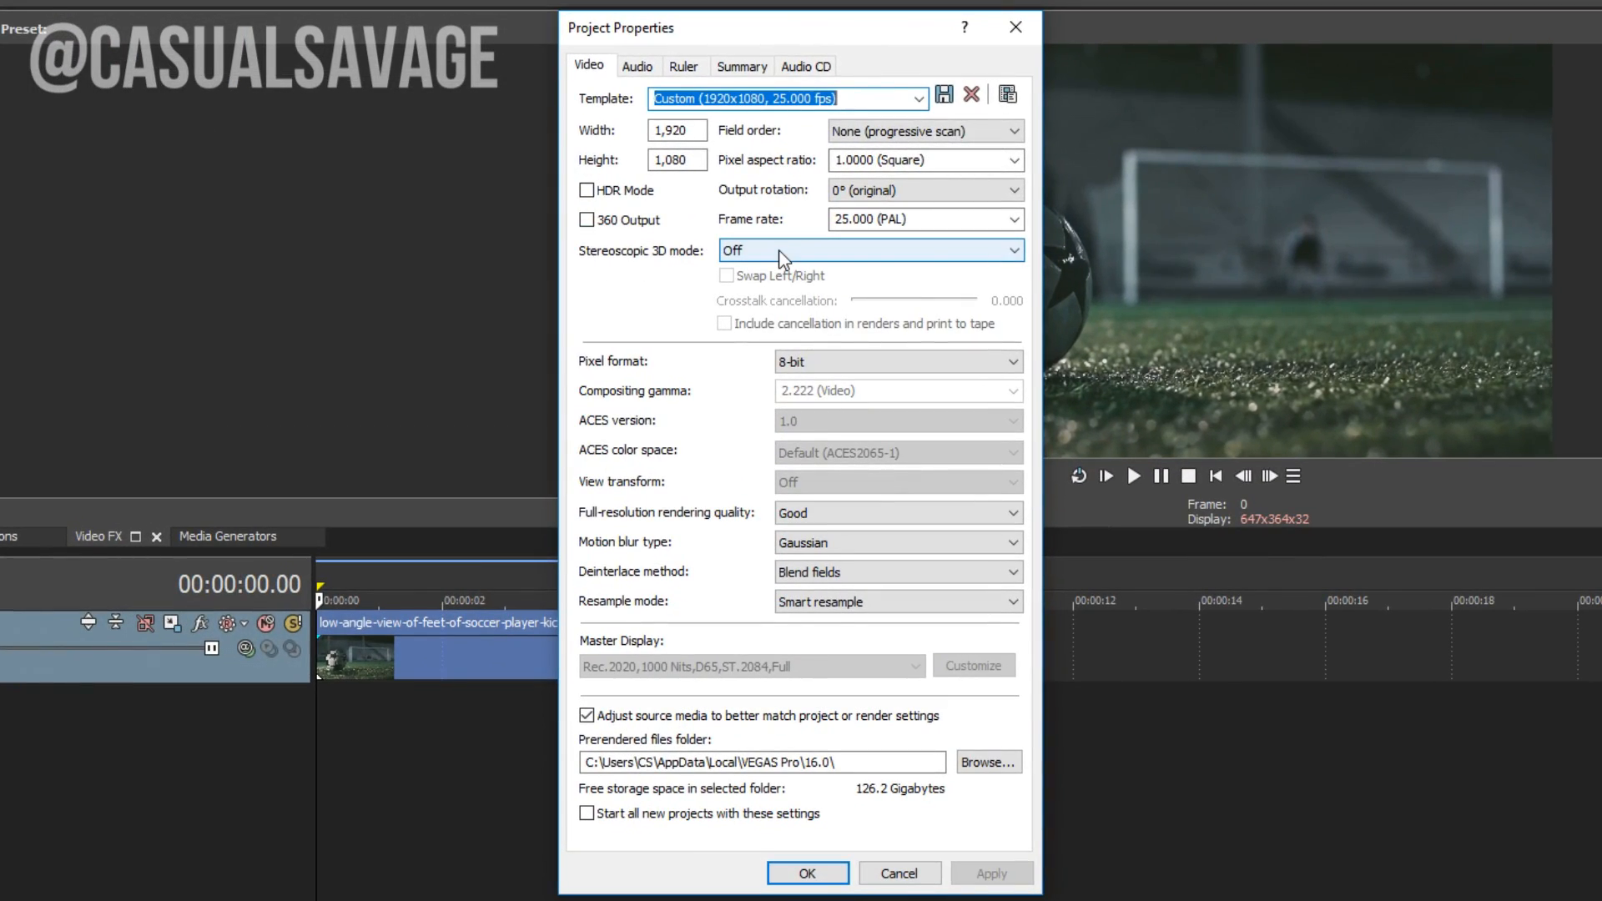
- Set the project's stereoscopic 3D mode to Anaglyphic (red/cyan) and apply the project properties
click(781, 252)
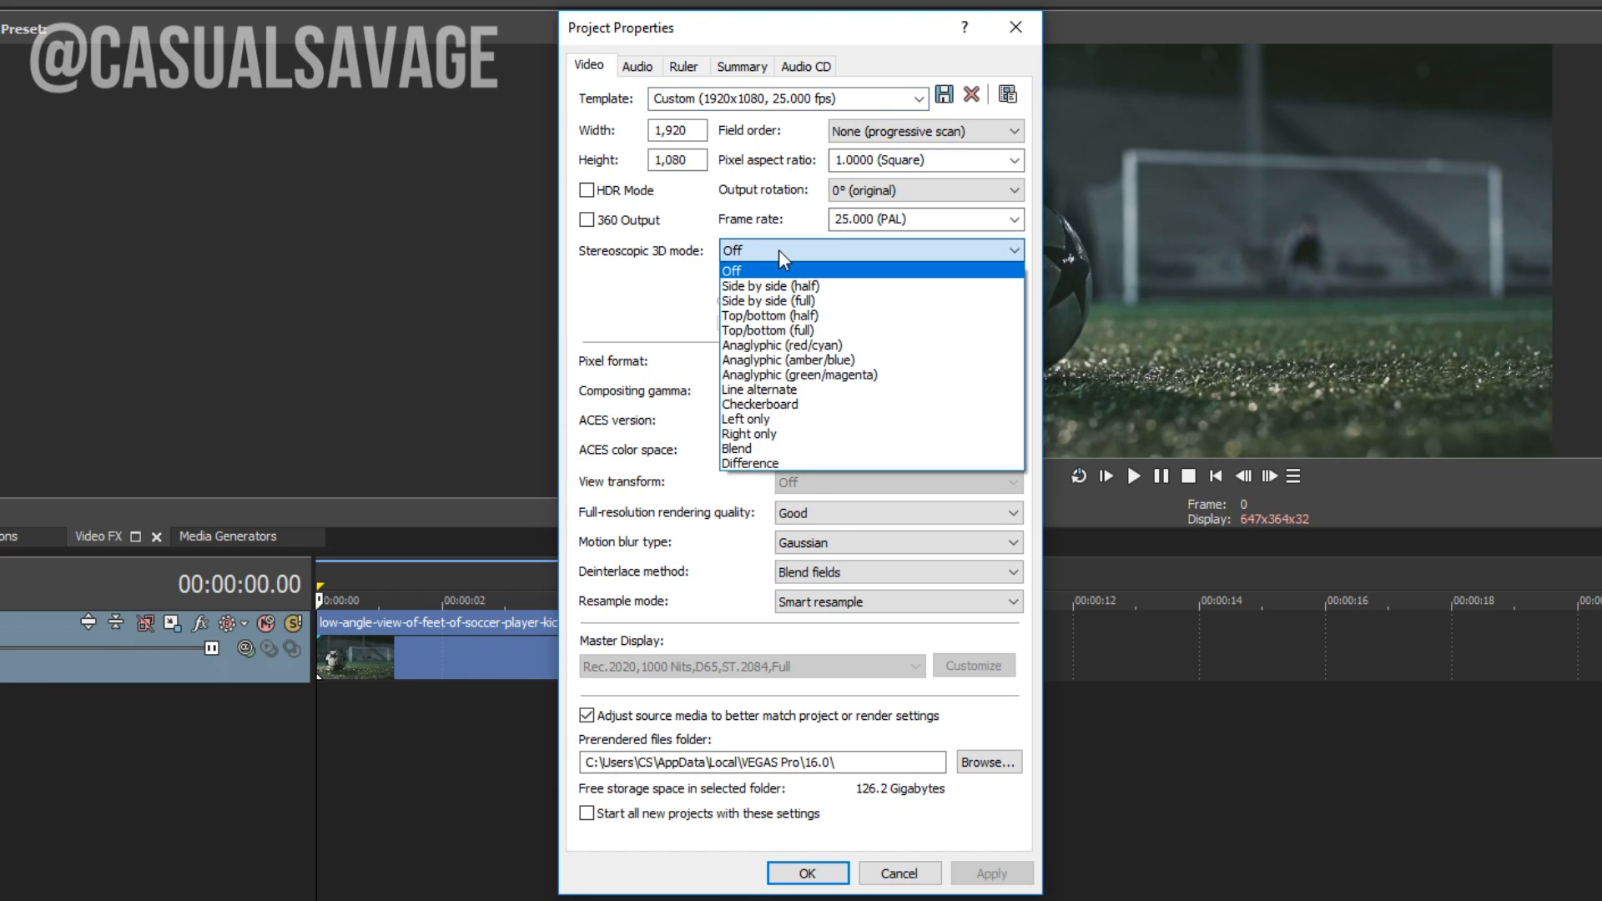
click(918, 345)
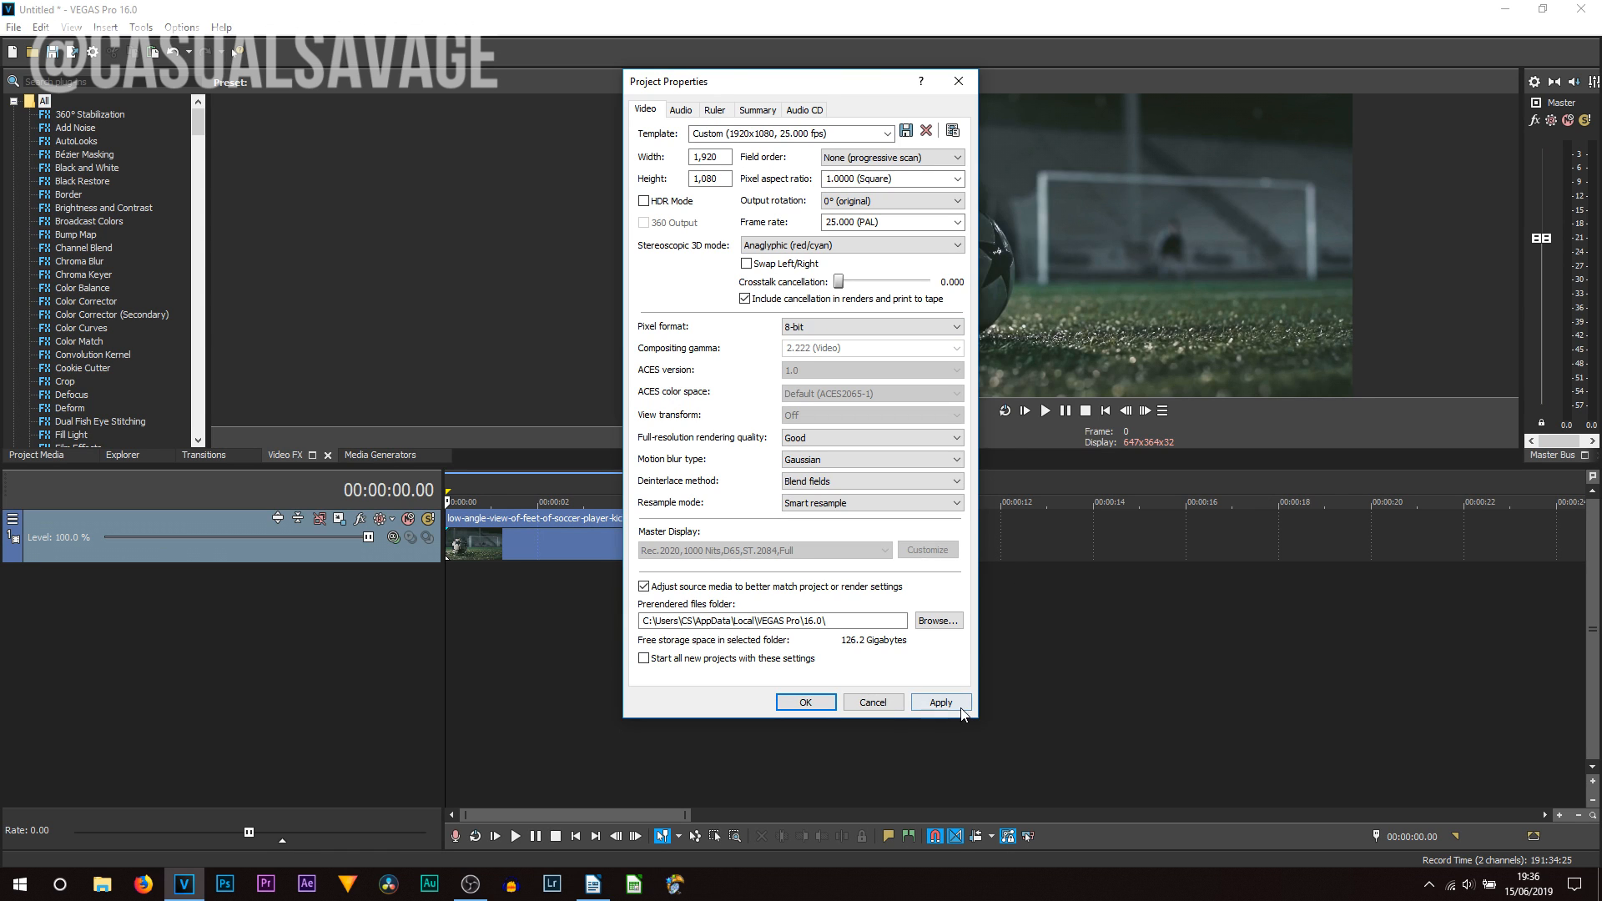
click(960, 709)
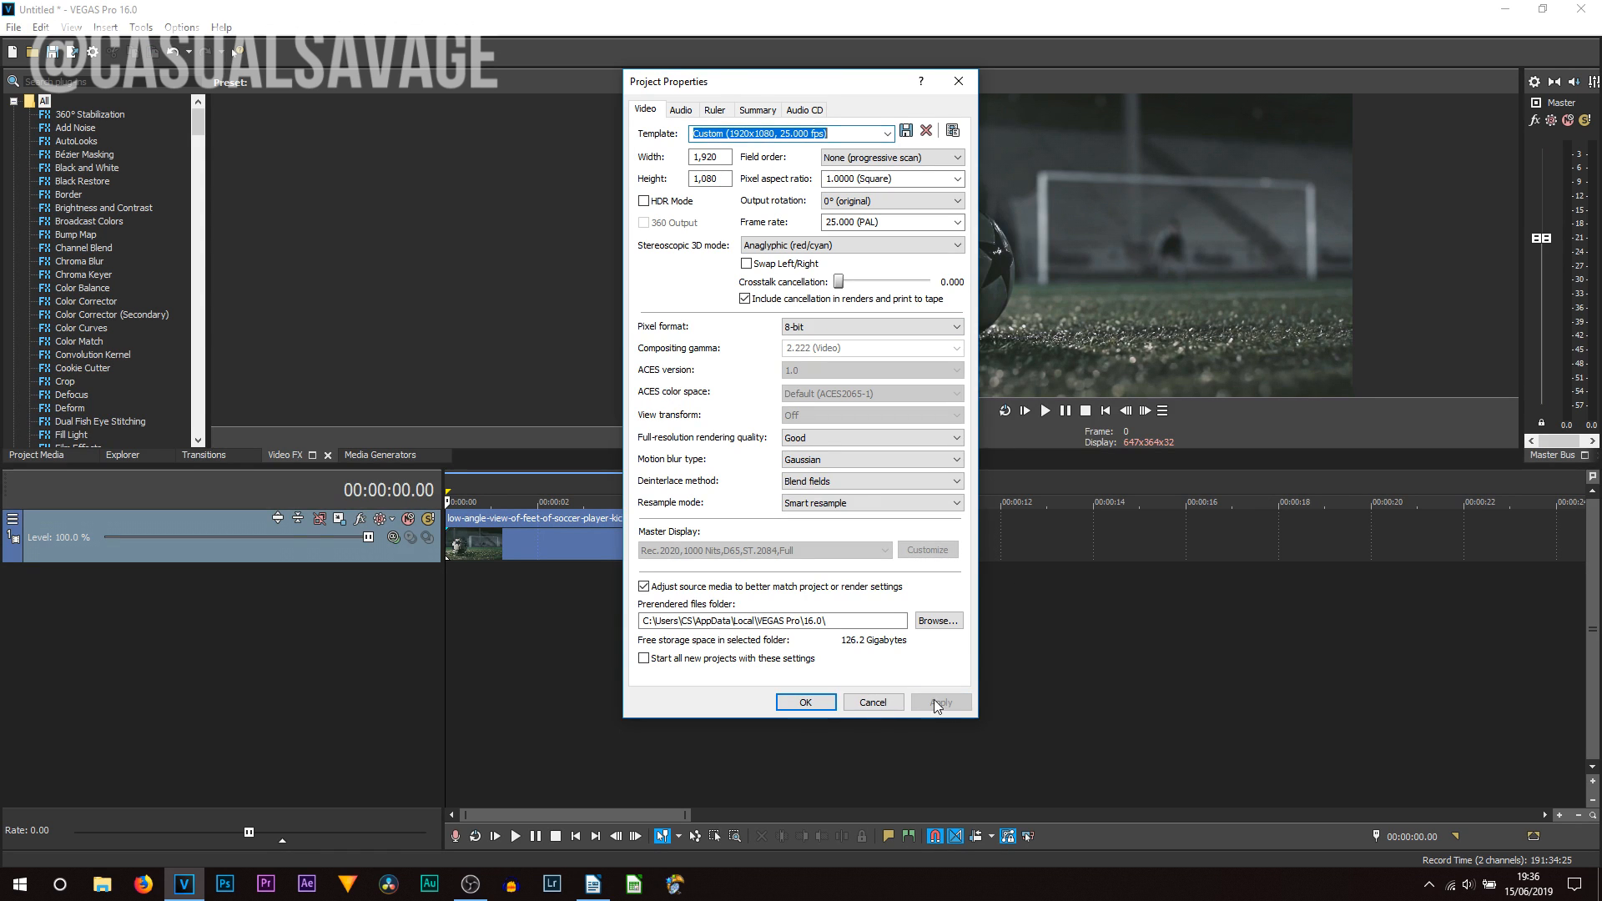
click(802, 703)
- Find the HSL Adjust effect and apply its Max Saturation preset to the soccer clip
drag(447, 602, 500, 604)
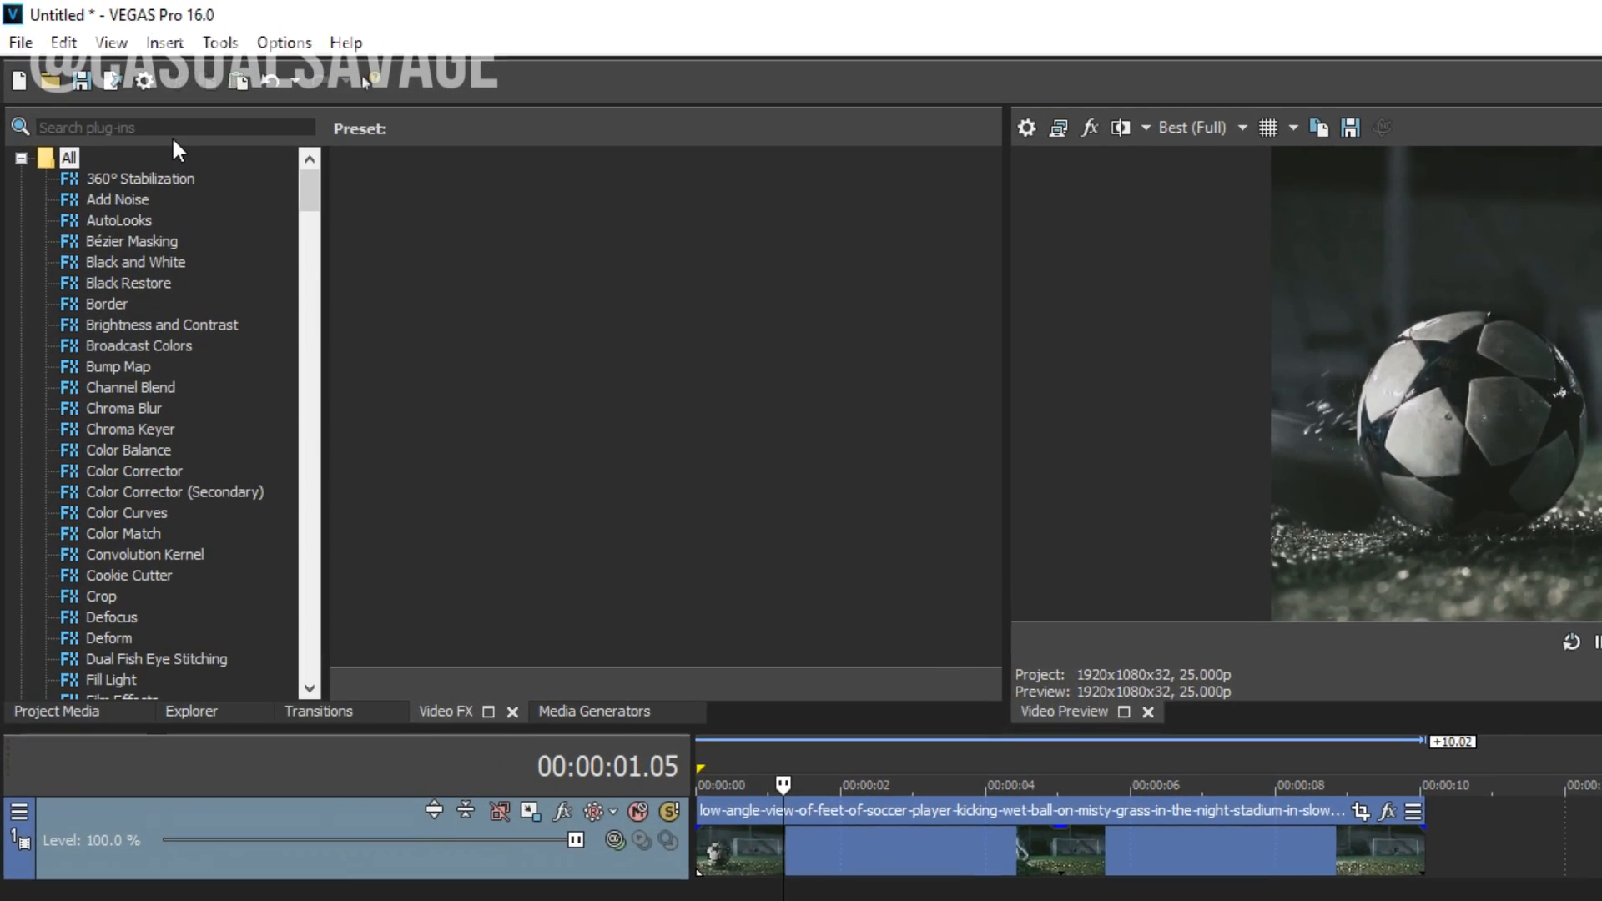
click(175, 132)
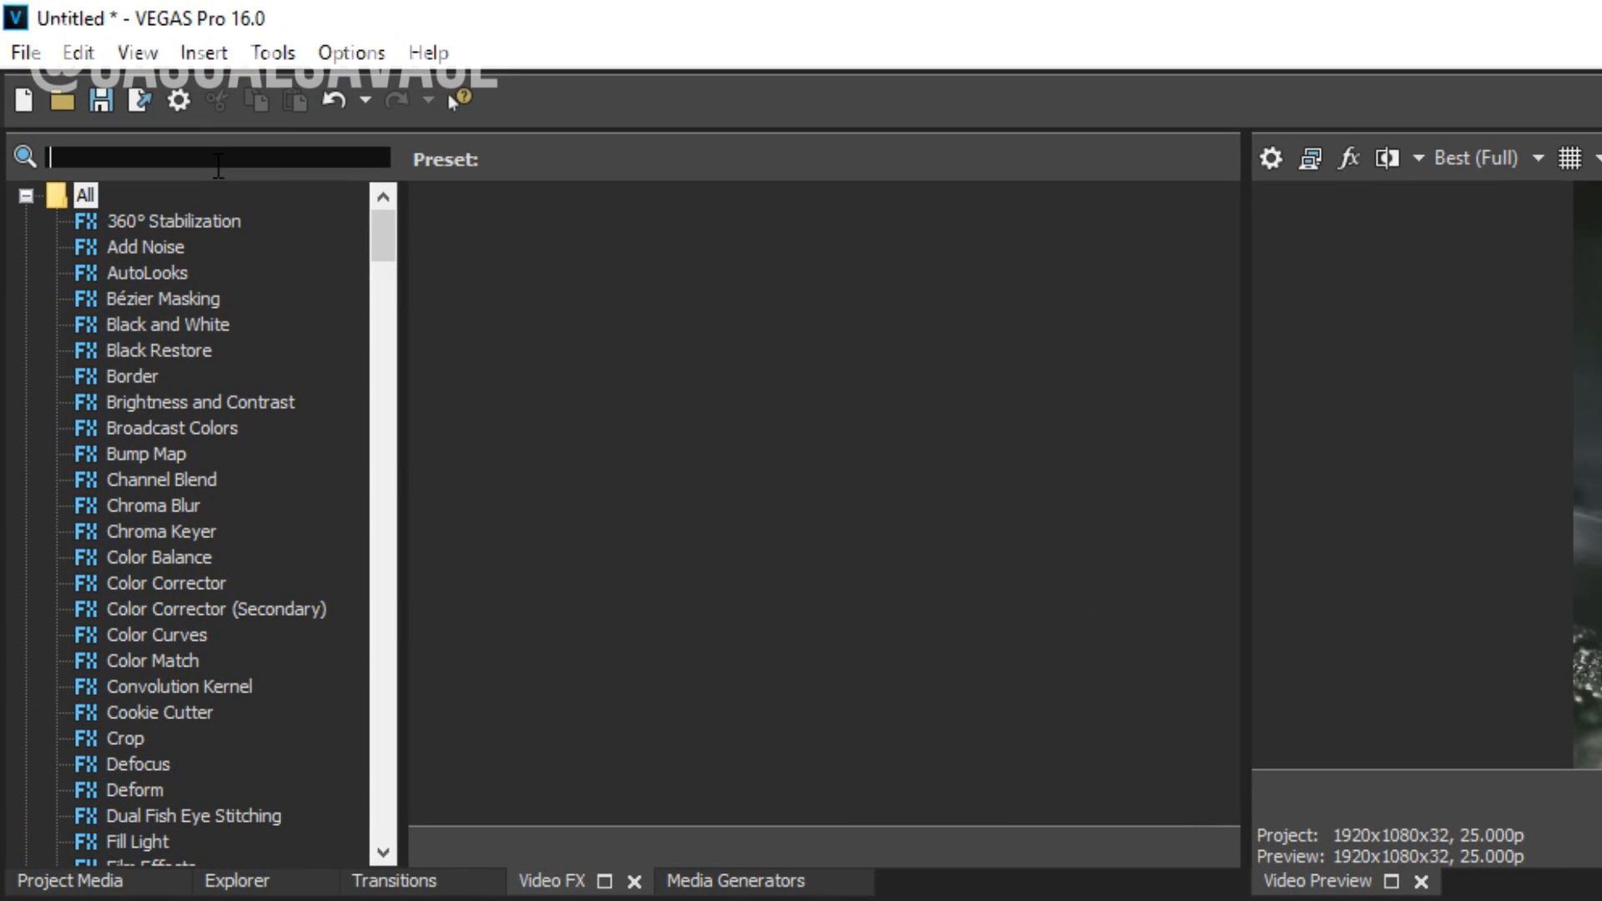
text(hsl)
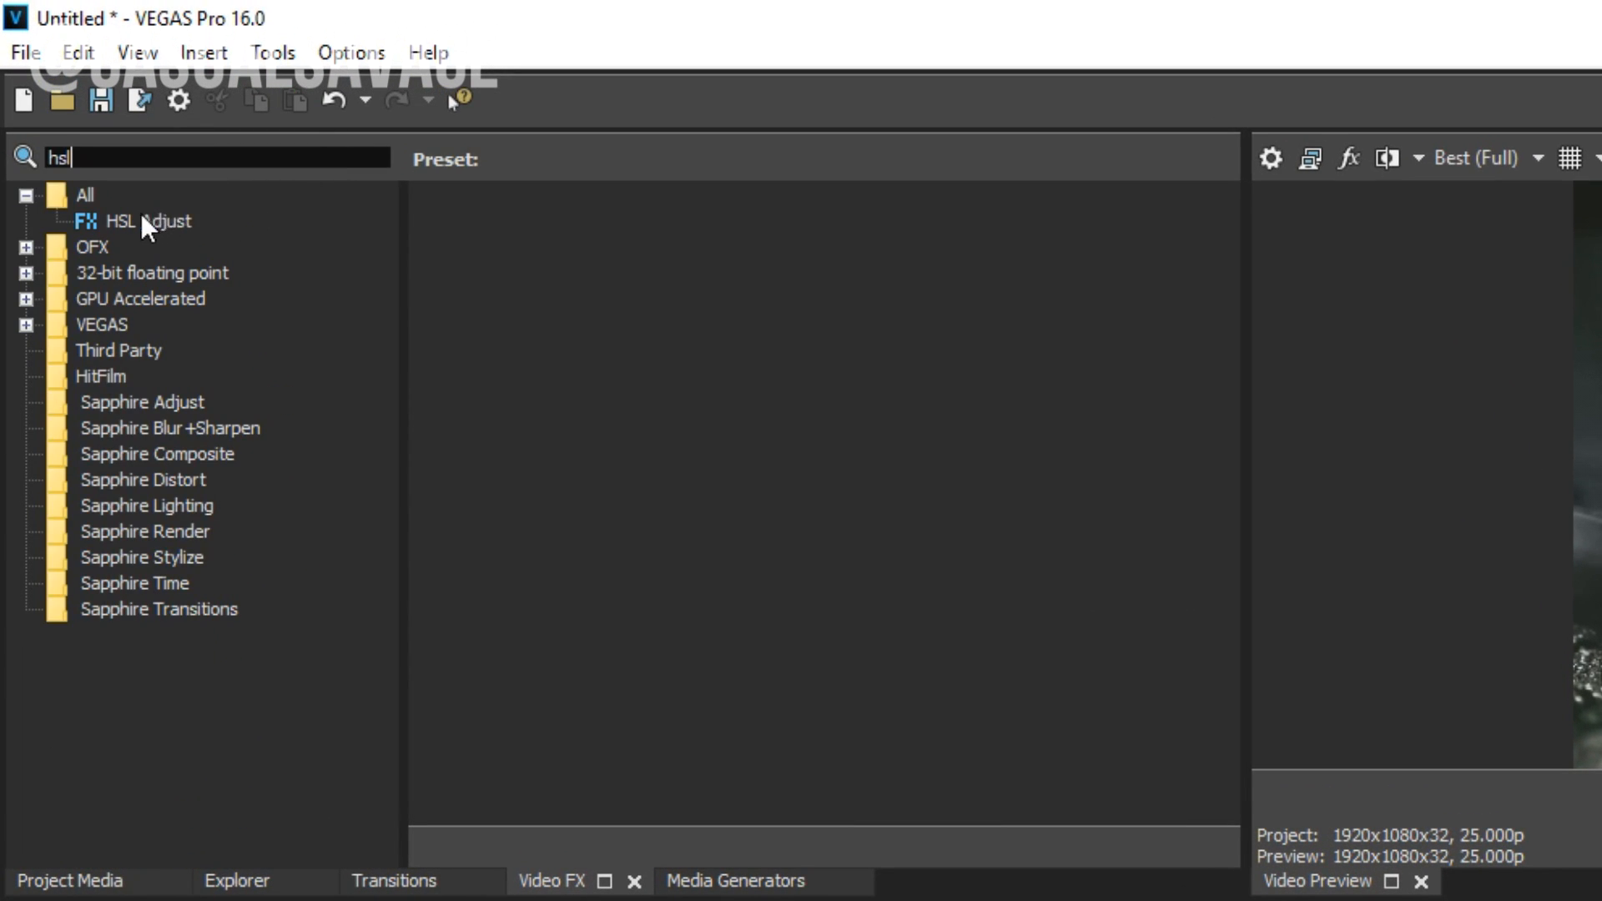
click(138, 227)
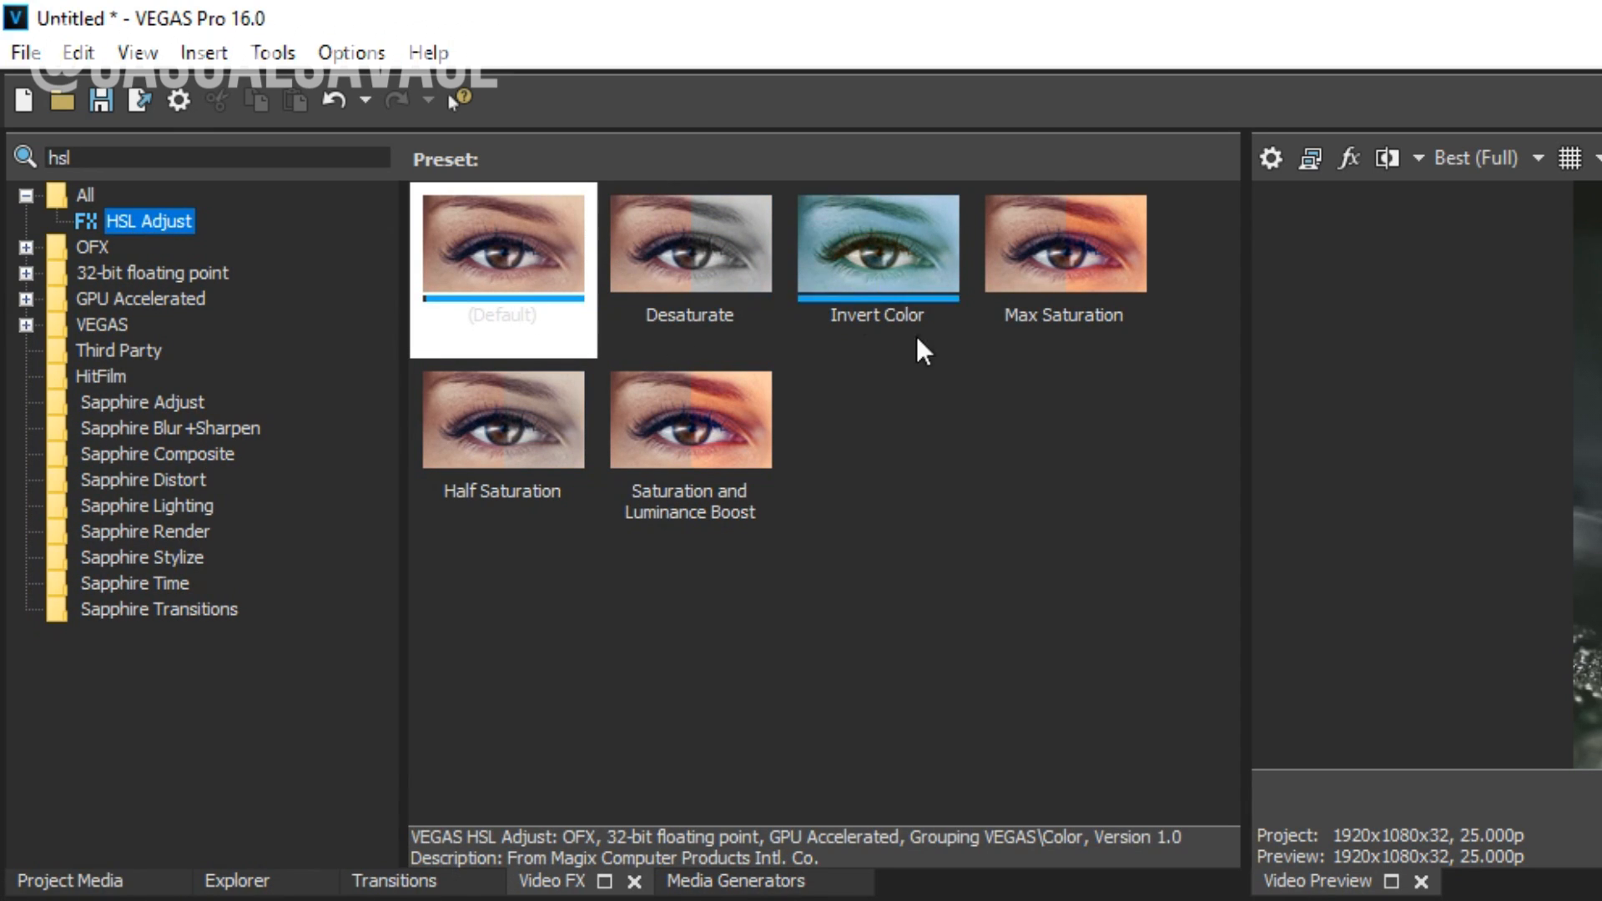
click(1048, 318)
drag(1077, 250, 512, 544)
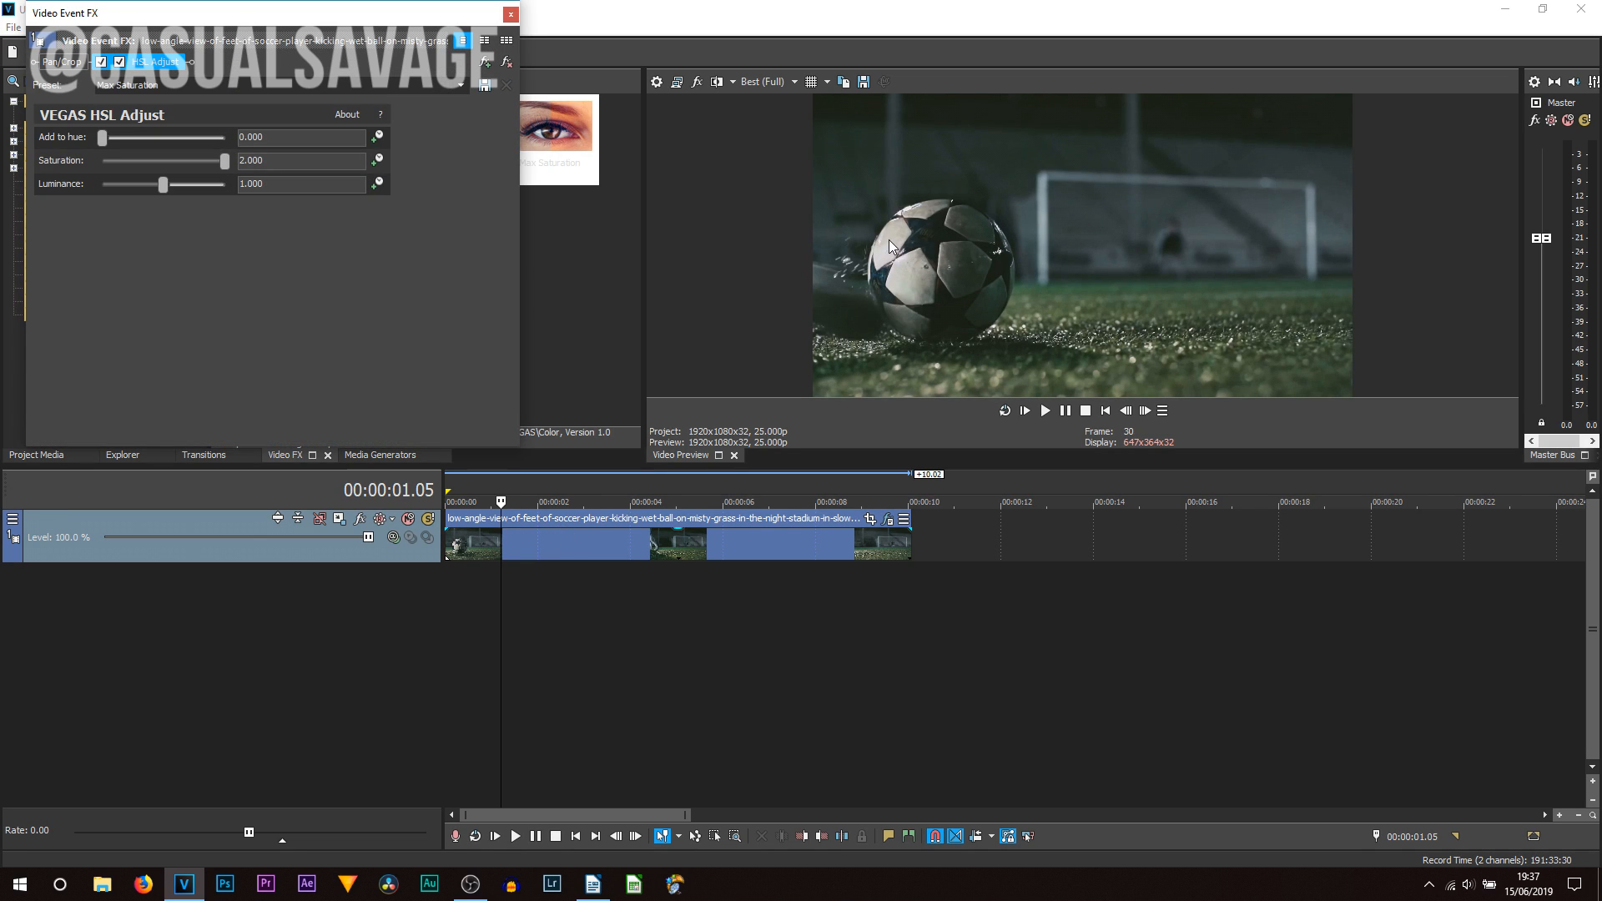
click(510, 14)
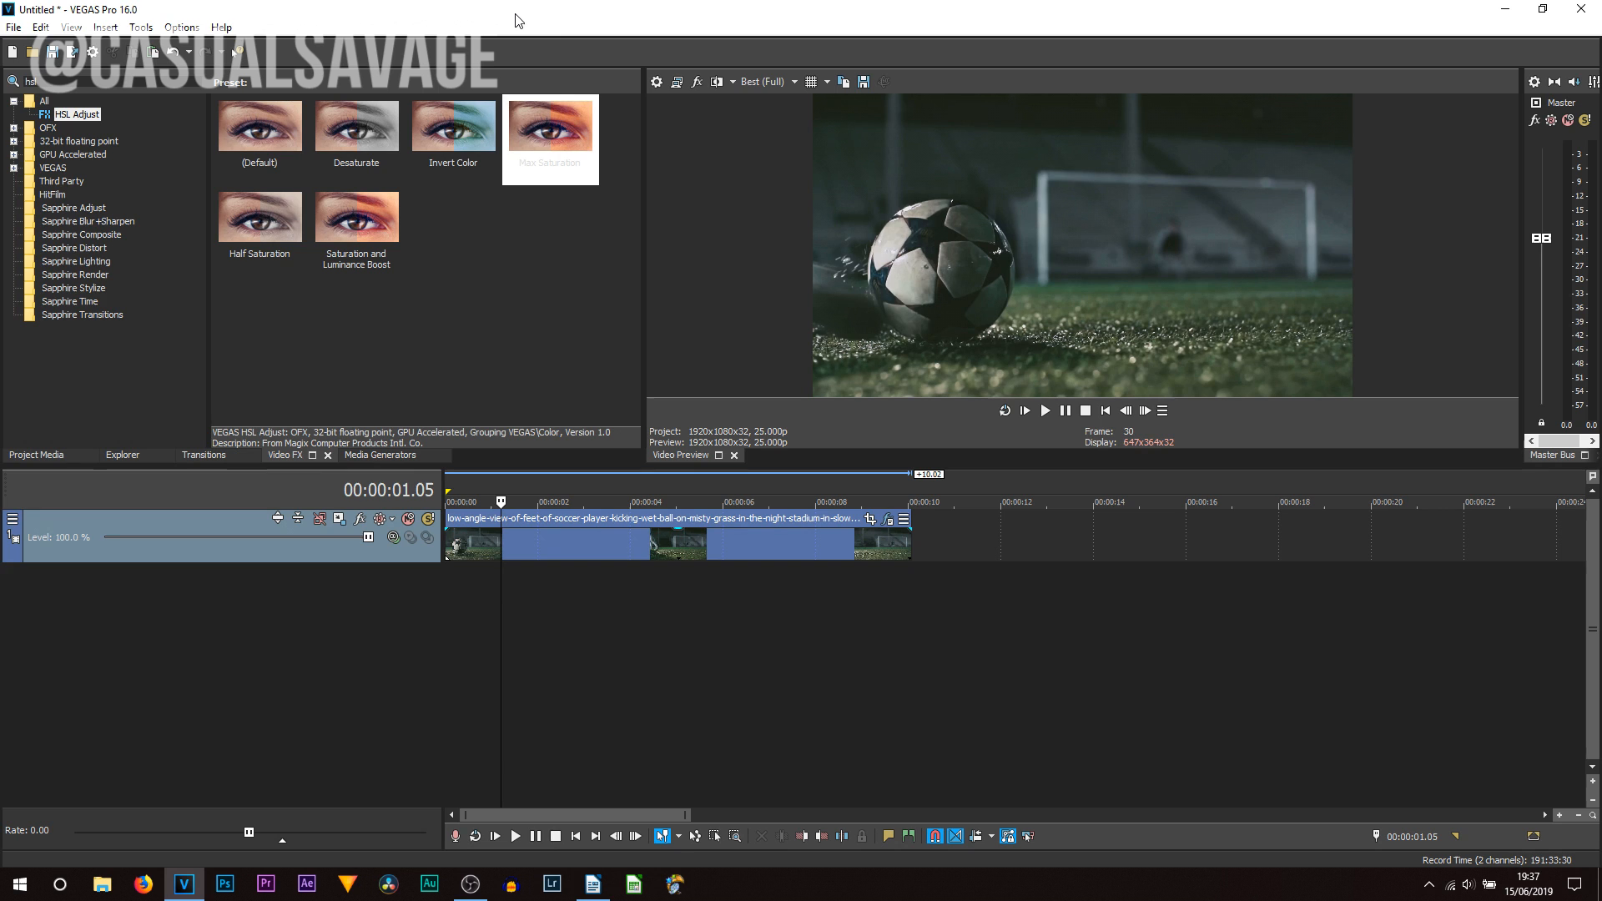
- Return to the start of the timeline and insert a new video track above the soccer clip's track
click(446, 550)
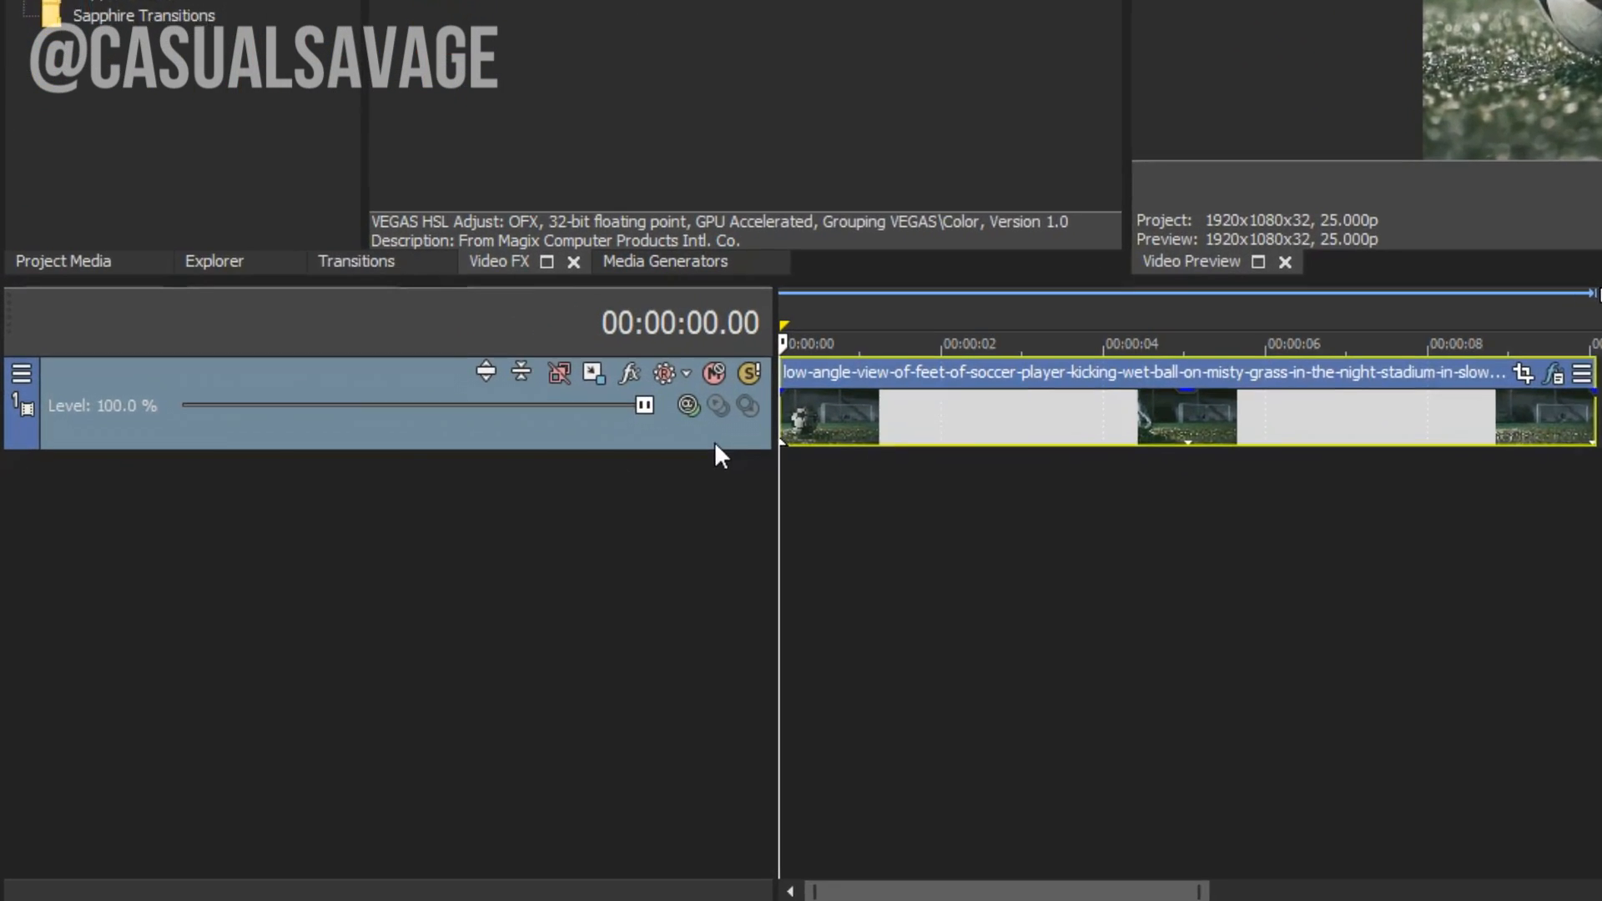
right_click(408, 556)
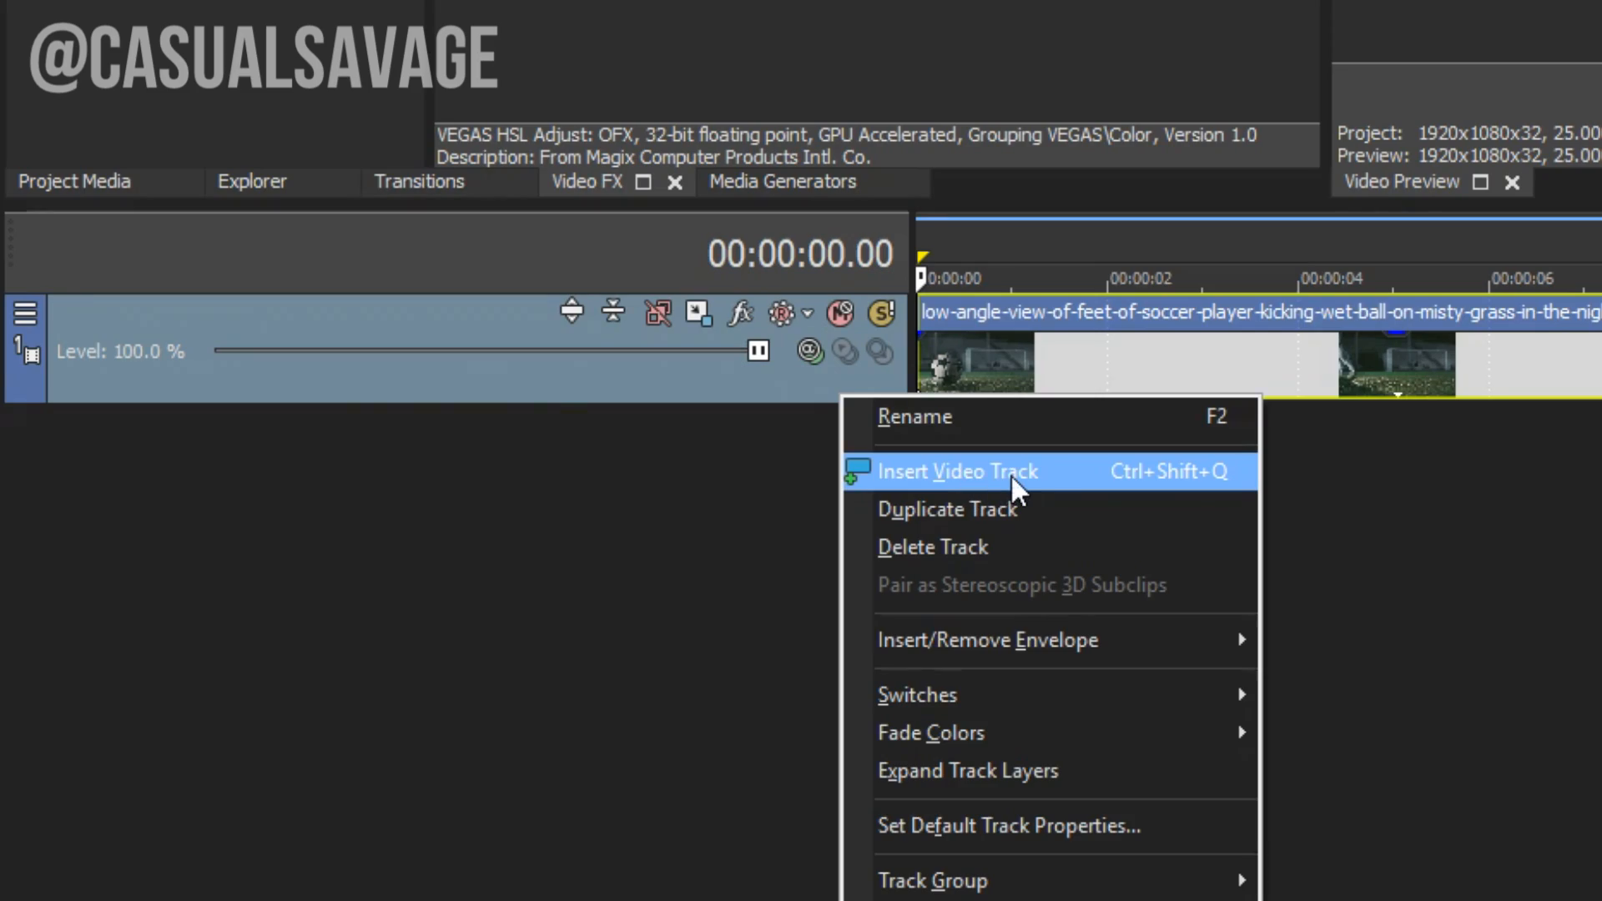
click(1011, 475)
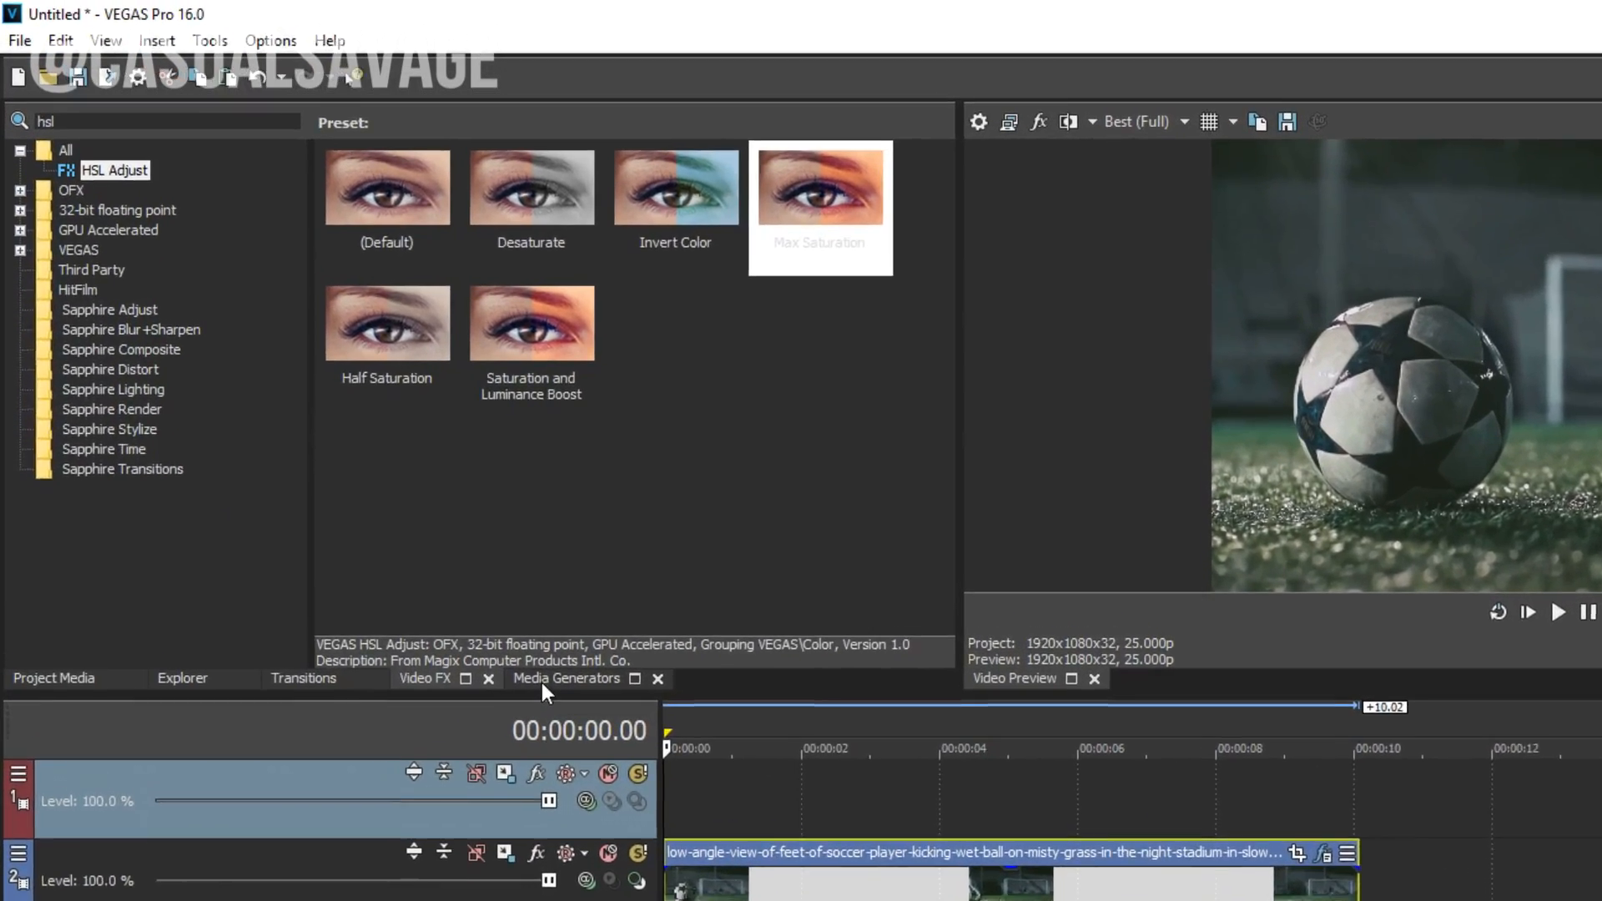
- Display the Test Pattern presets among the media generators
click(507, 607)
drag(201, 181, 202, 263)
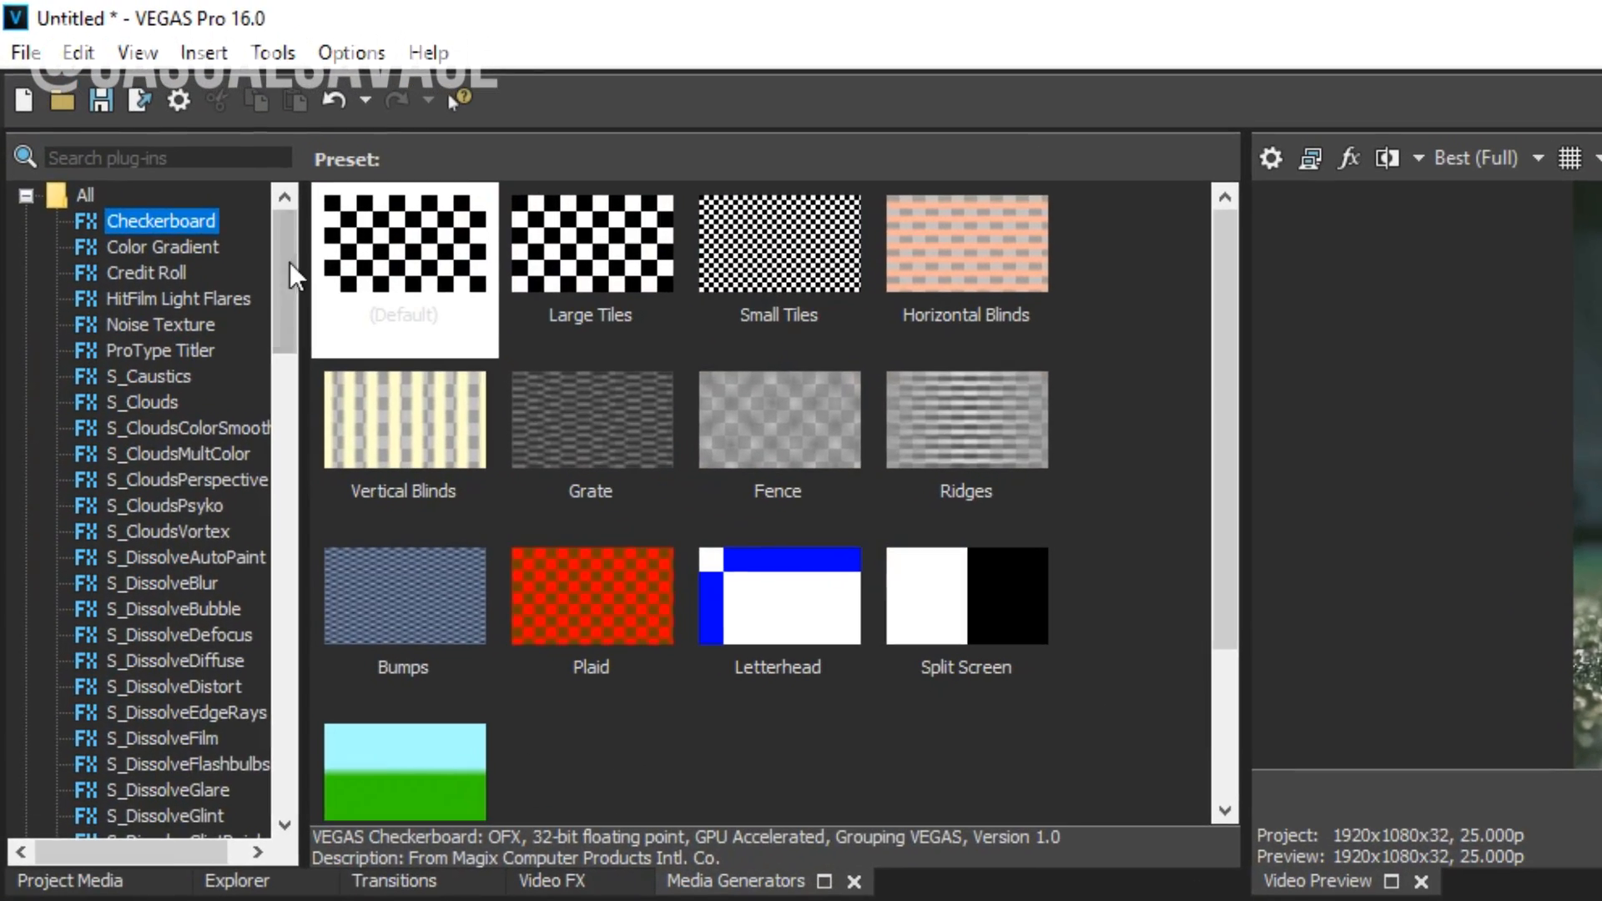
drag(293, 382, 315, 714)
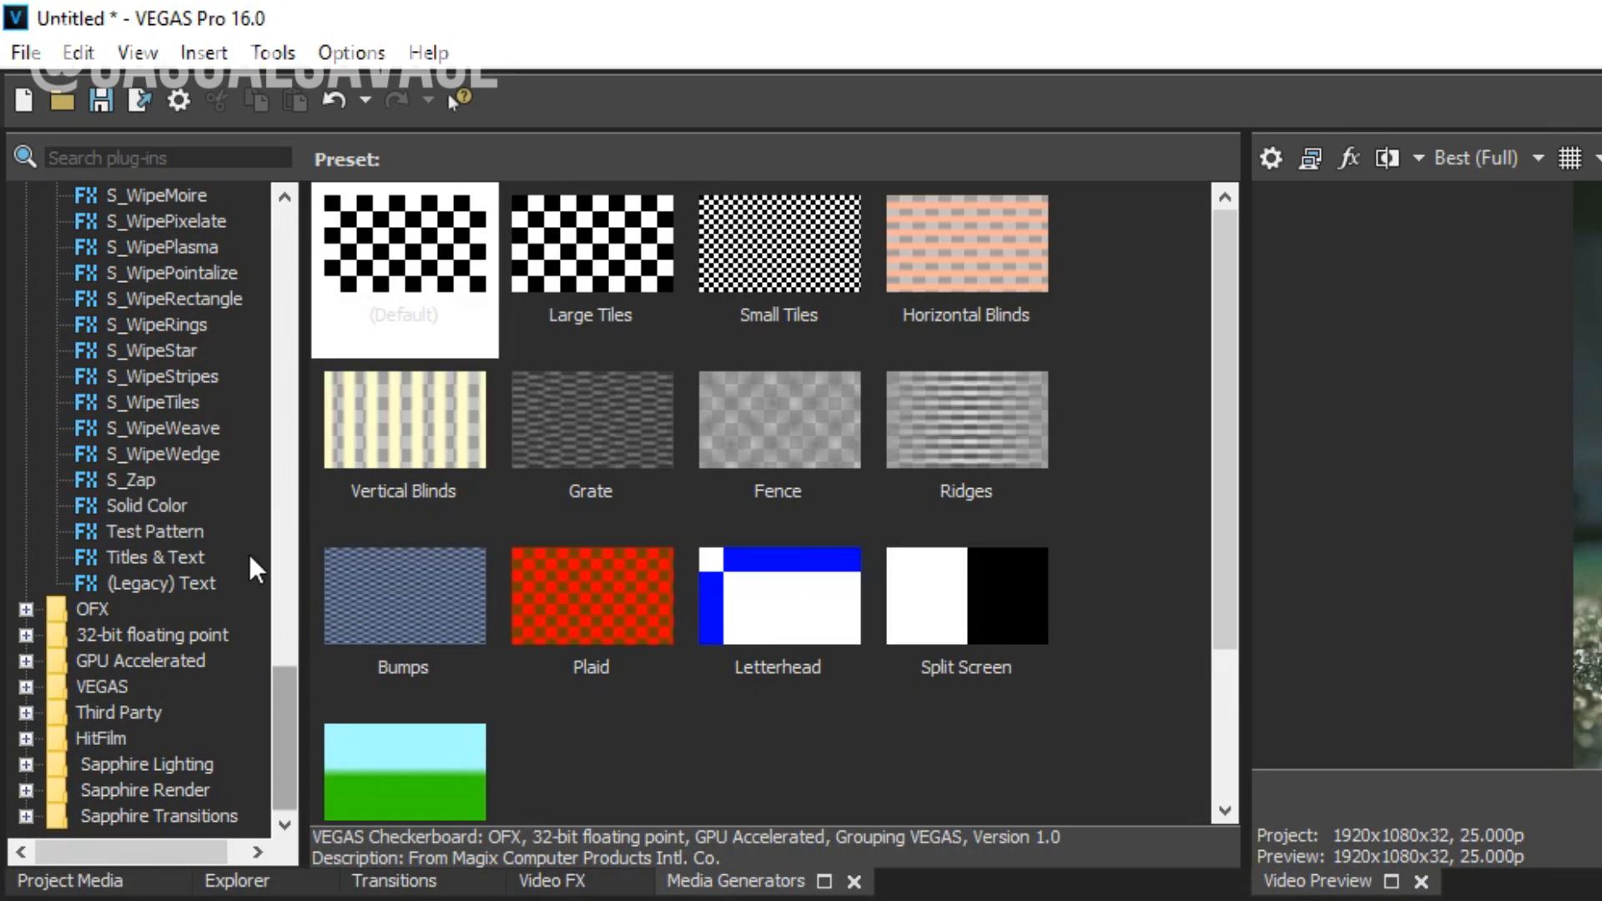
click(167, 534)
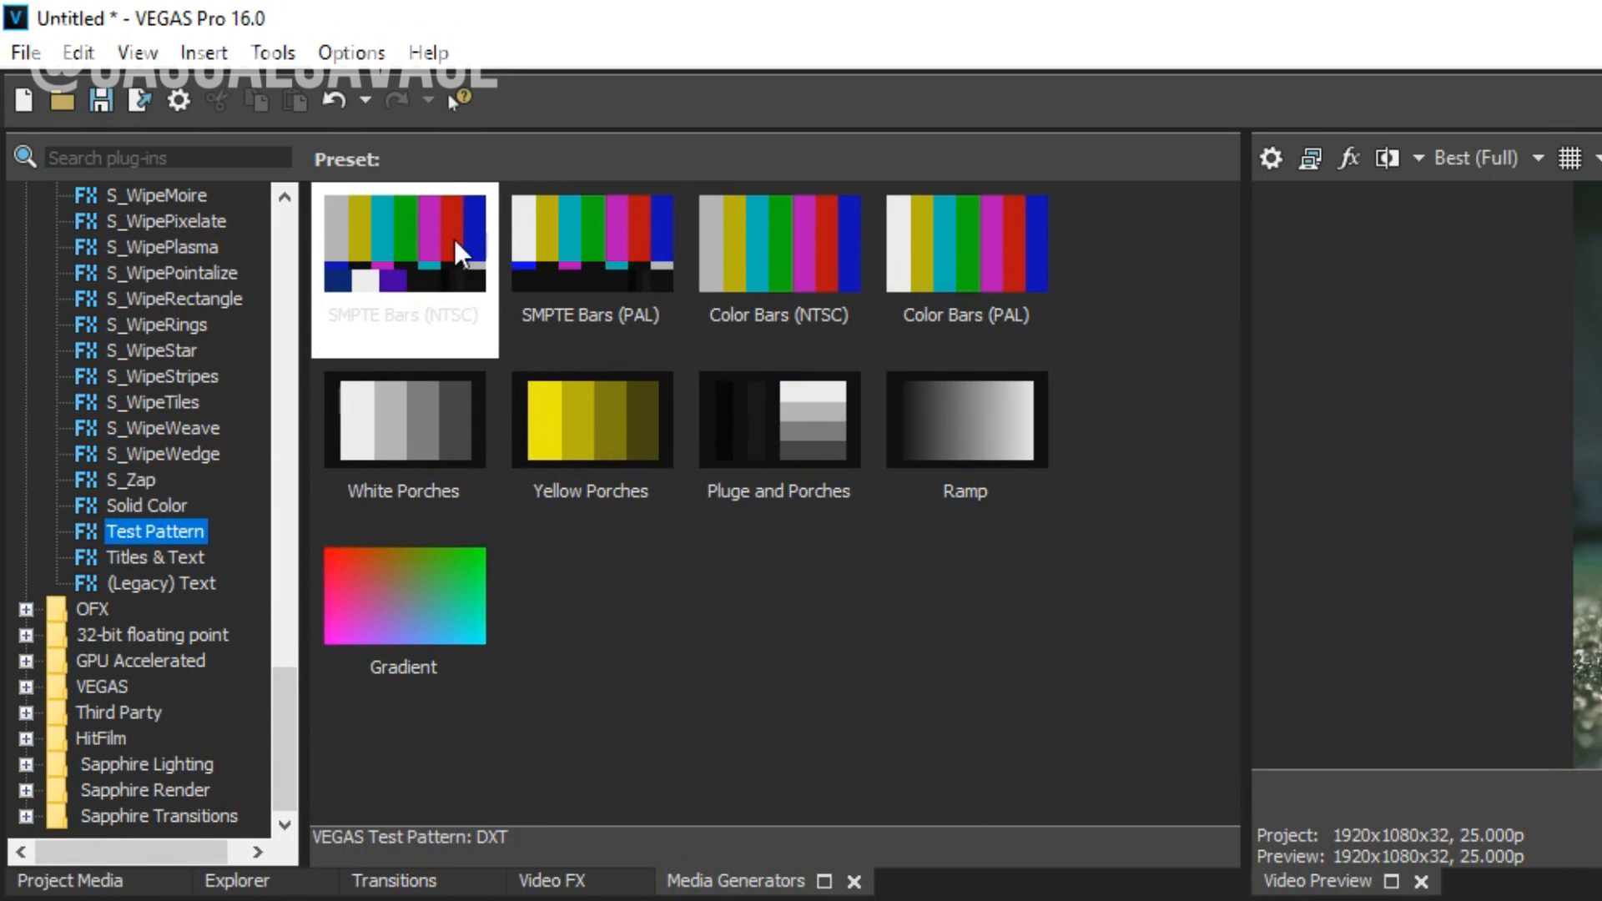
- Place the SMPTE Bars (PAL) test pattern at the start of the empty upper track and close its generator settings
click(421, 257)
click(528, 245)
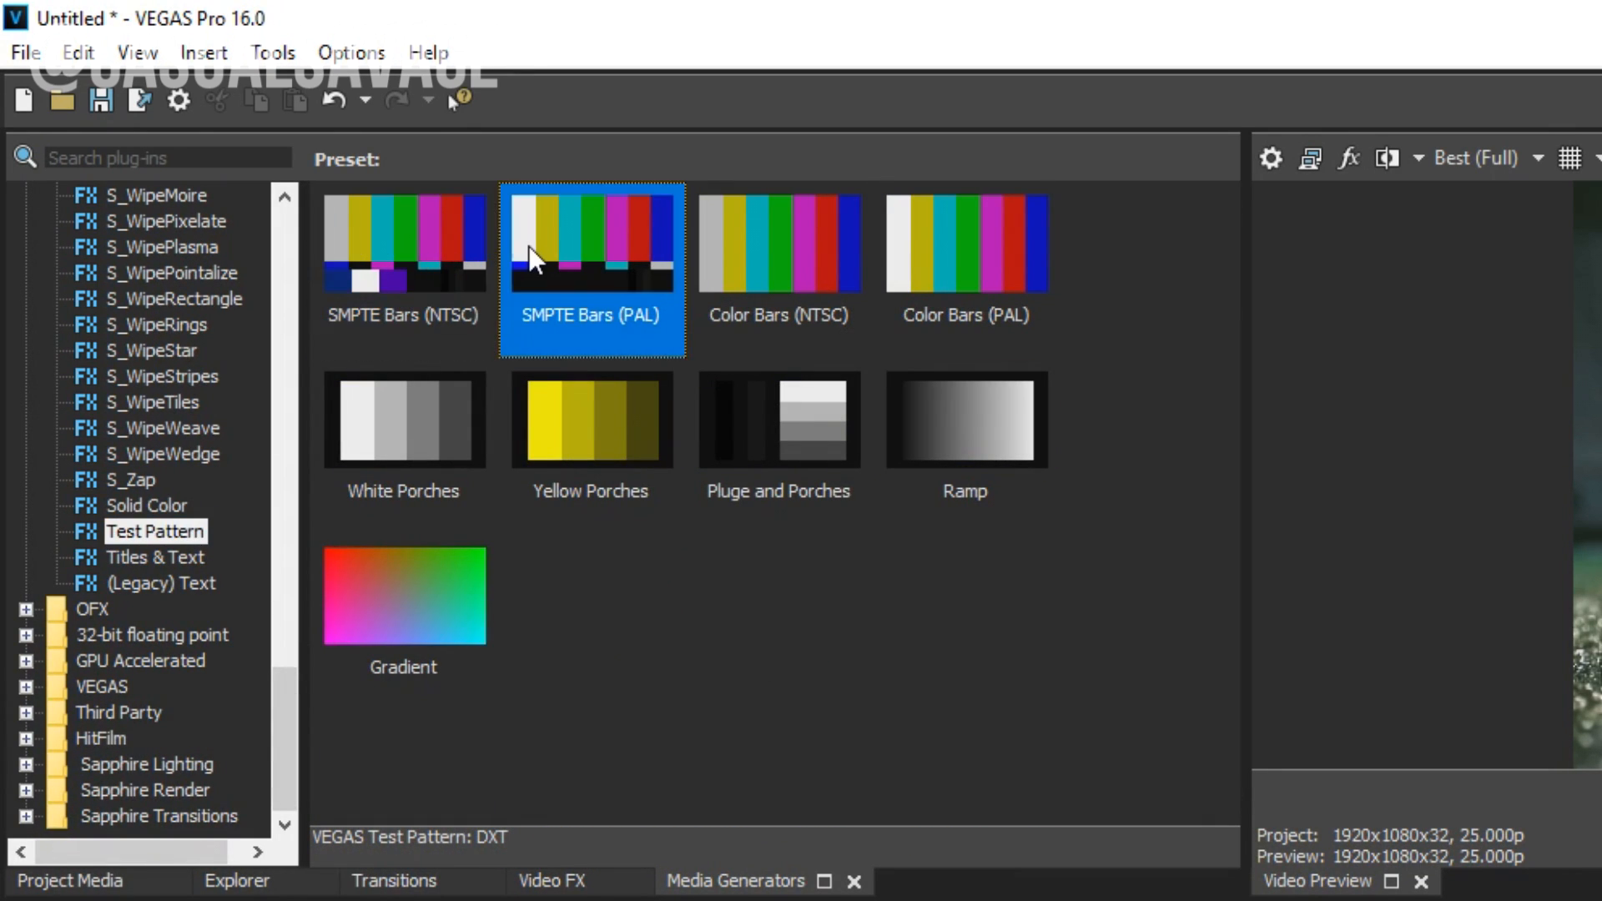
click(733, 259)
click(983, 245)
click(475, 305)
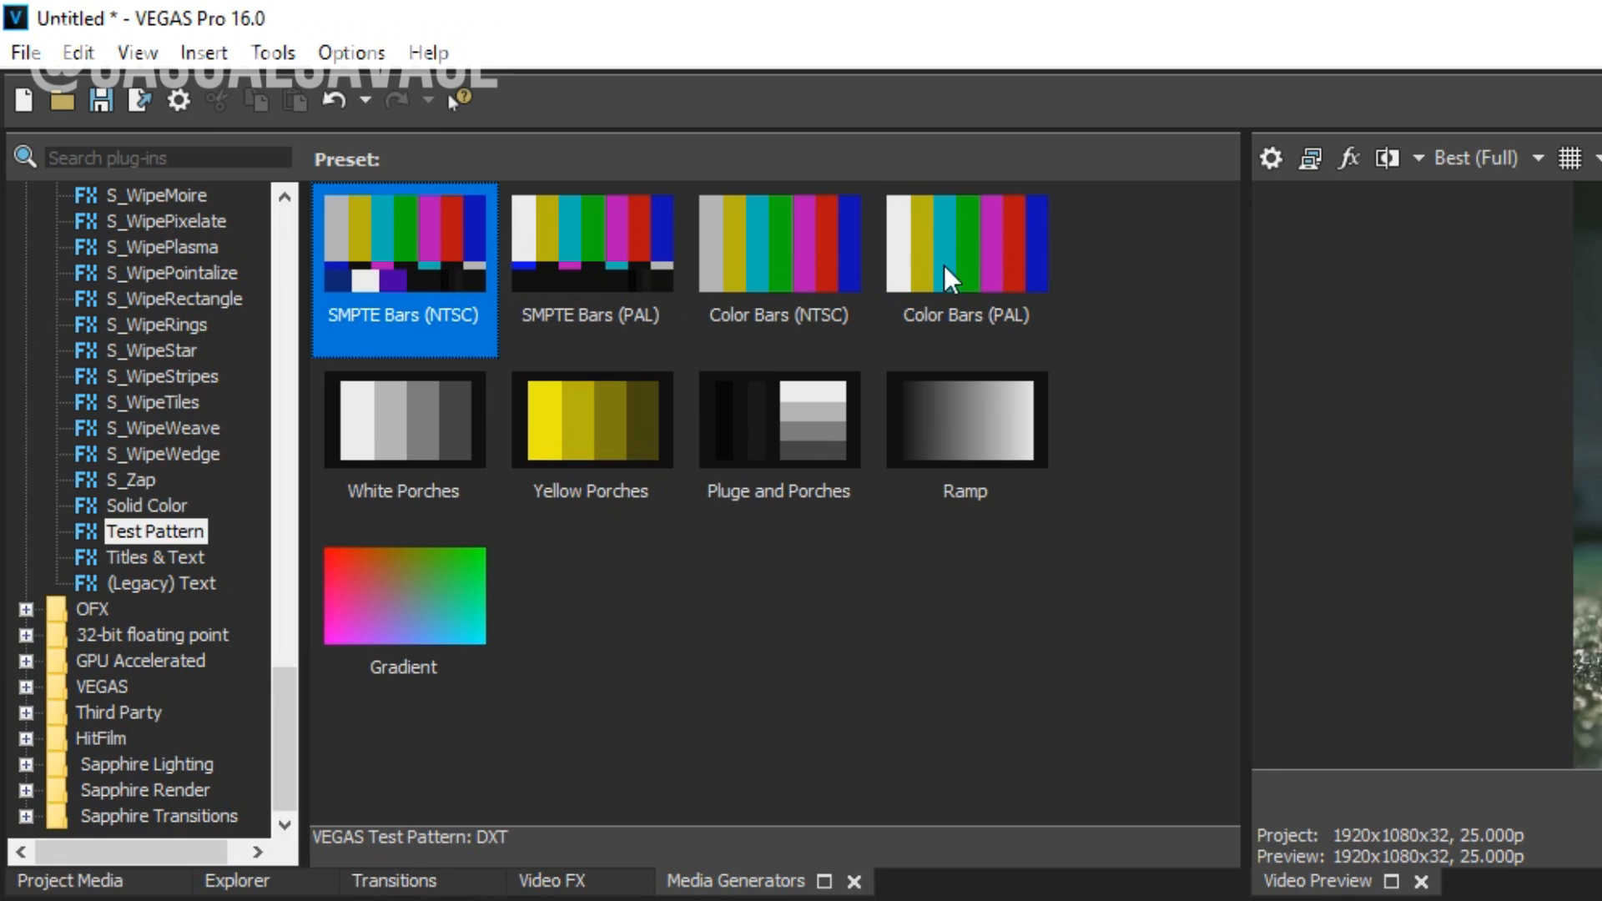
click(574, 276)
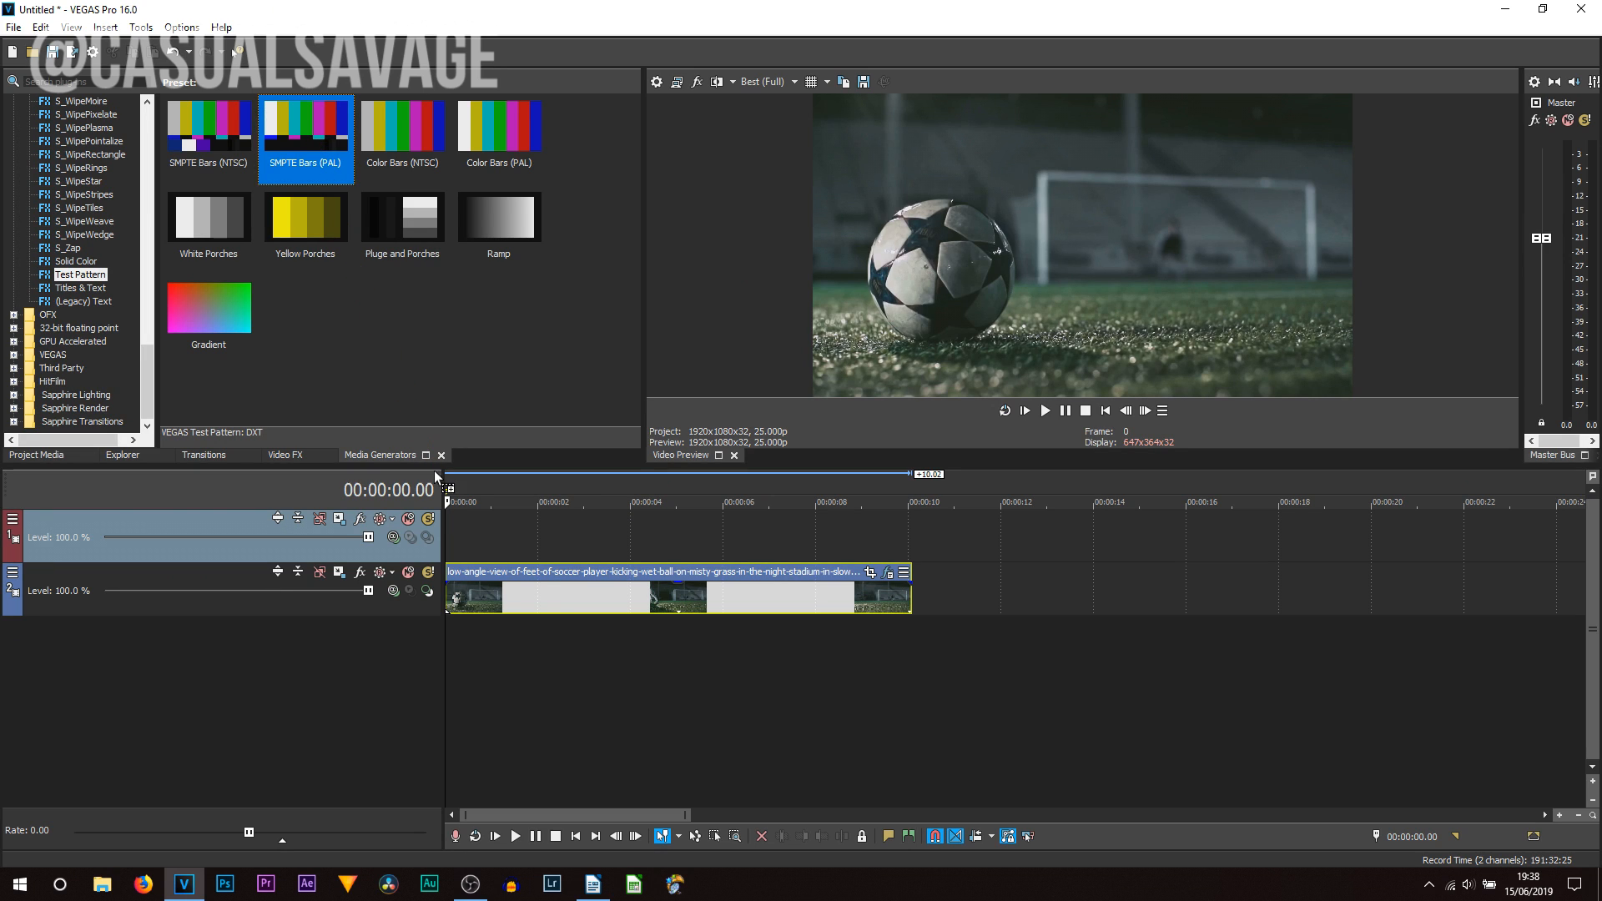
drag(434, 471, 450, 519)
click(907, 551)
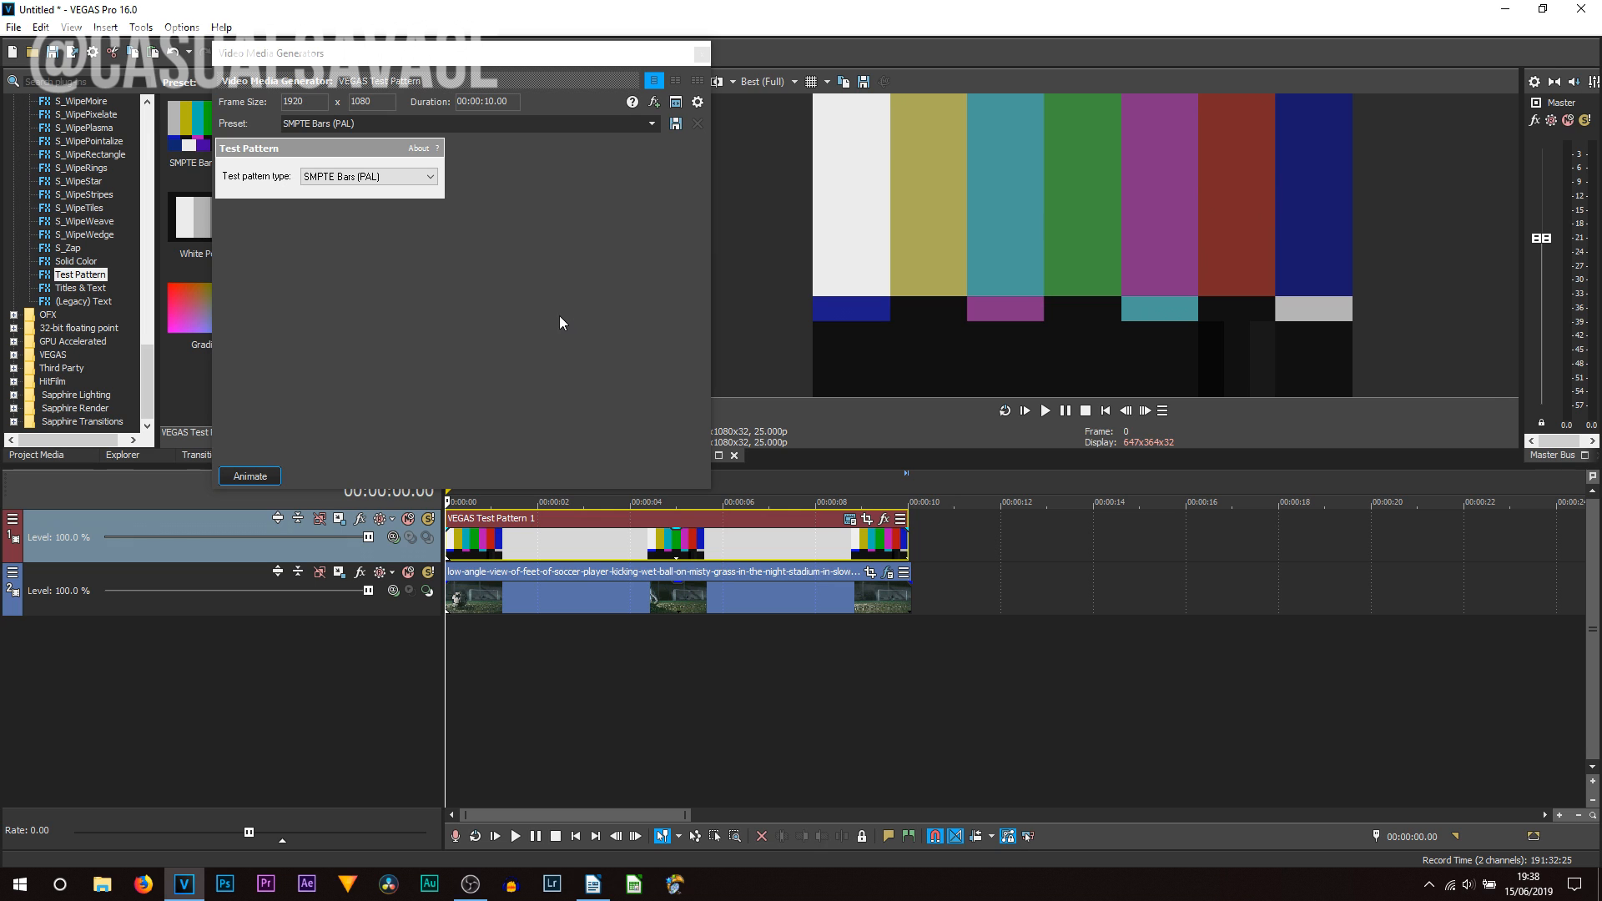
click(701, 53)
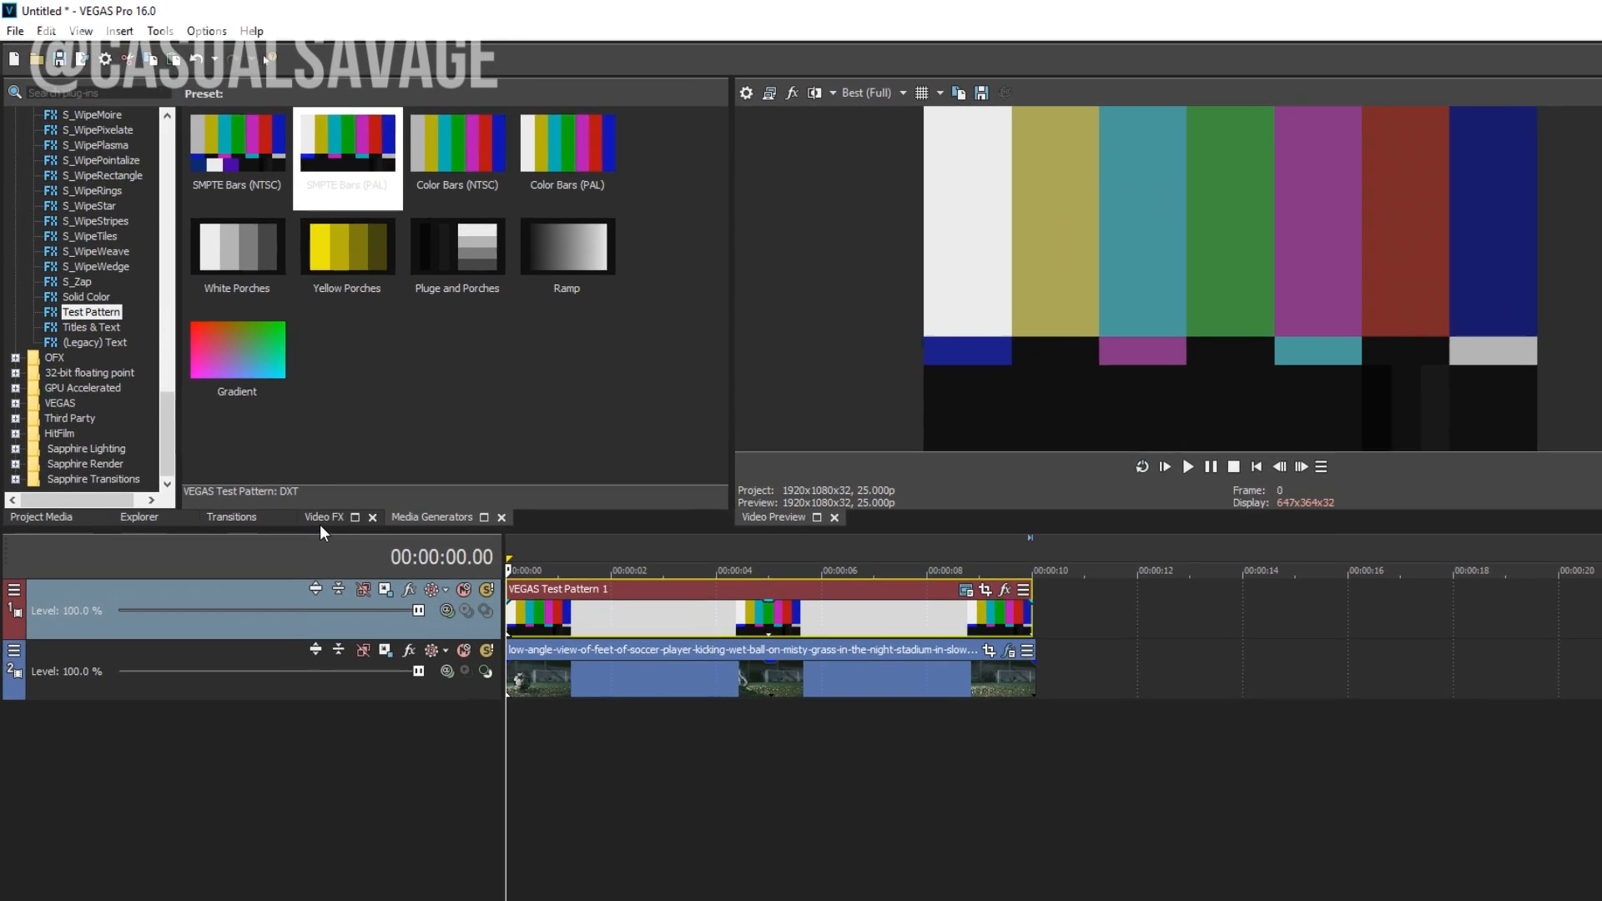
- Search the video effects for "tv" and apply the TV Simulator's Bad Sync preset to the test pattern
click(296, 472)
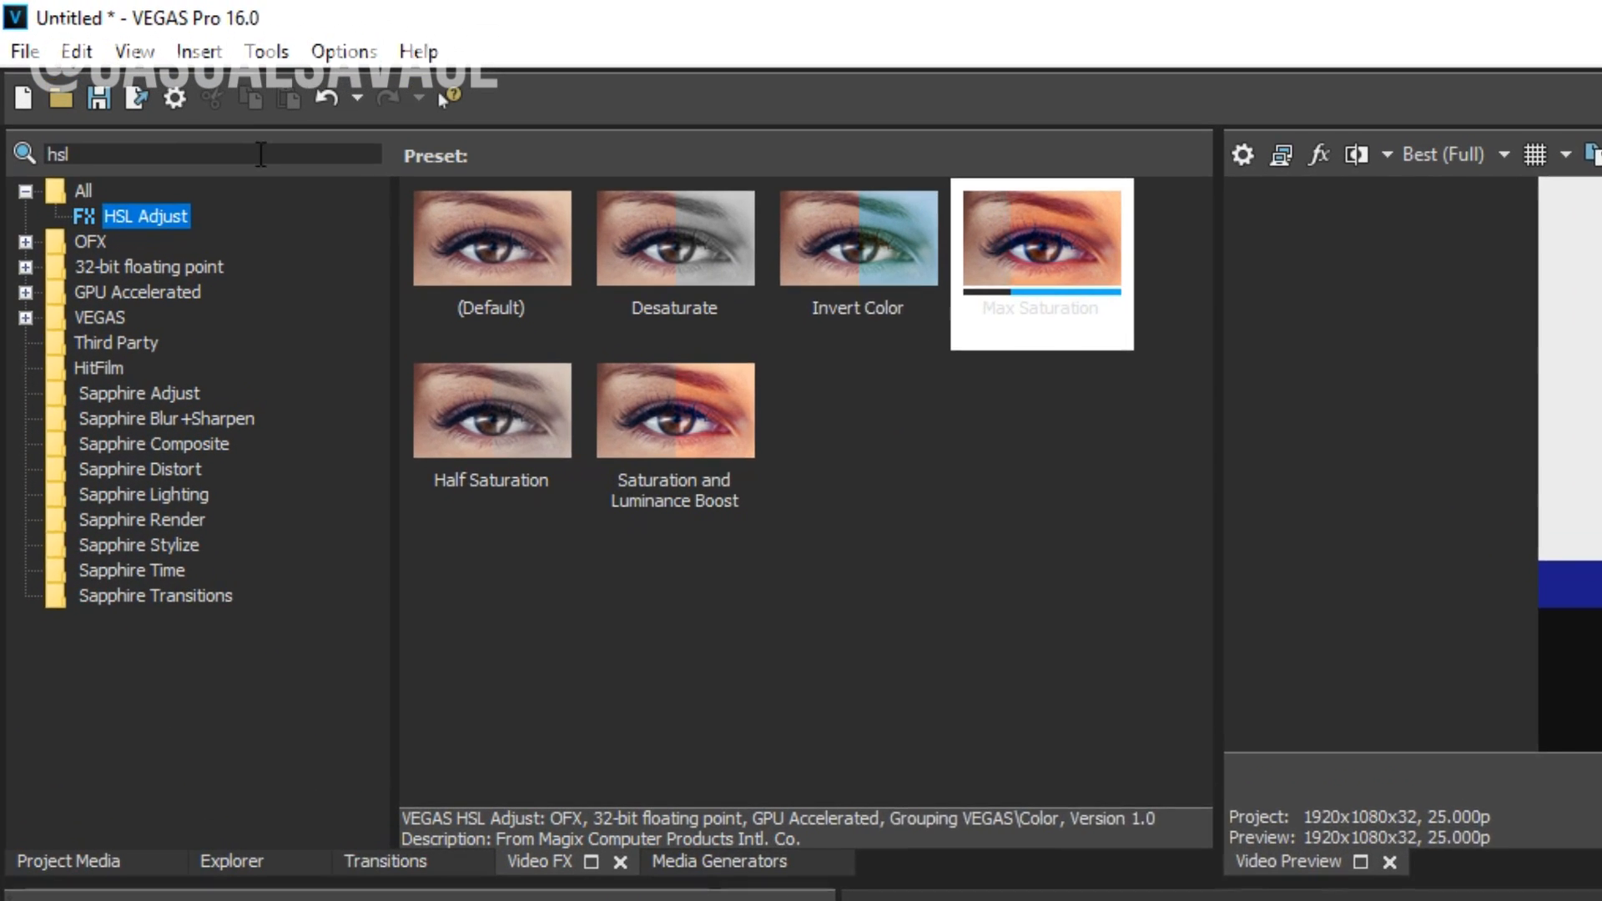
drag(225, 132, 13, 125)
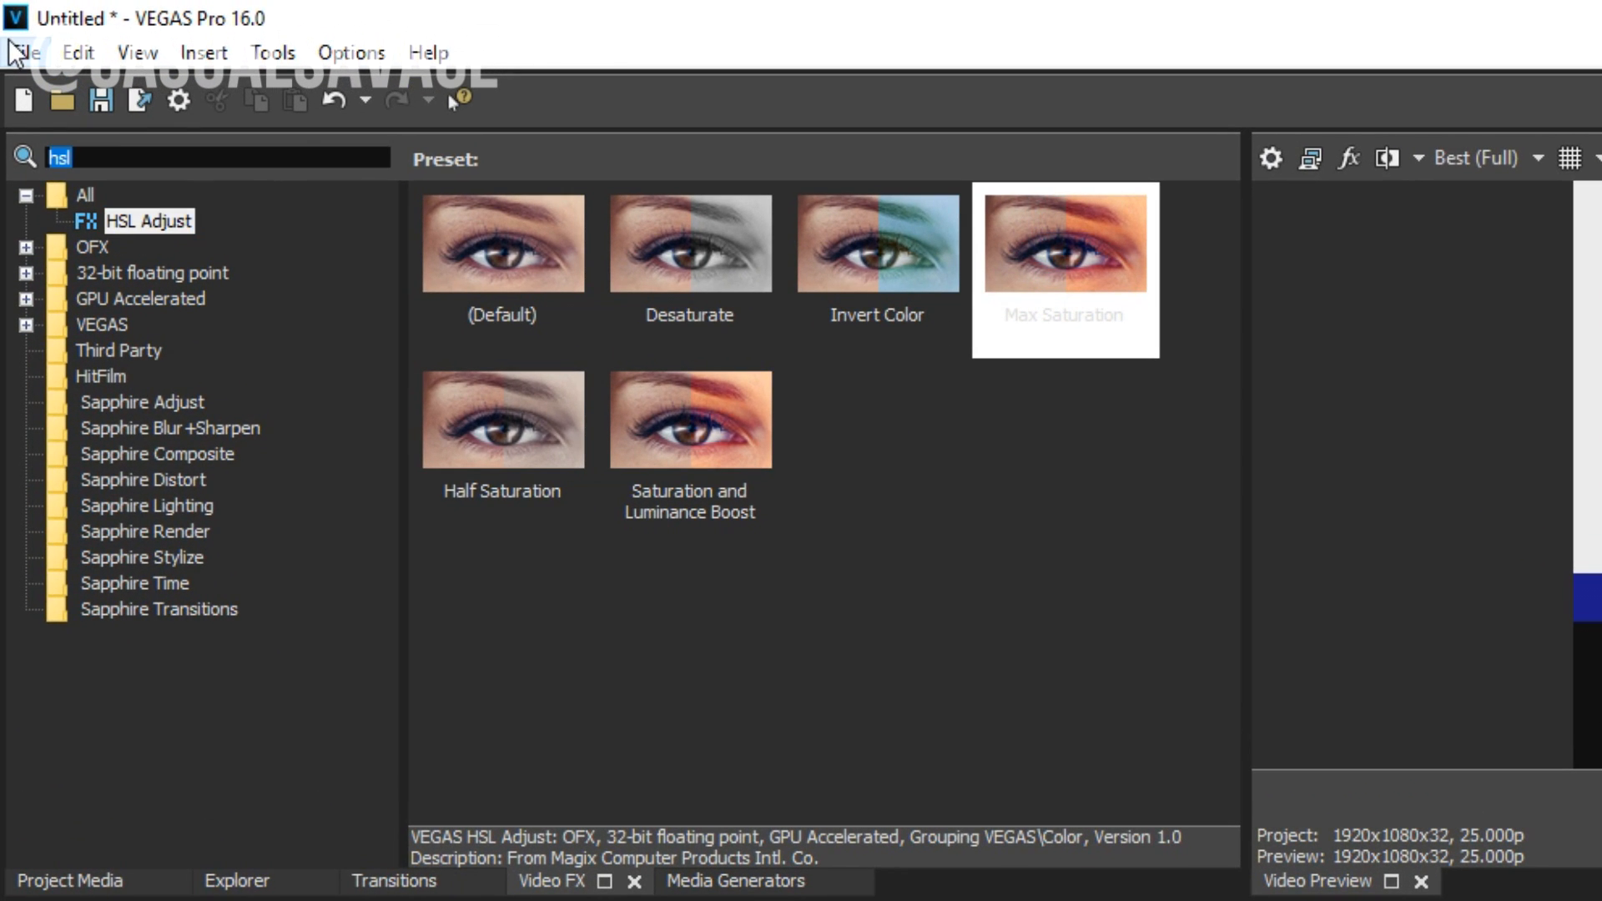
text(tv)
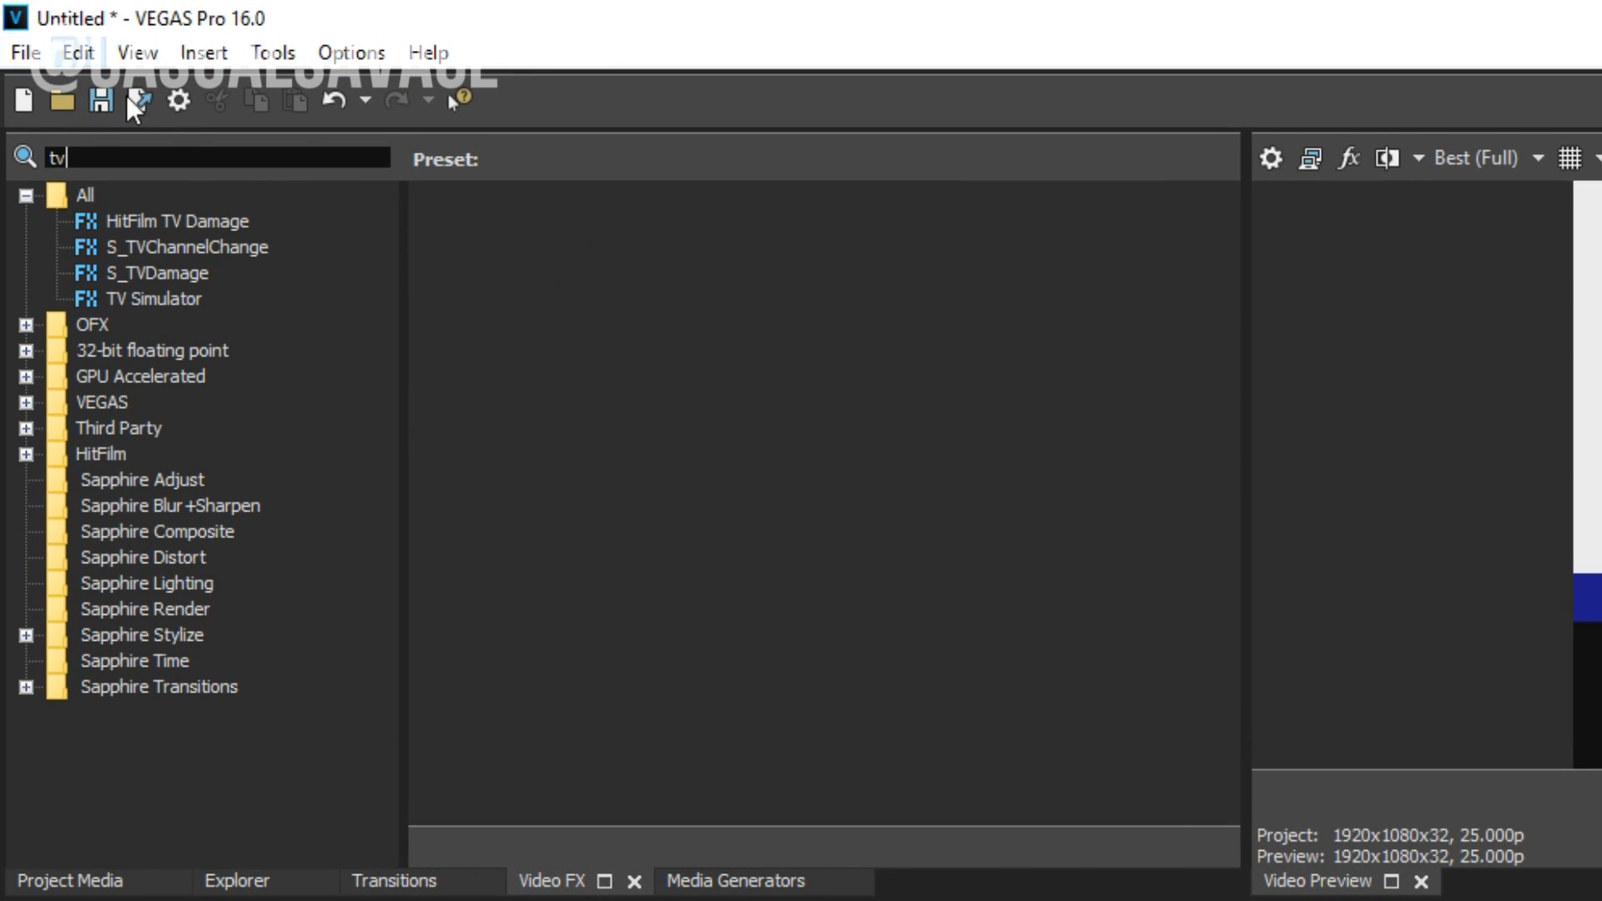
click(178, 300)
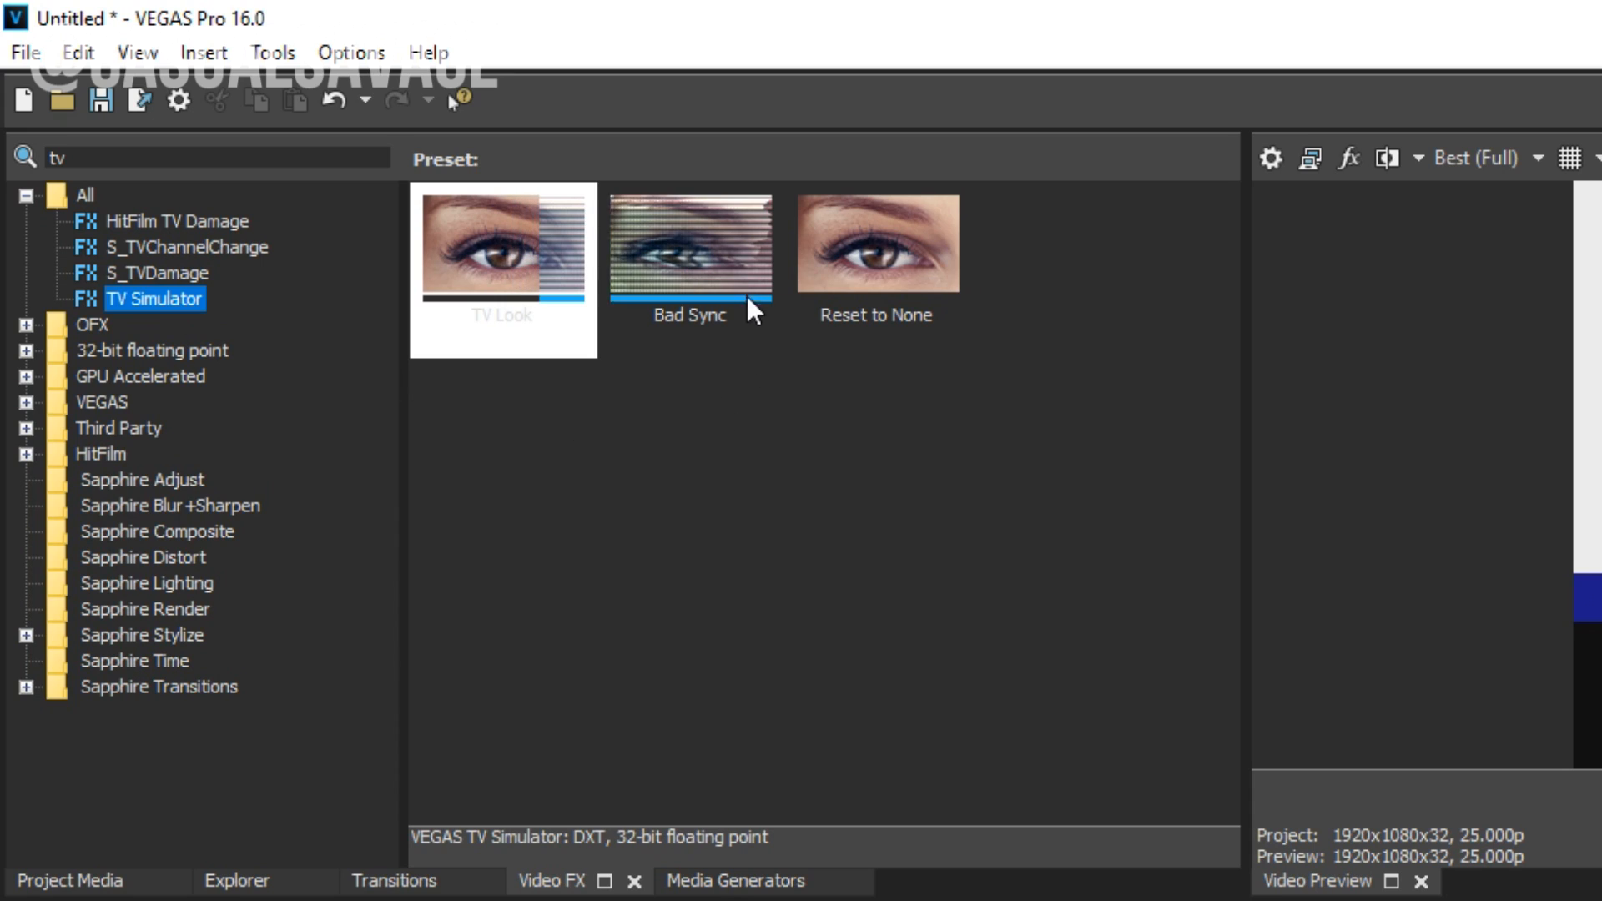
click(703, 225)
drag(675, 273, 543, 536)
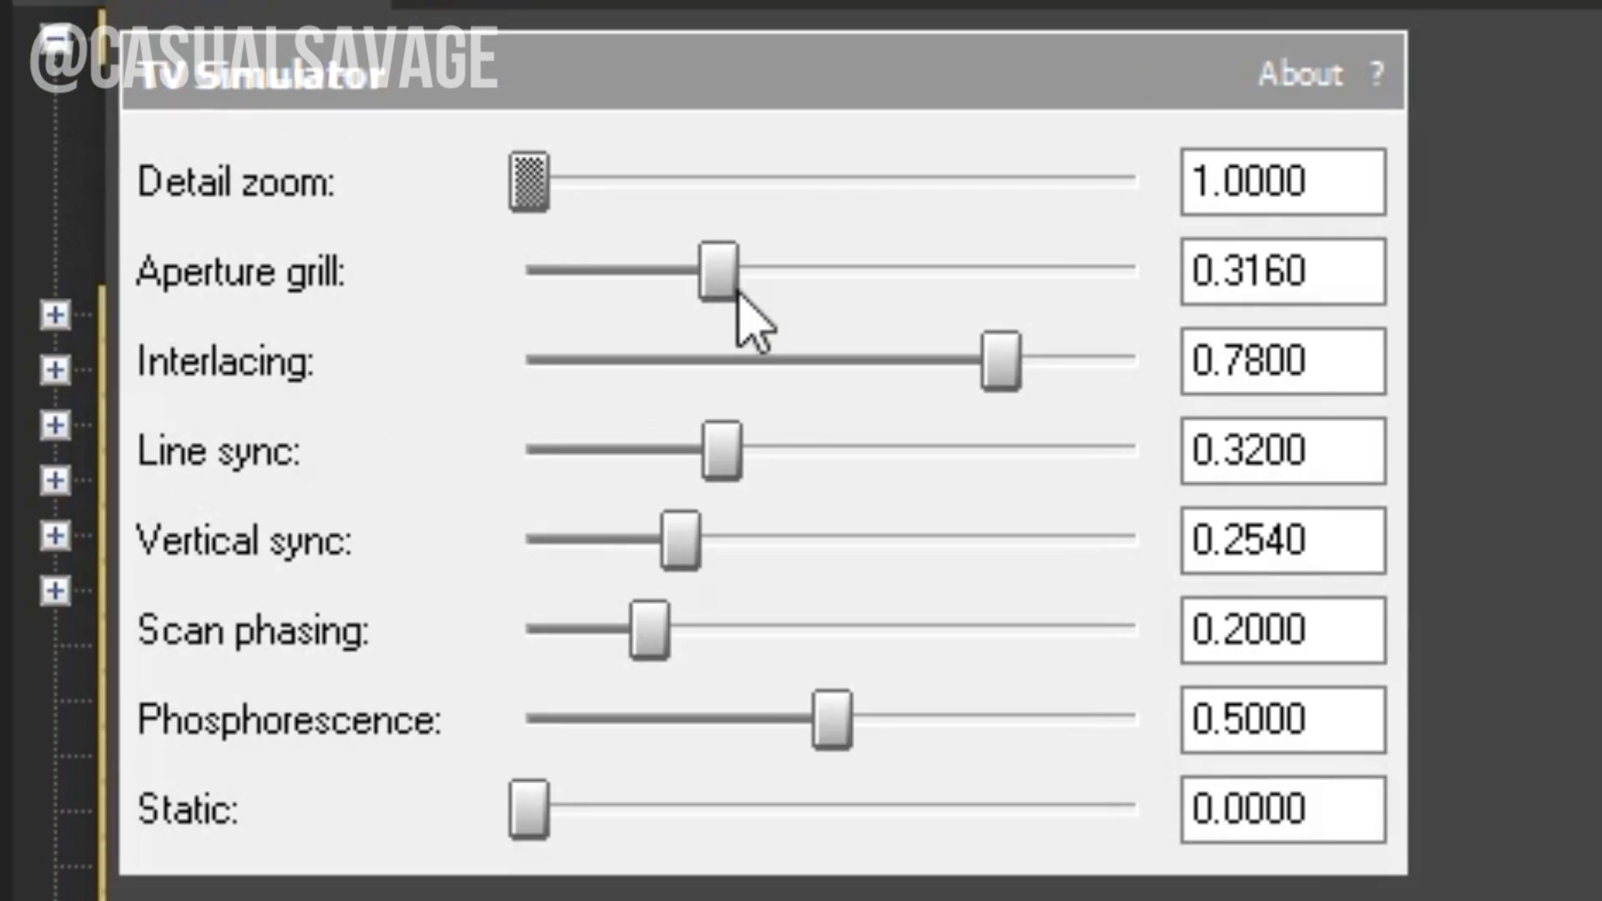
- Set the TV Simulator's aperture grill and interlacing to 0, line sync to 0.4 and vertical sync to 0.25
drag(511, 236, 89, 238)
drag(1004, 360, 161, 351)
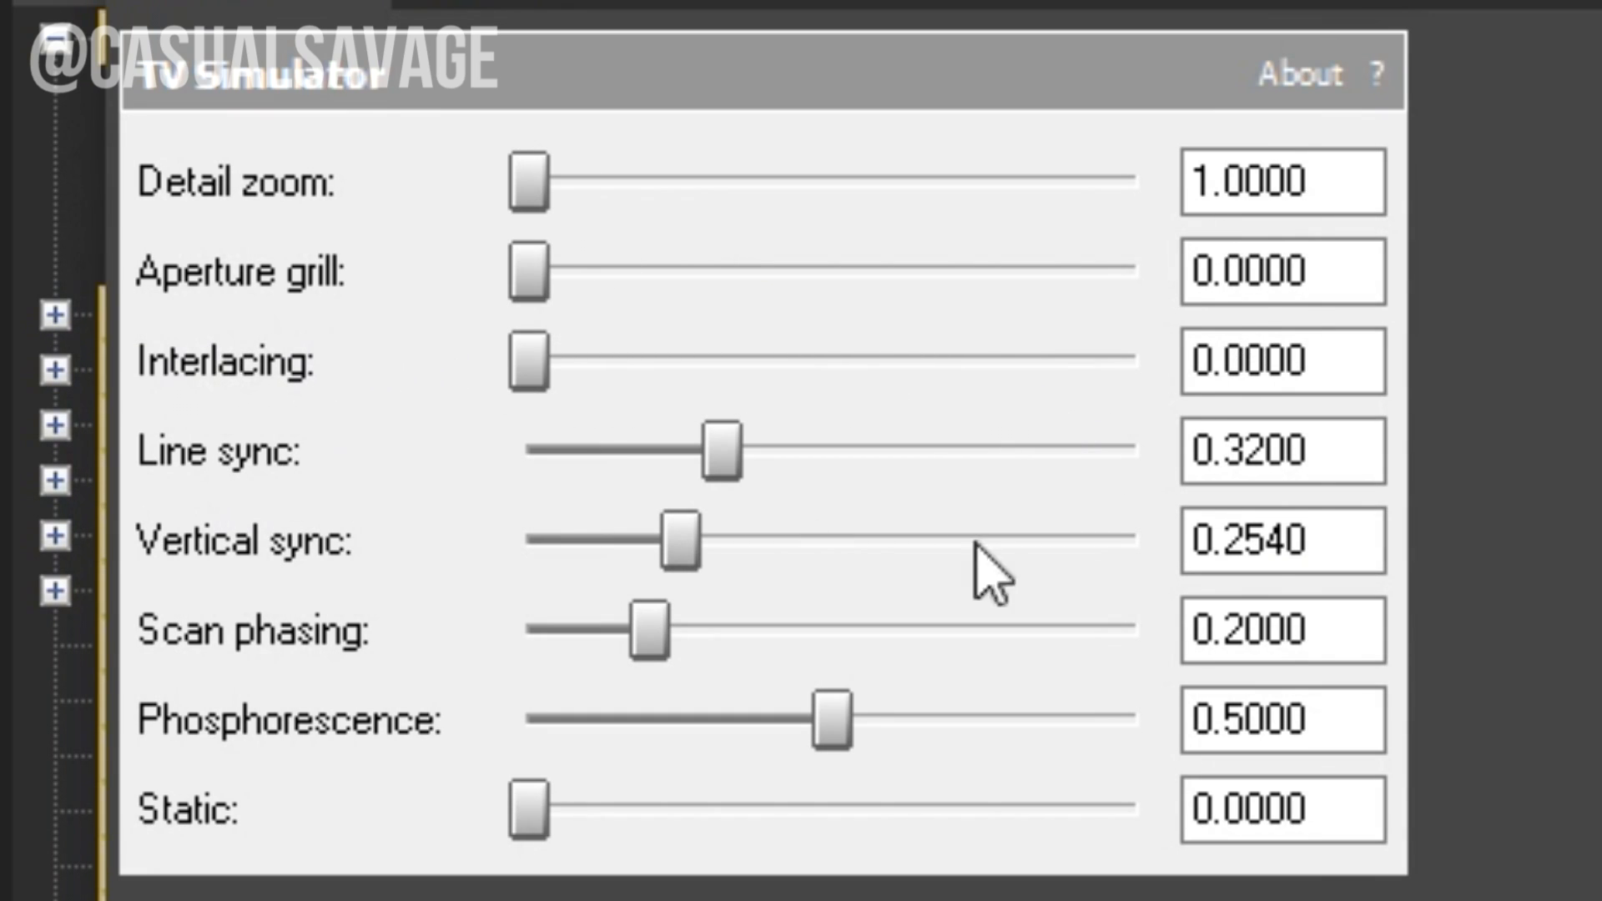
click(1365, 476)
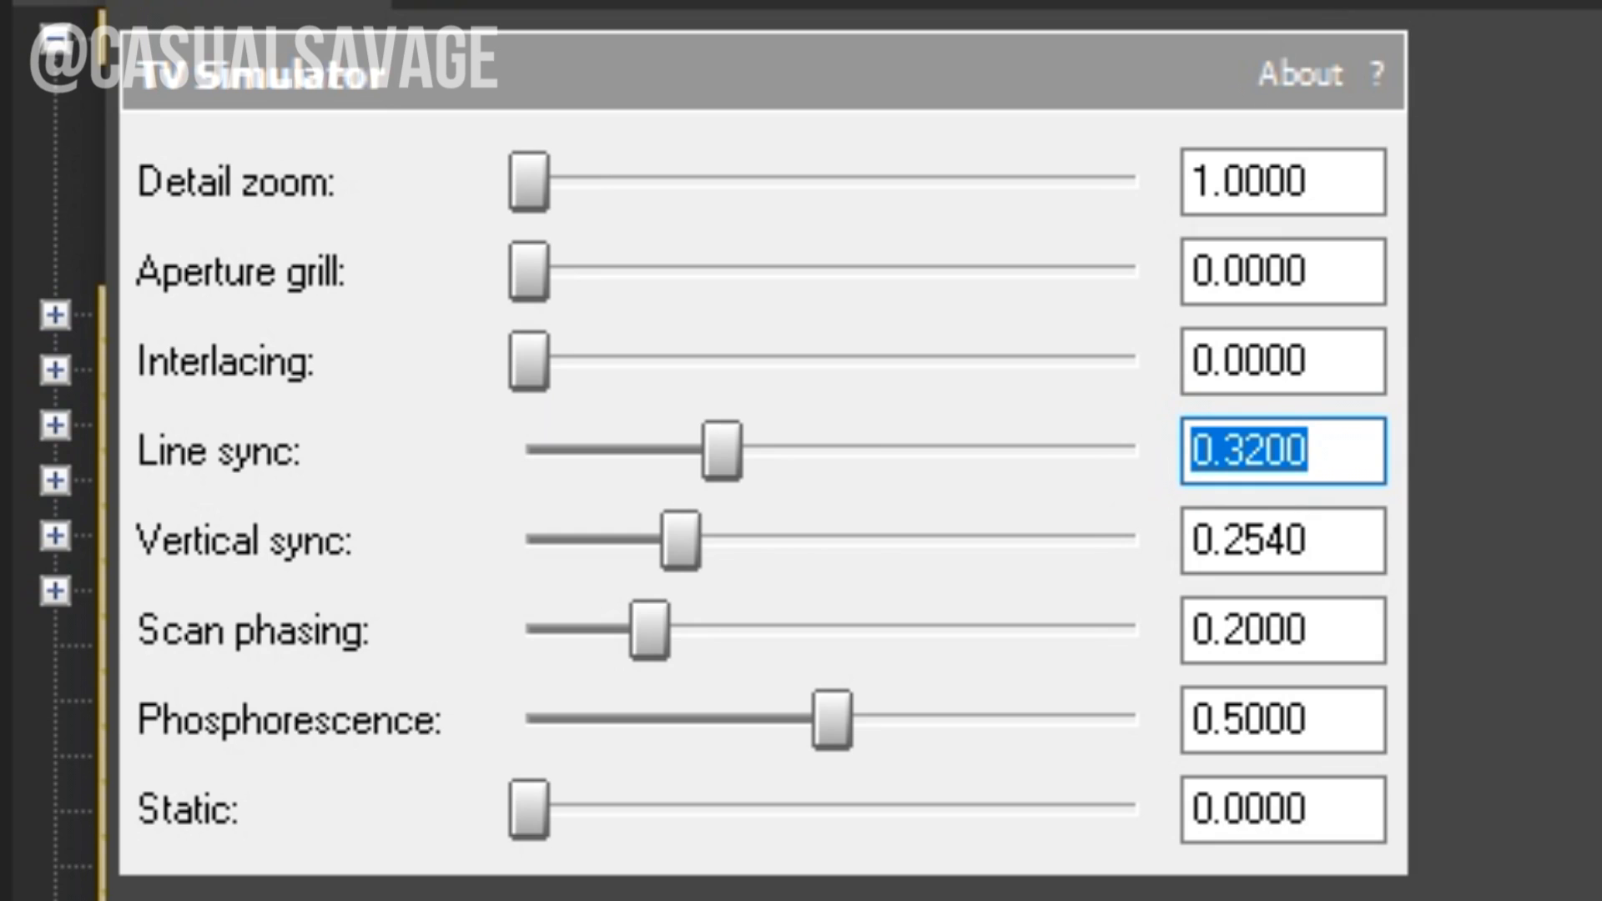
text(0.4)
key(Return)
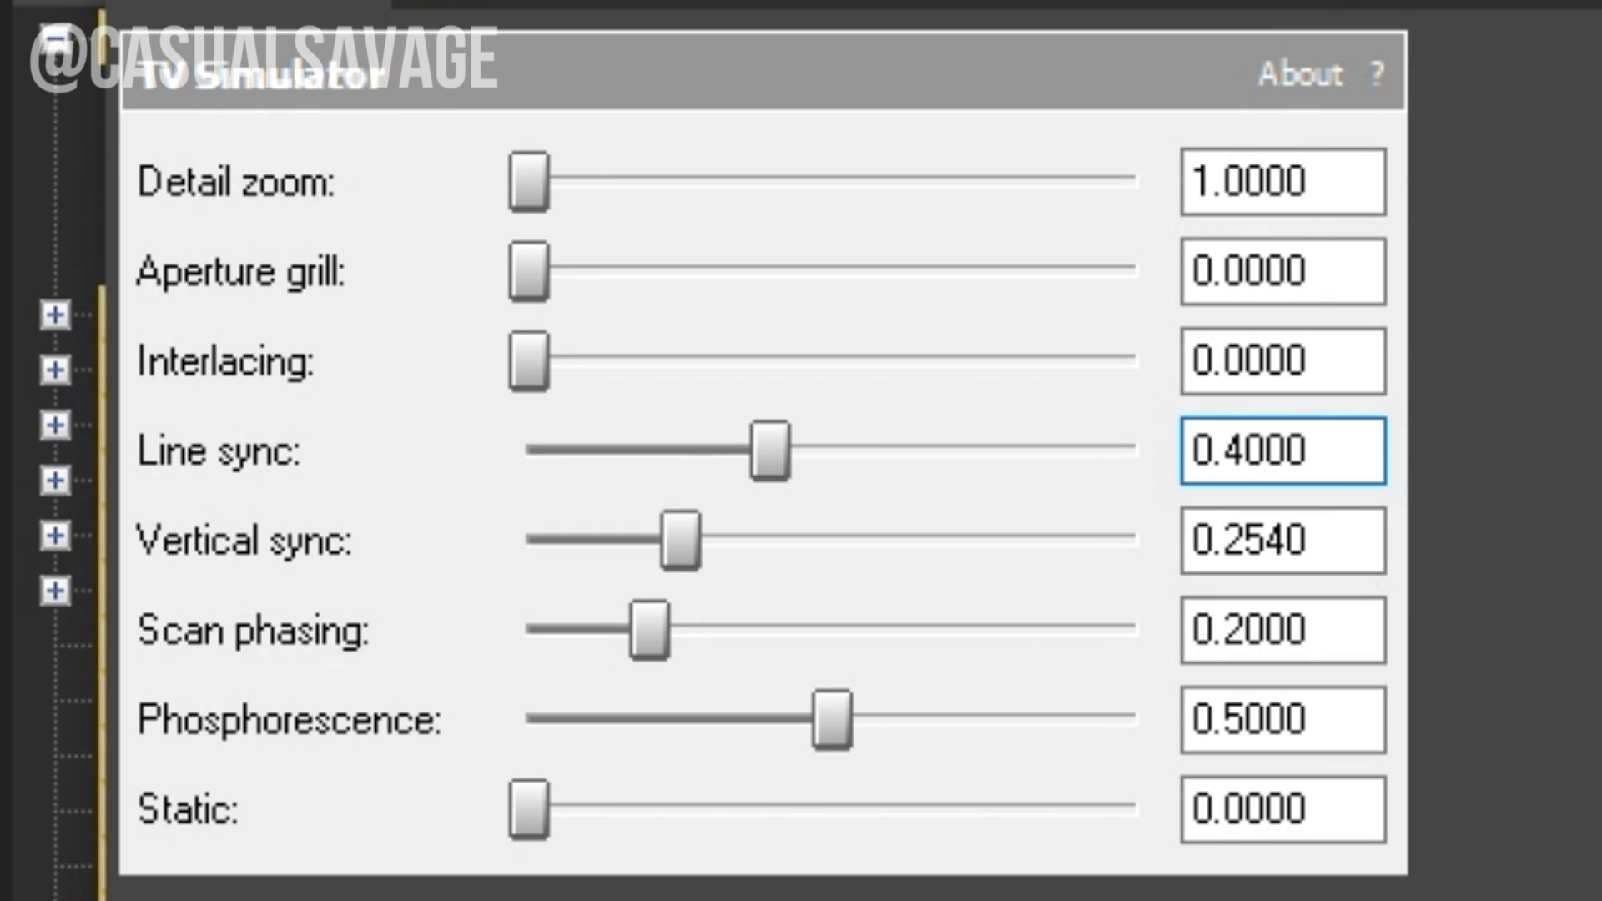
click(1352, 543)
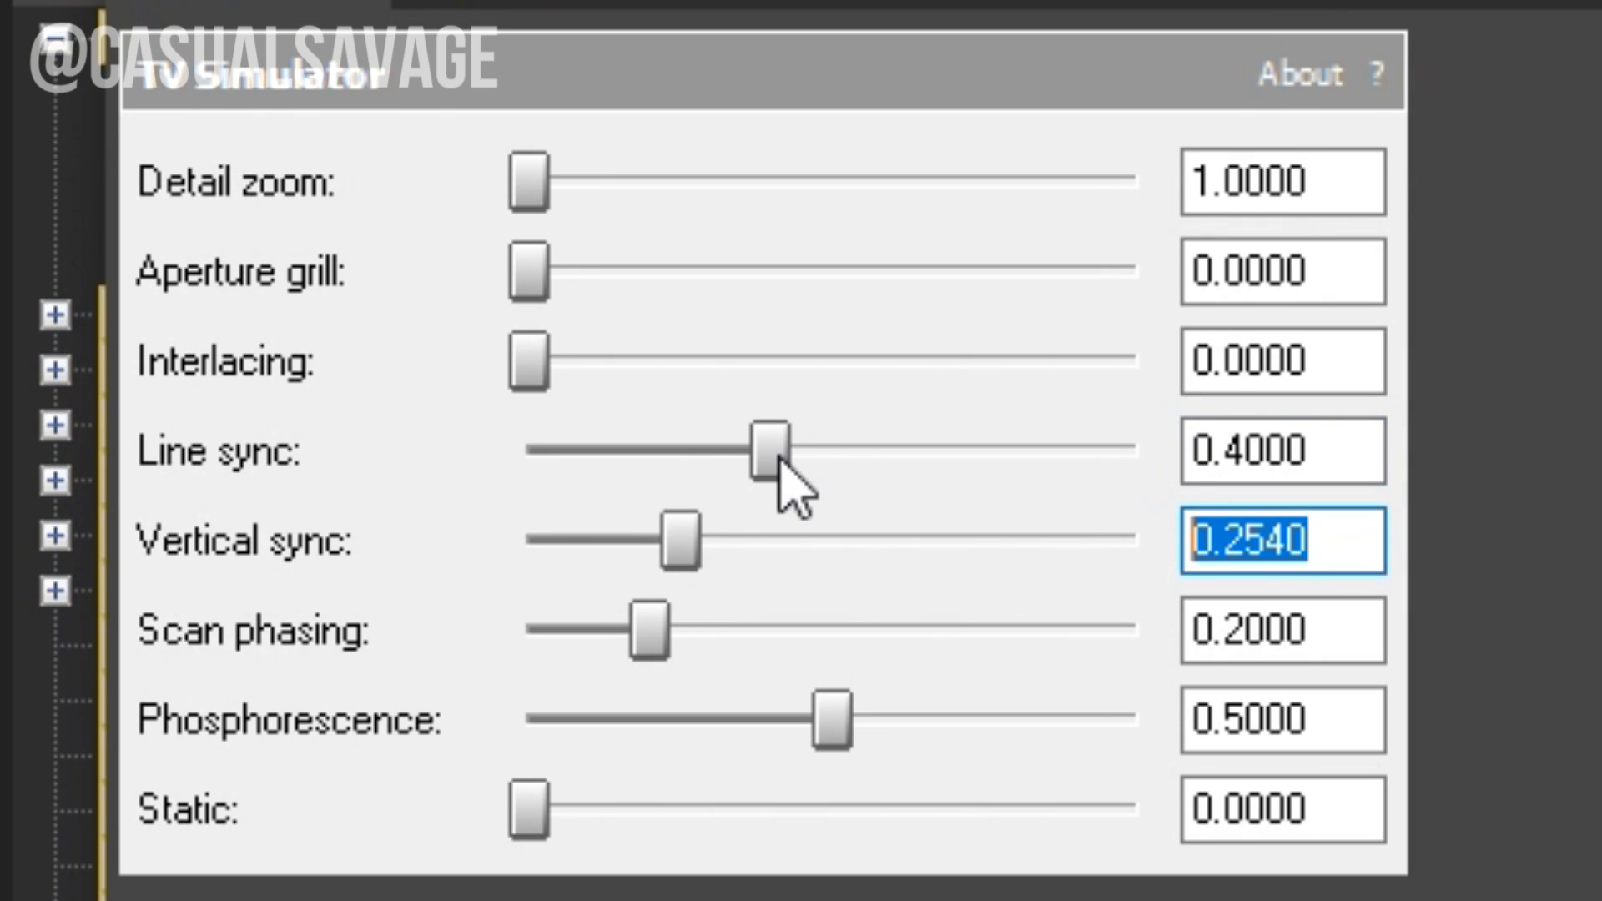
text(0.25)
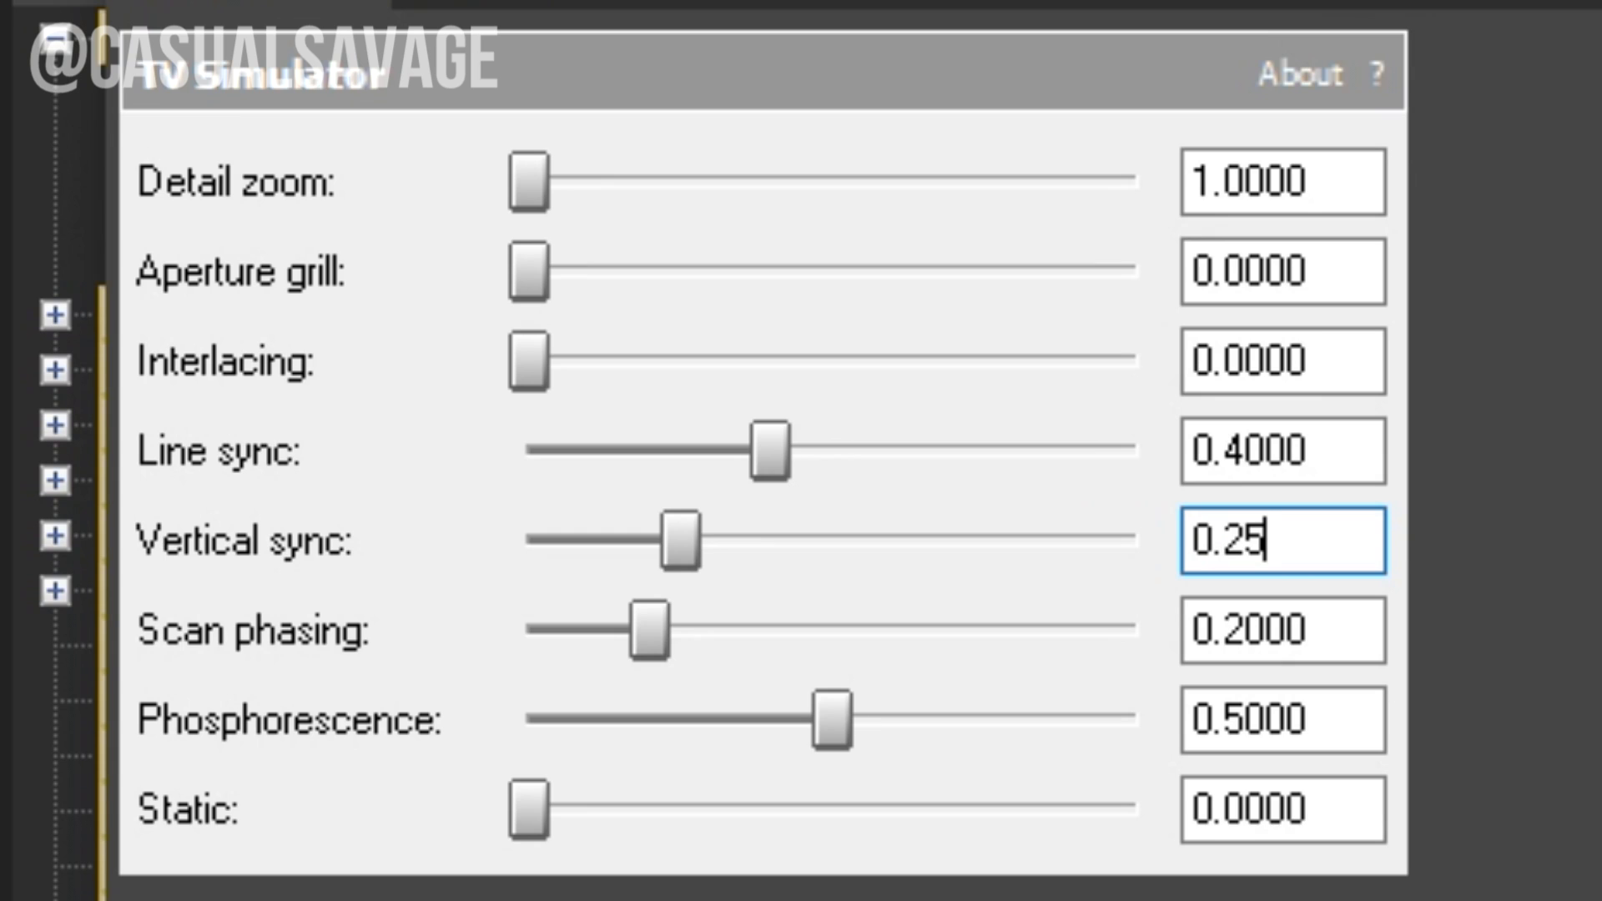
key(Return)
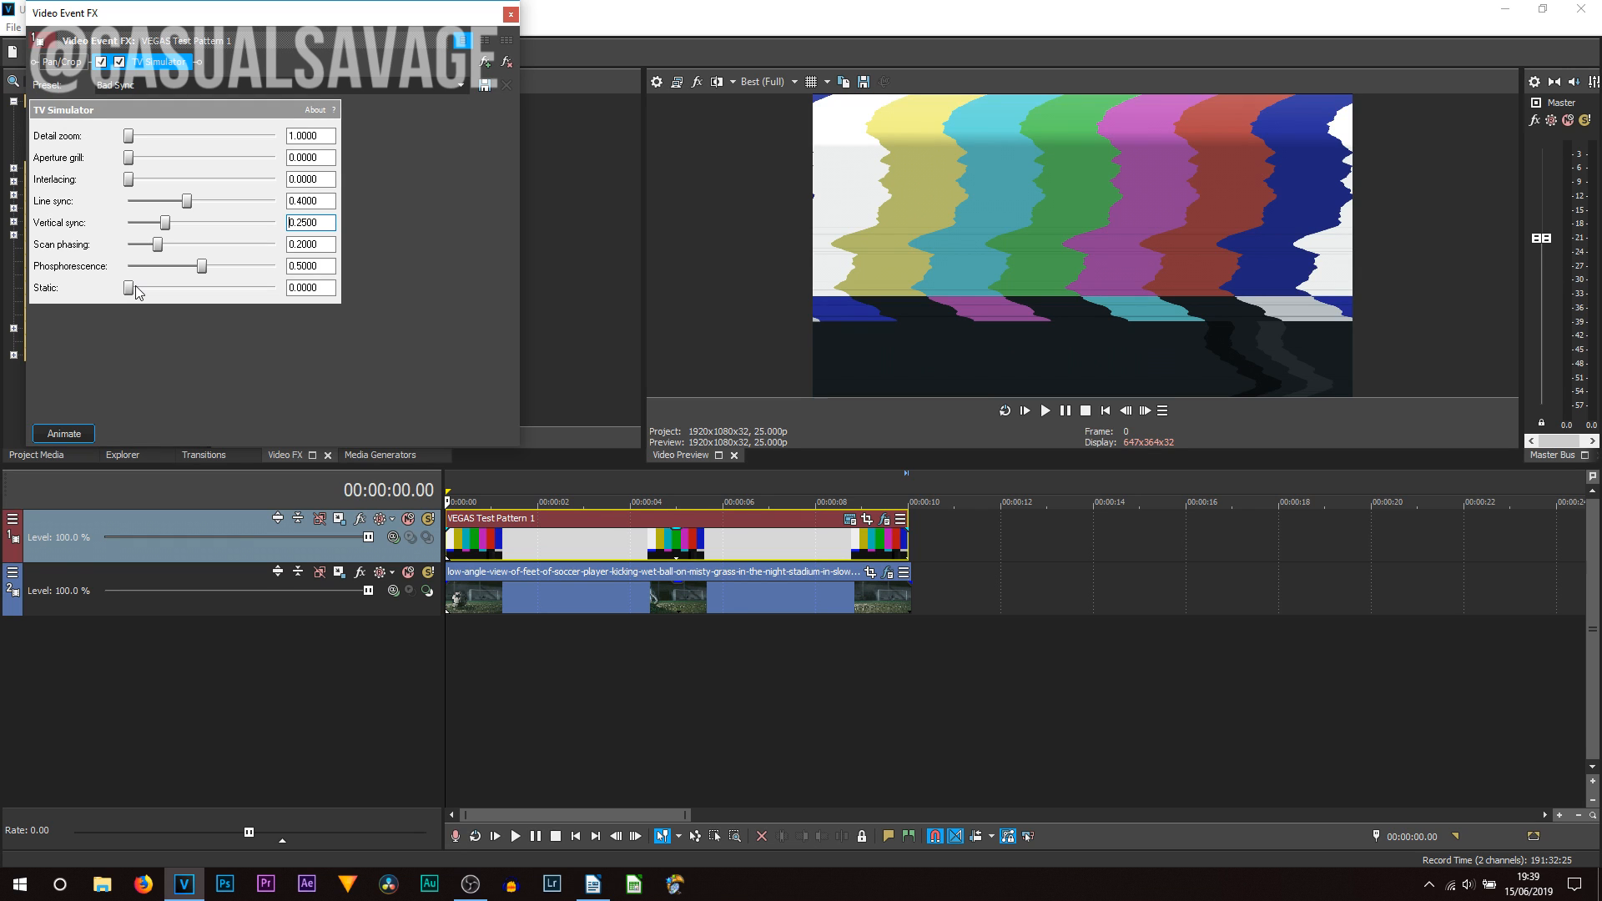
click(511, 15)
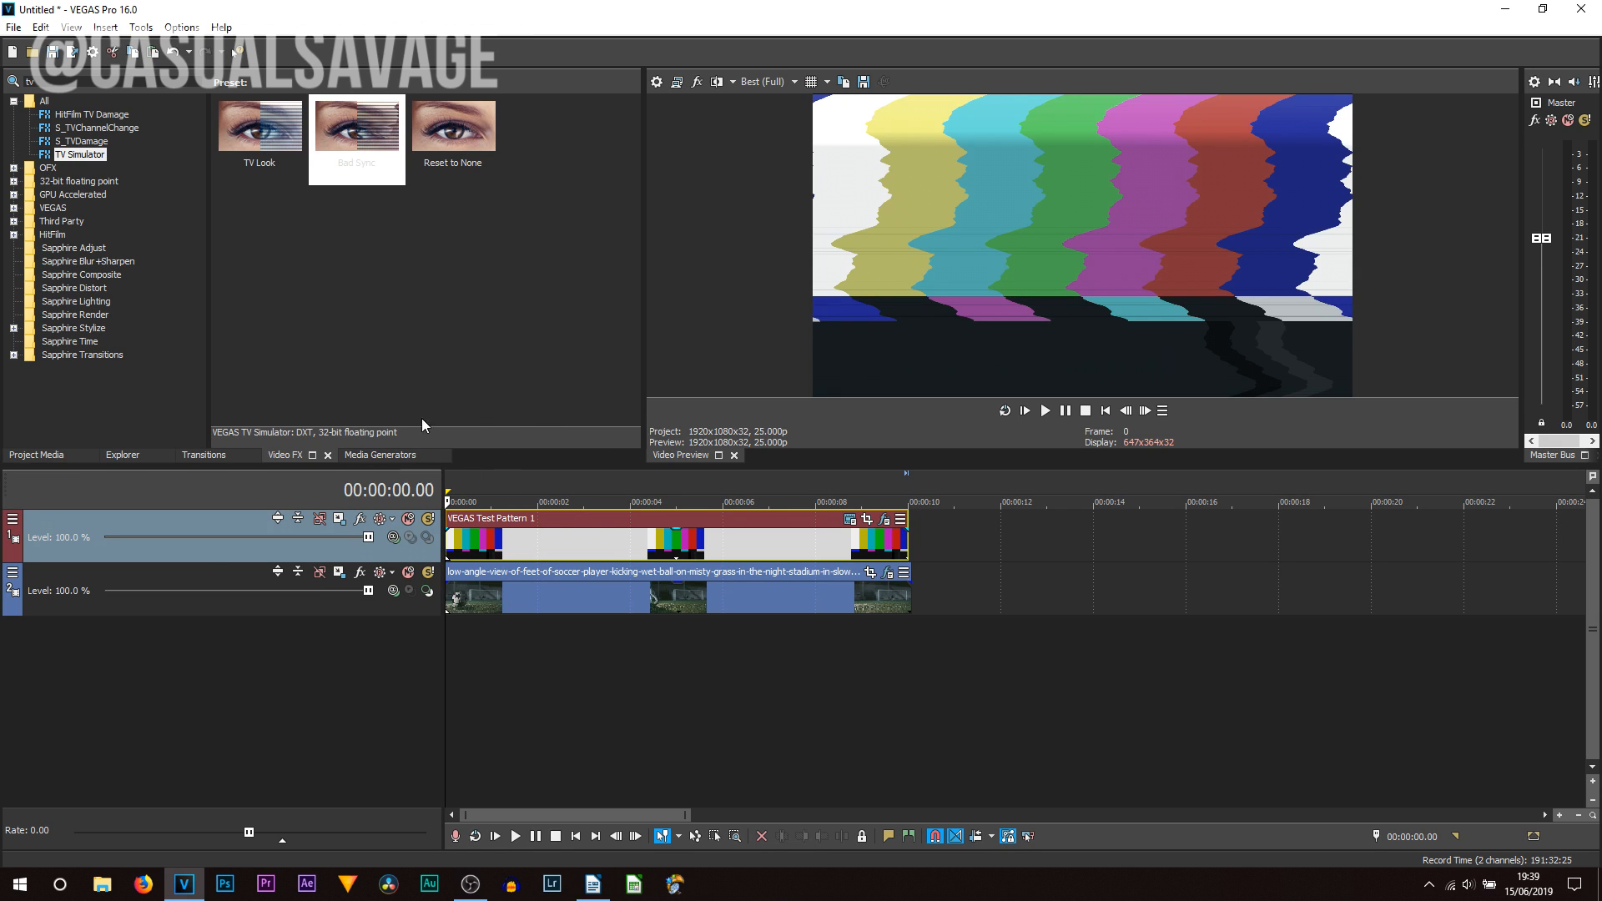
- Check that the Compositing Mode control is enabled among the visible video track header buttons
click(392, 540)
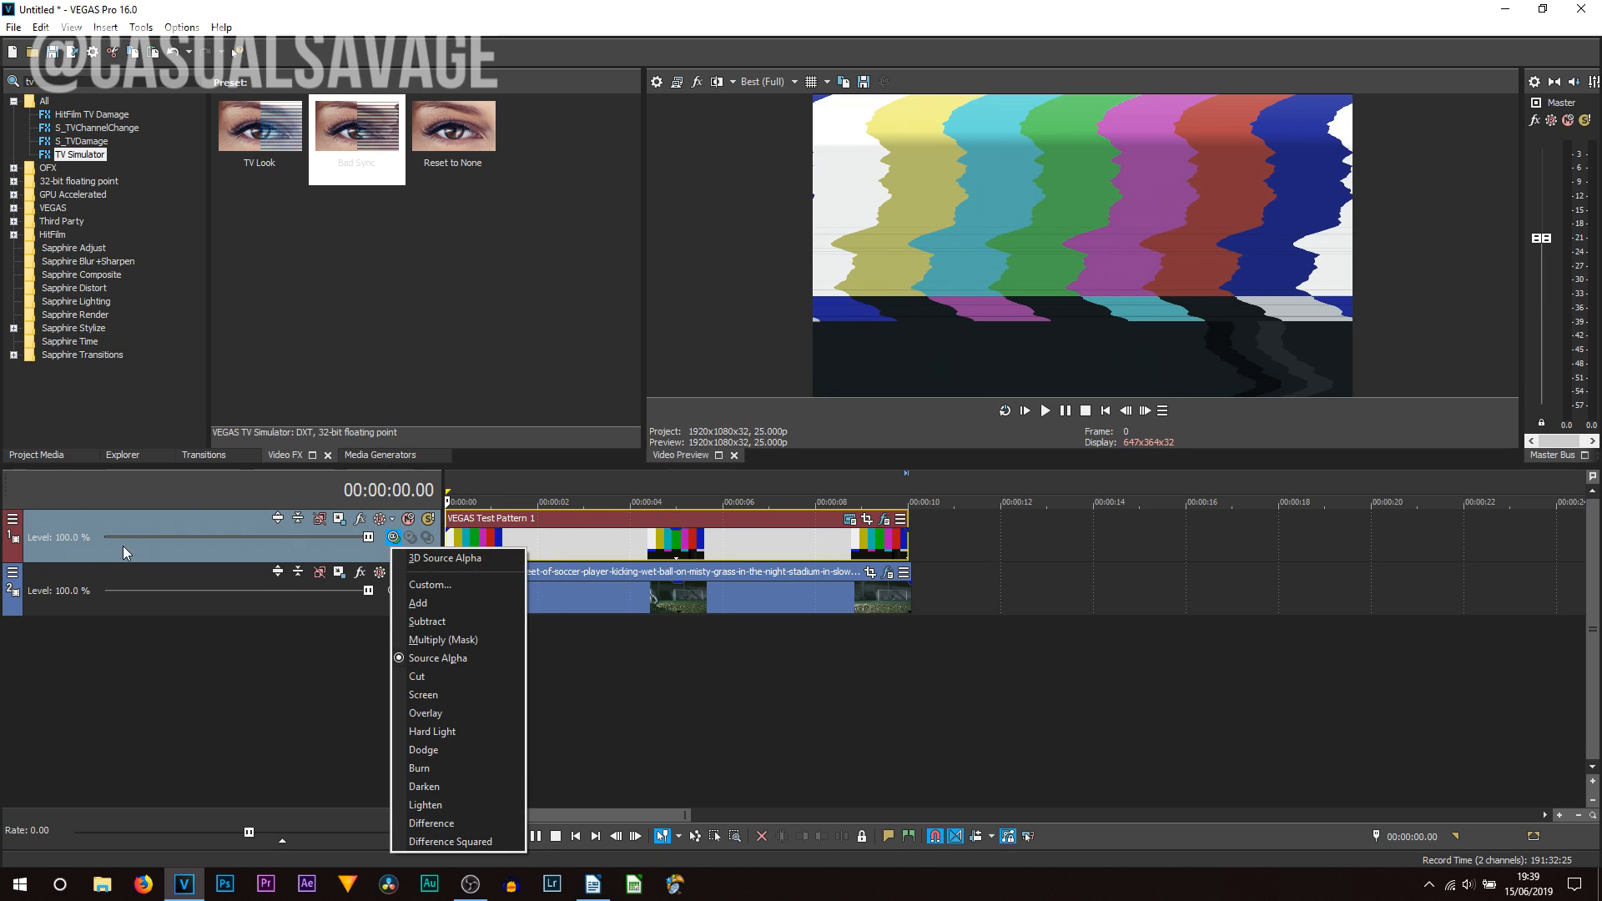
click(65, 523)
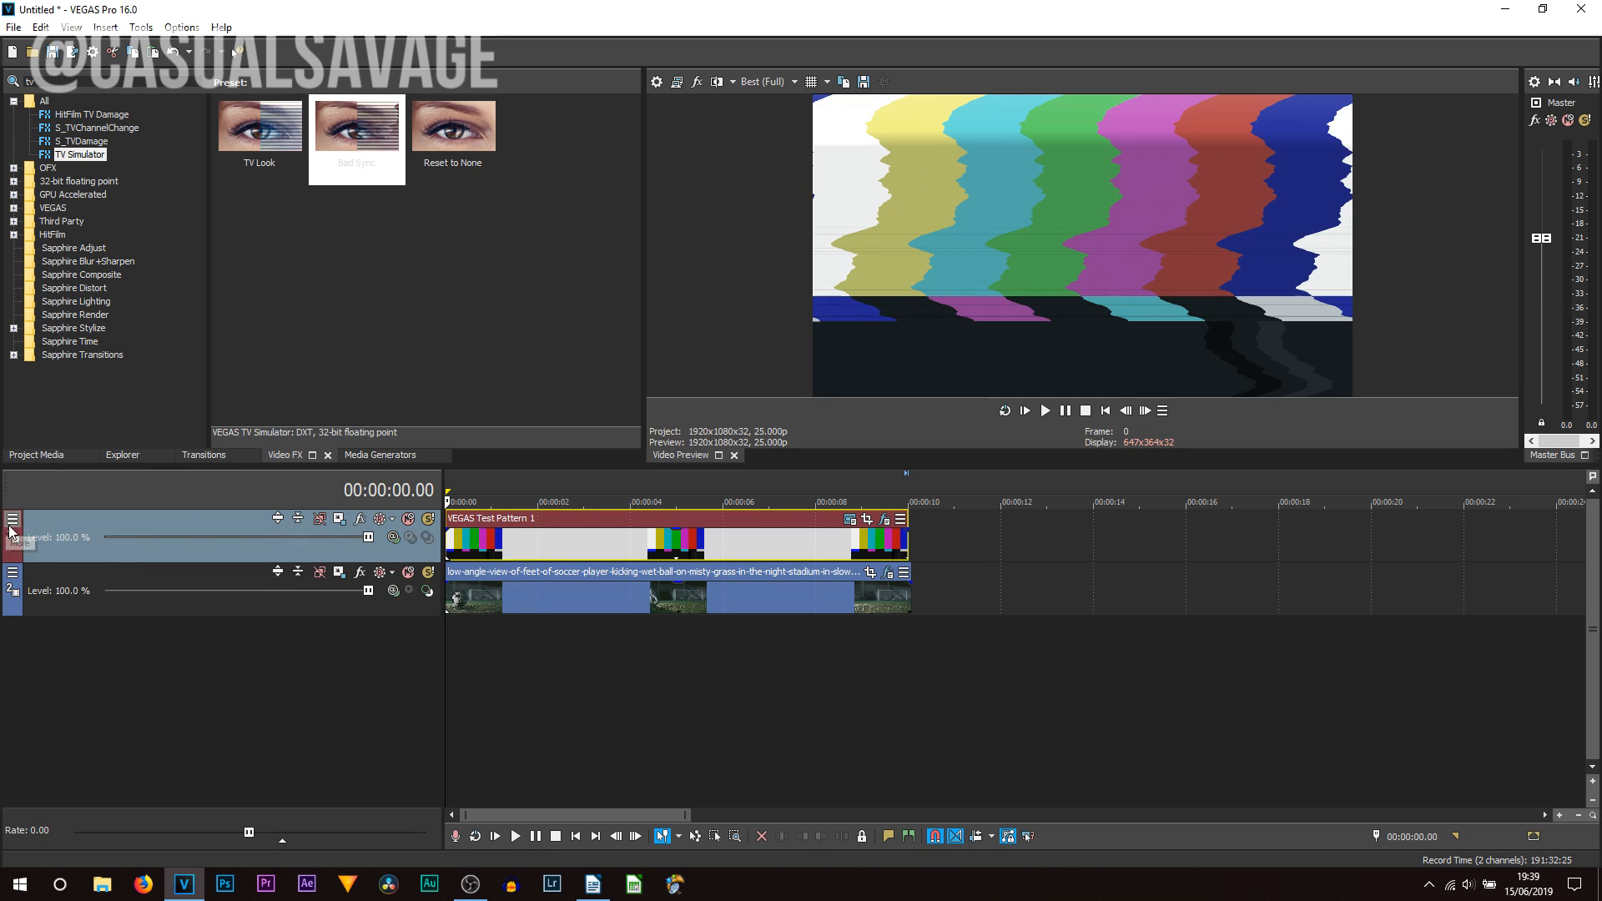
click(12, 524)
click(53, 541)
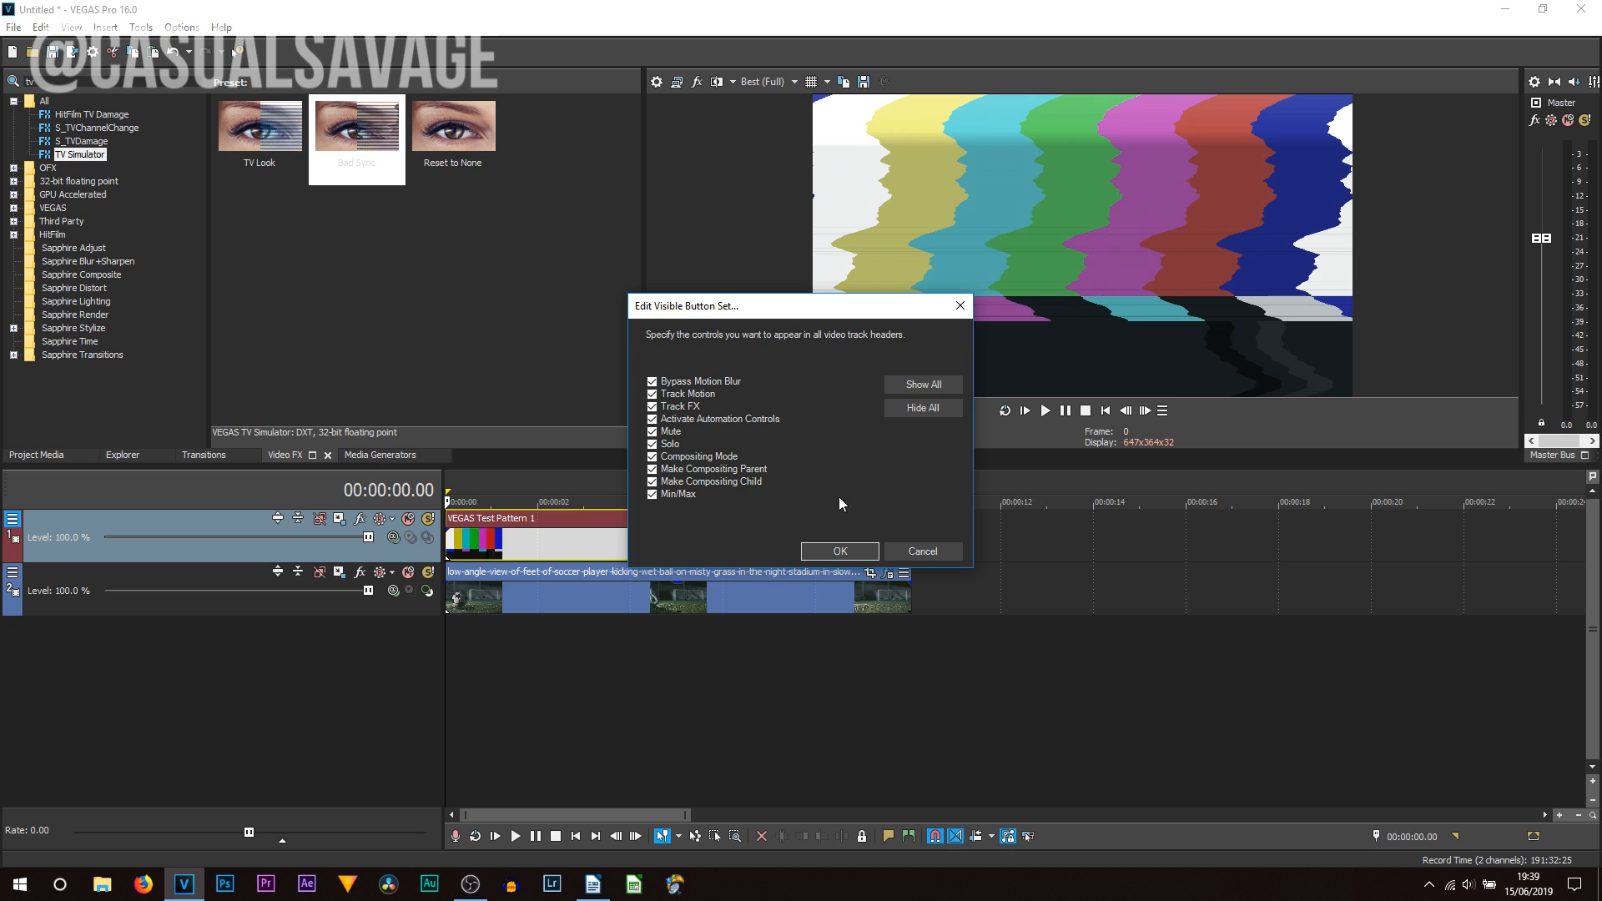
click(840, 551)
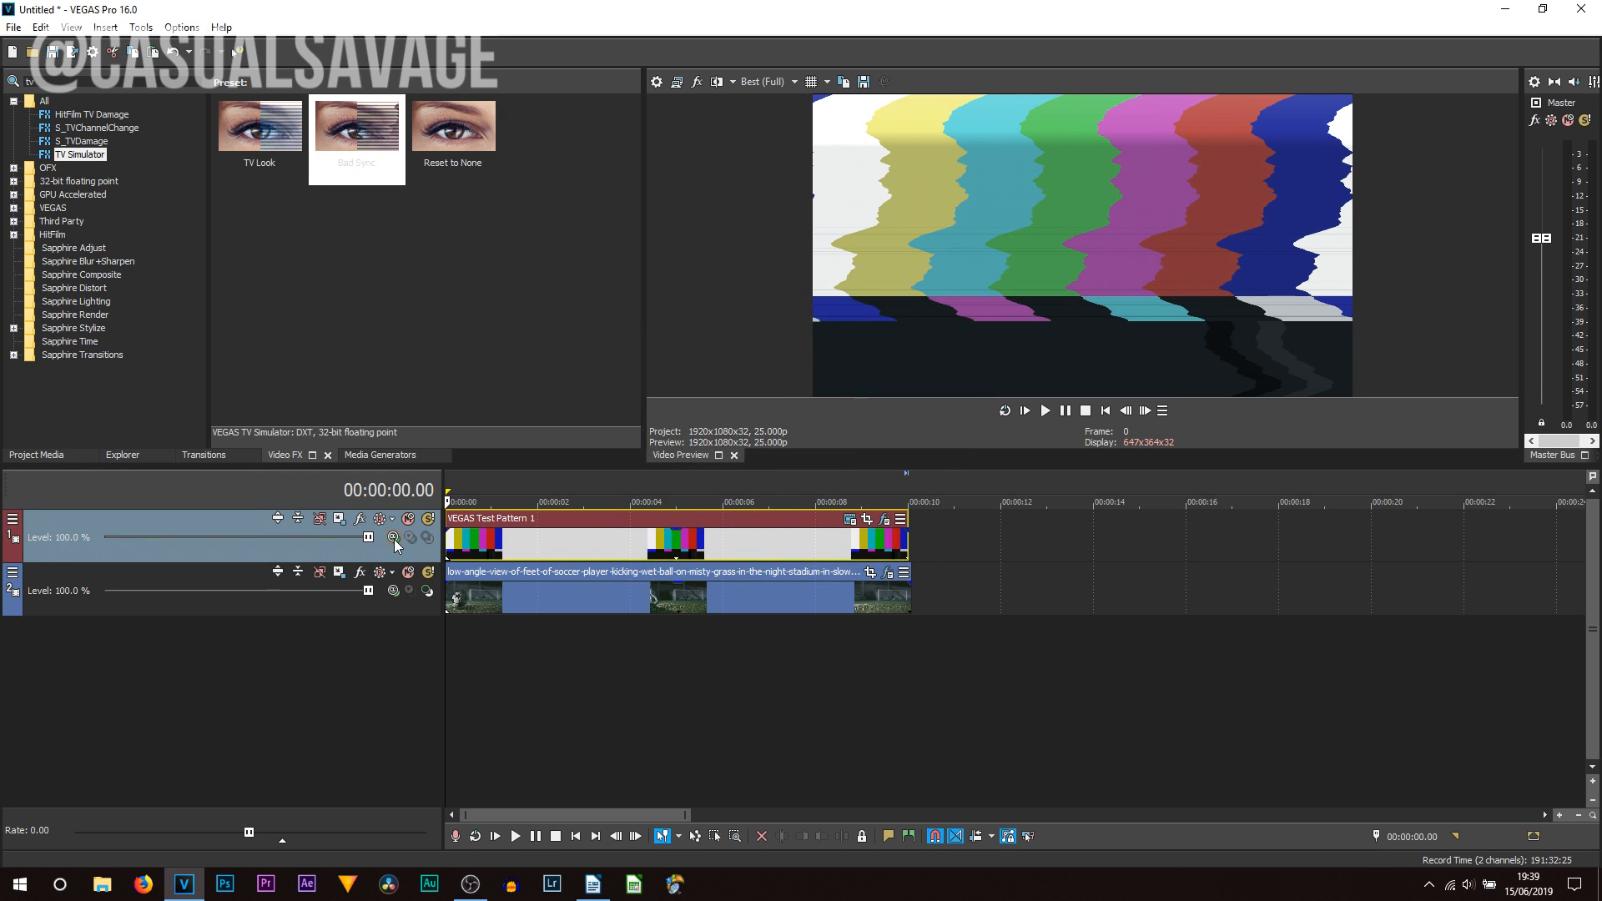
- Set the test pattern track's compositing mode to a custom VEGAS Displacement Map
click(393, 538)
click(430, 584)
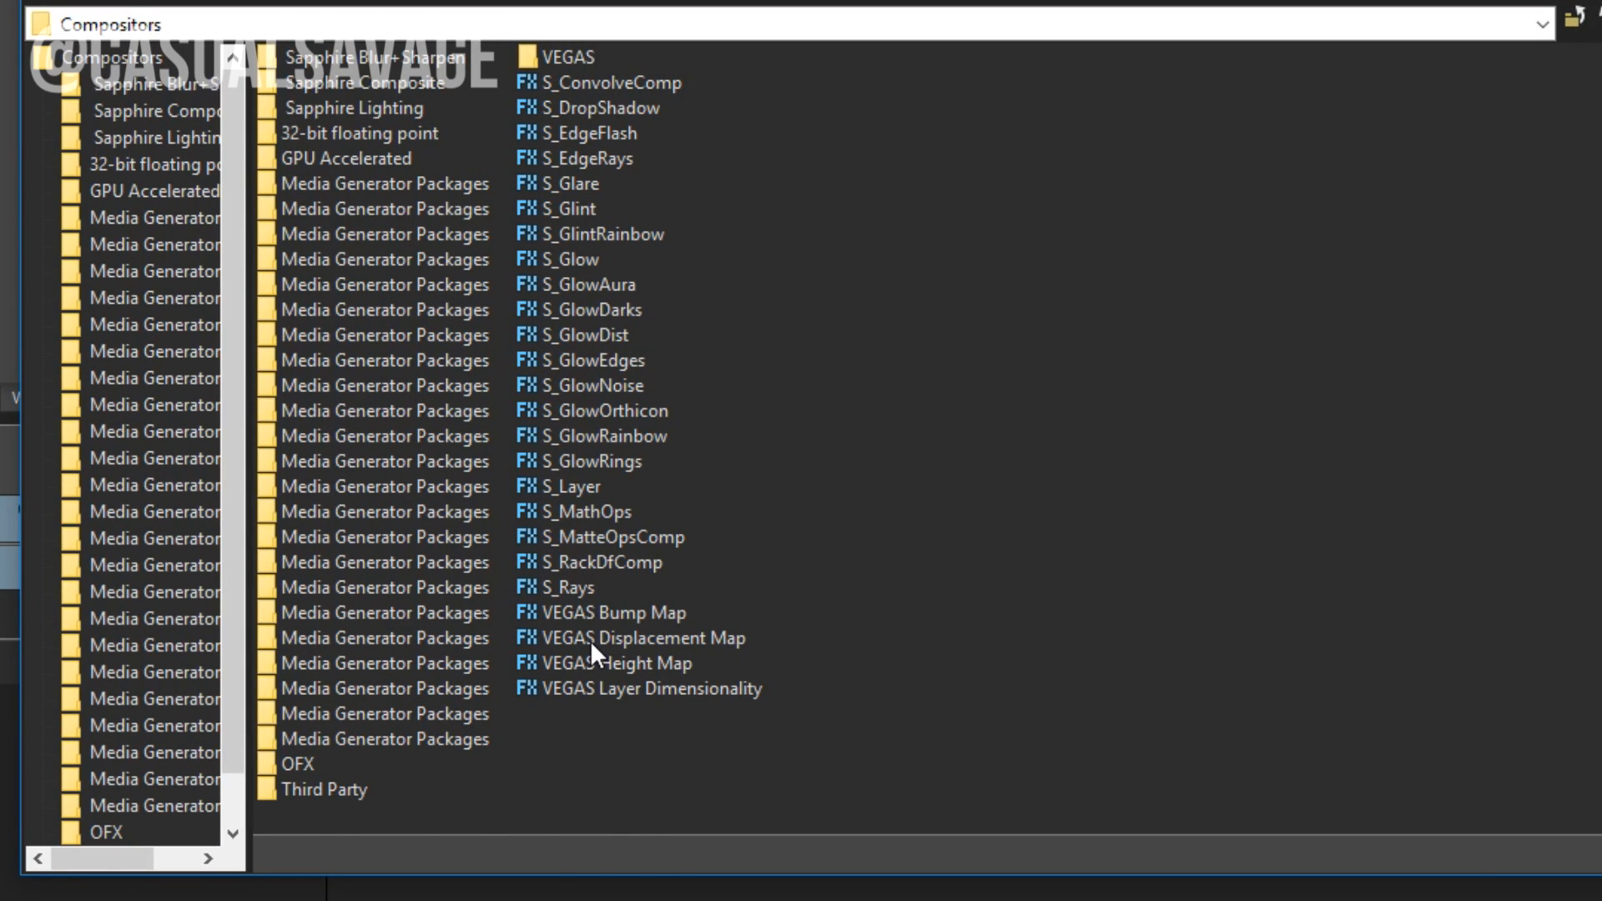
double_click(589, 640)
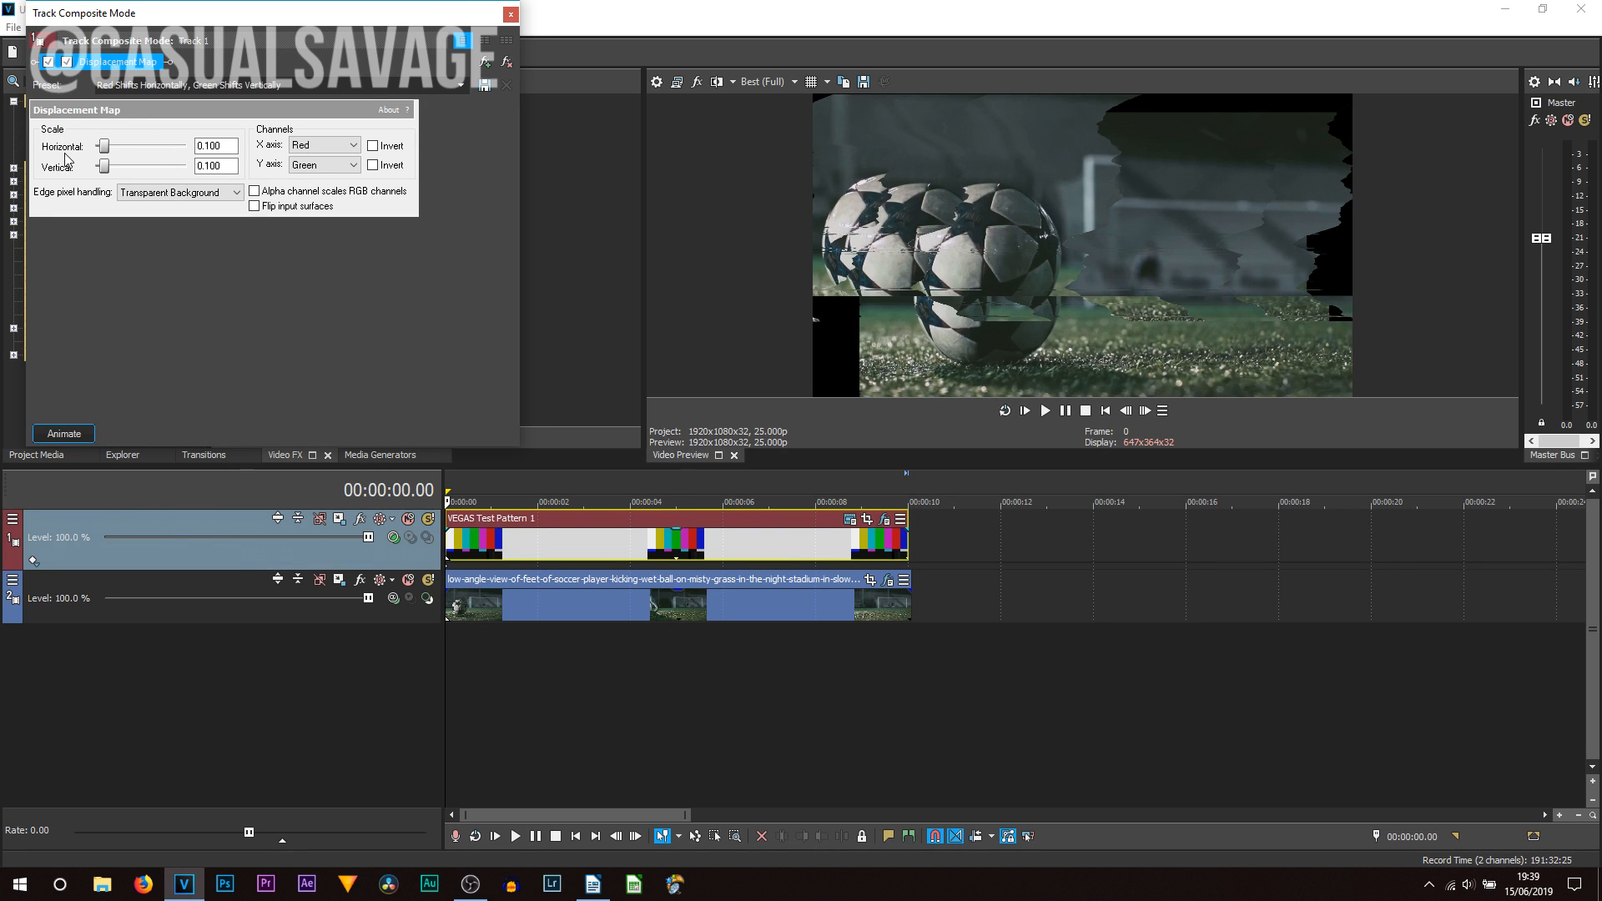
- Set the displacement map's horizontal and vertical scale to 0 and its edge pixel handling to Wrap Pixels Around
drag(107, 153, 95, 150)
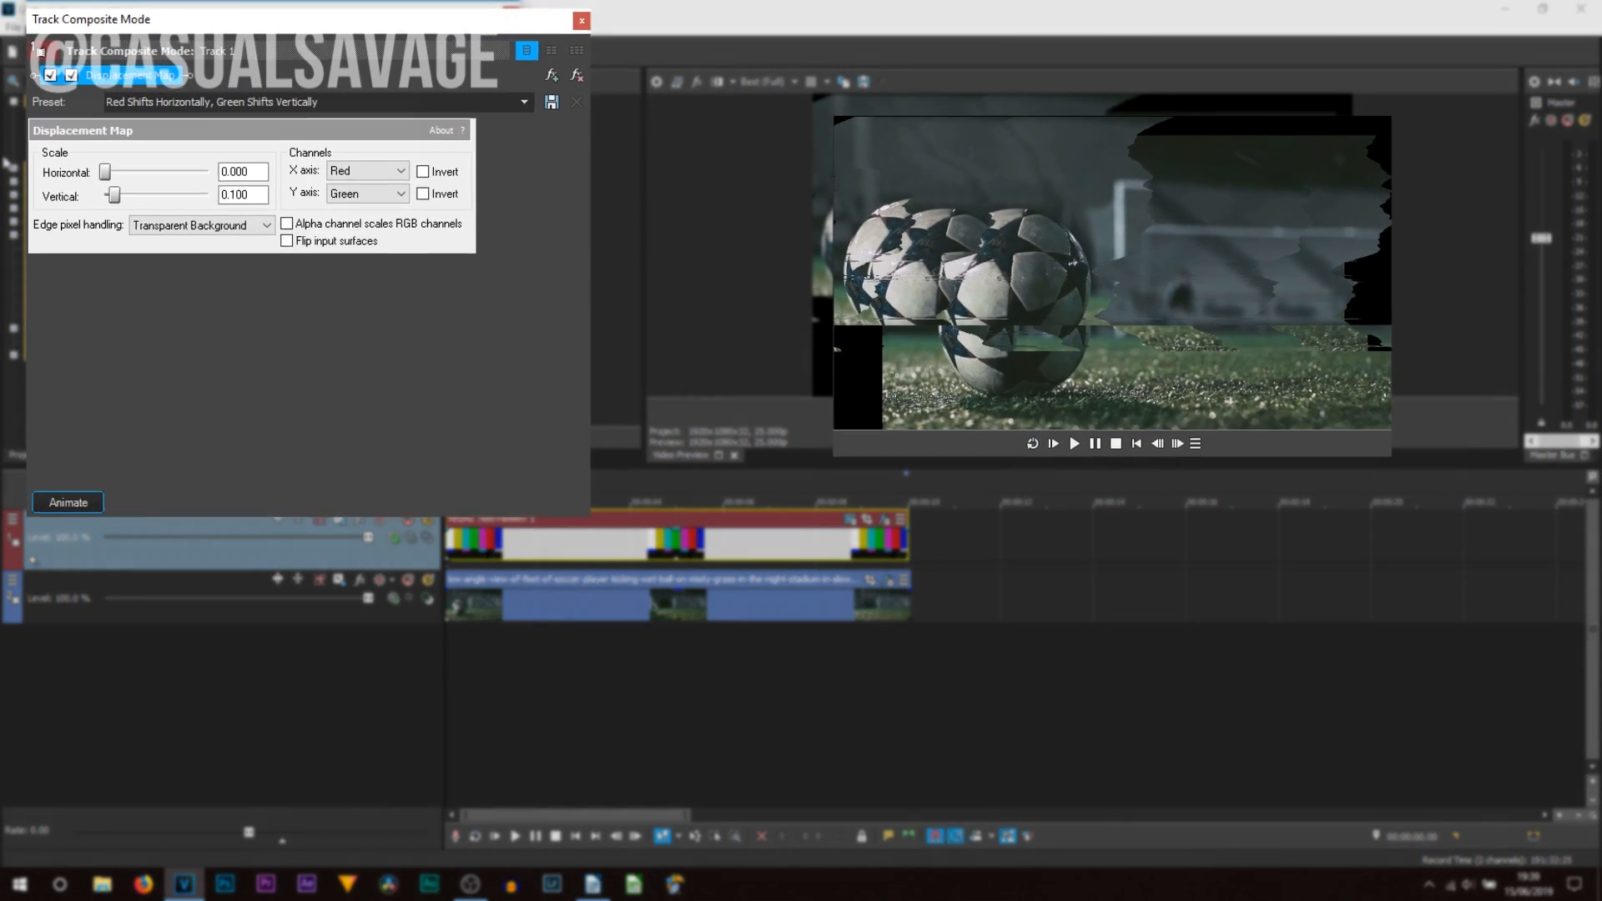
drag(142, 272, 129, 272)
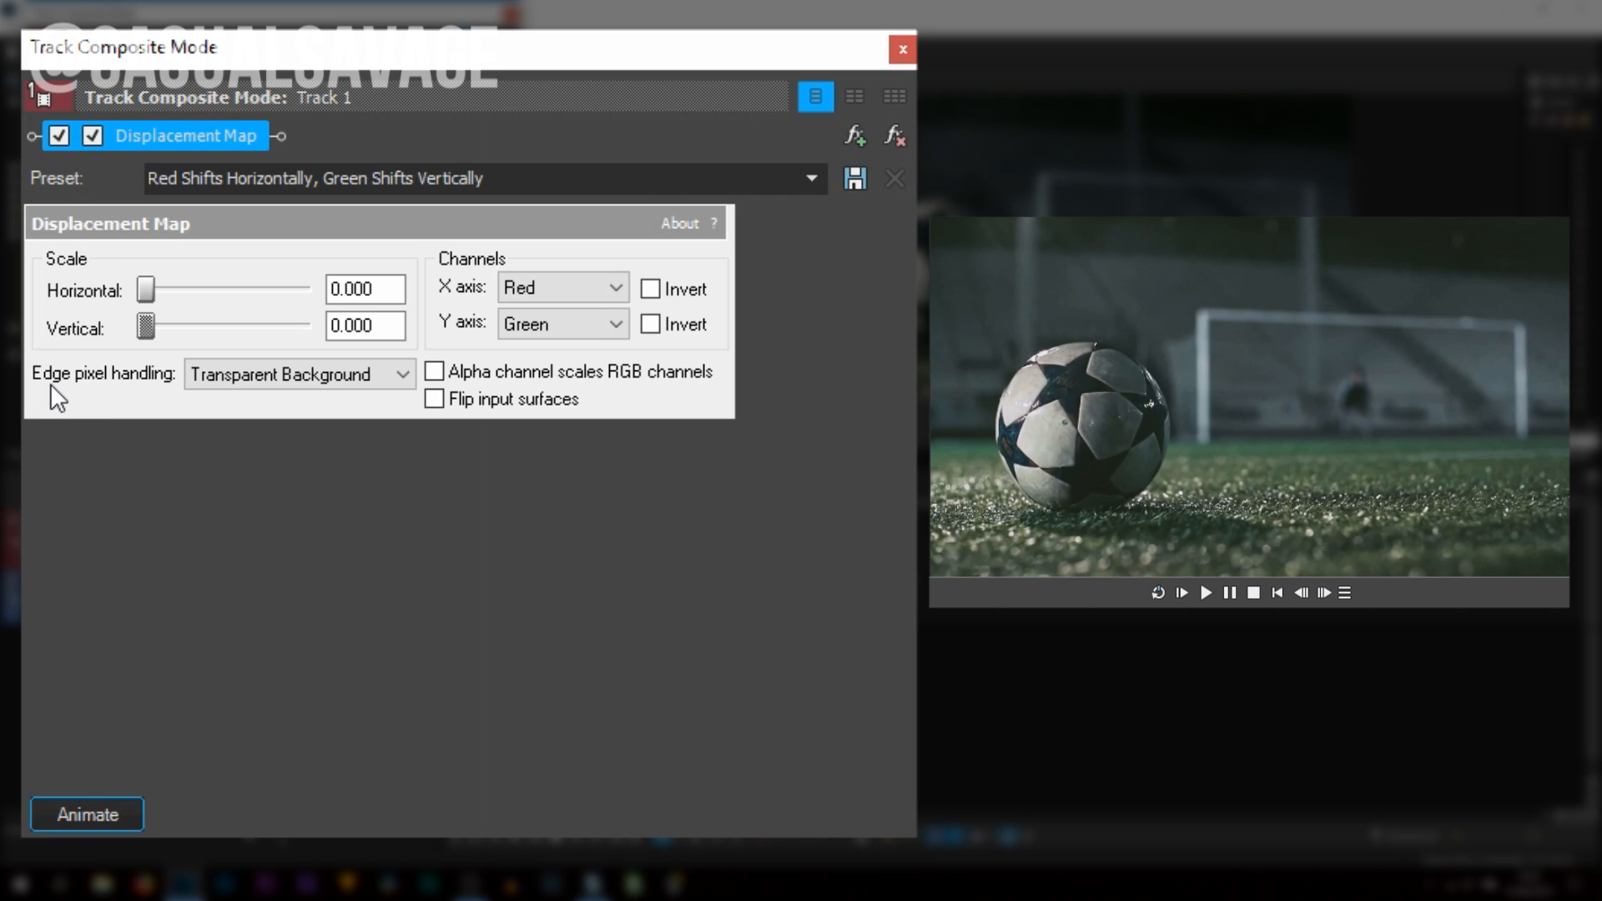
click(263, 377)
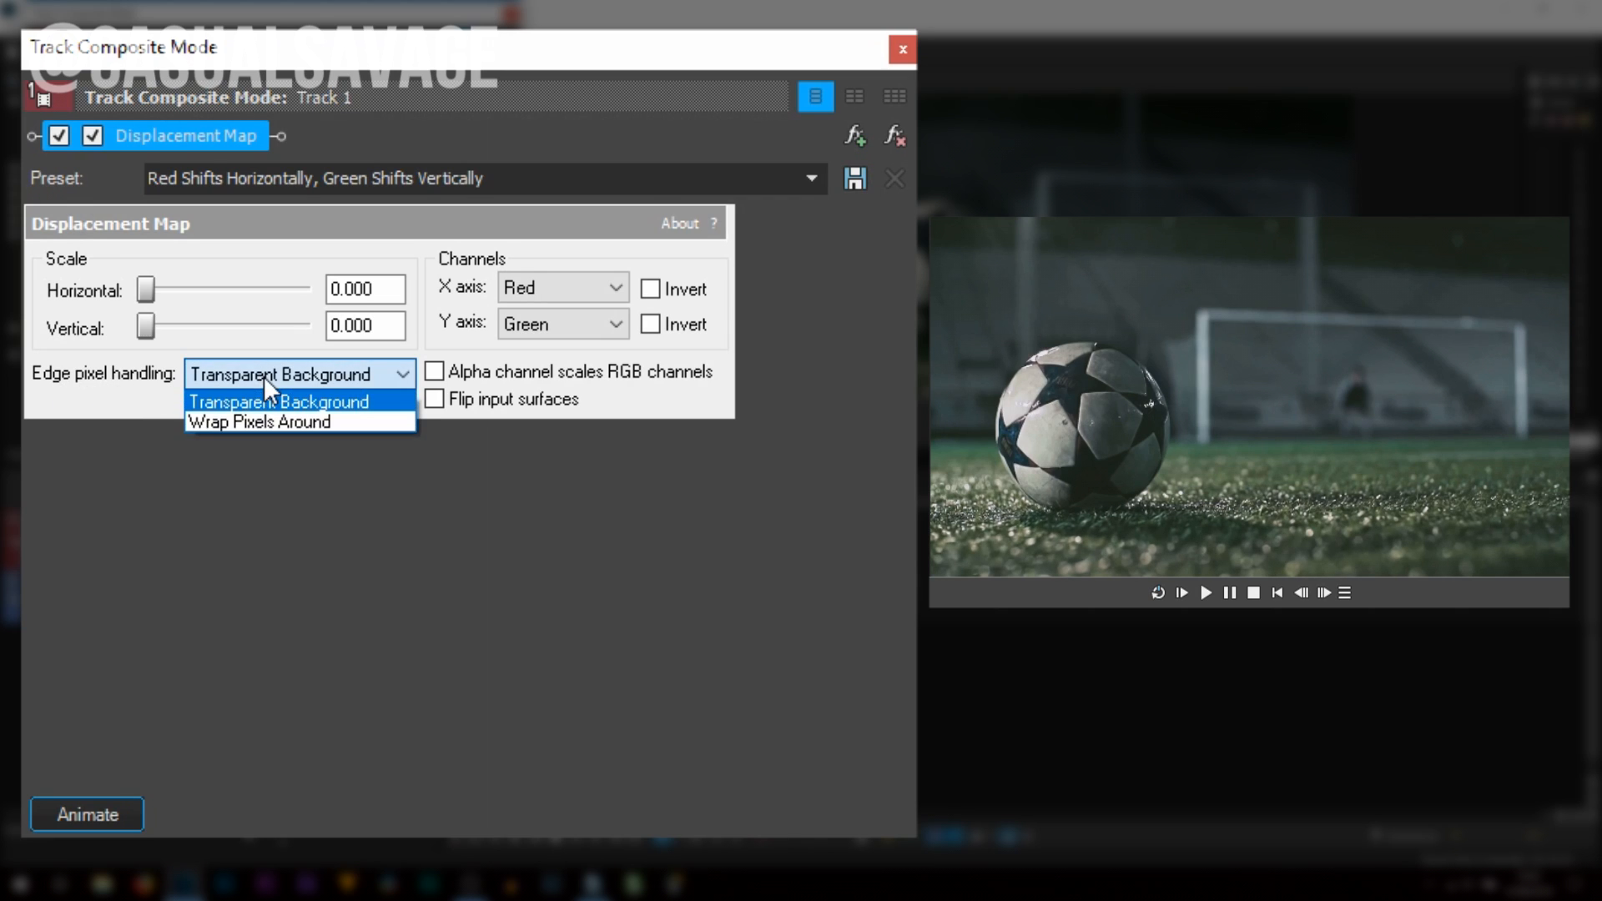
click(275, 422)
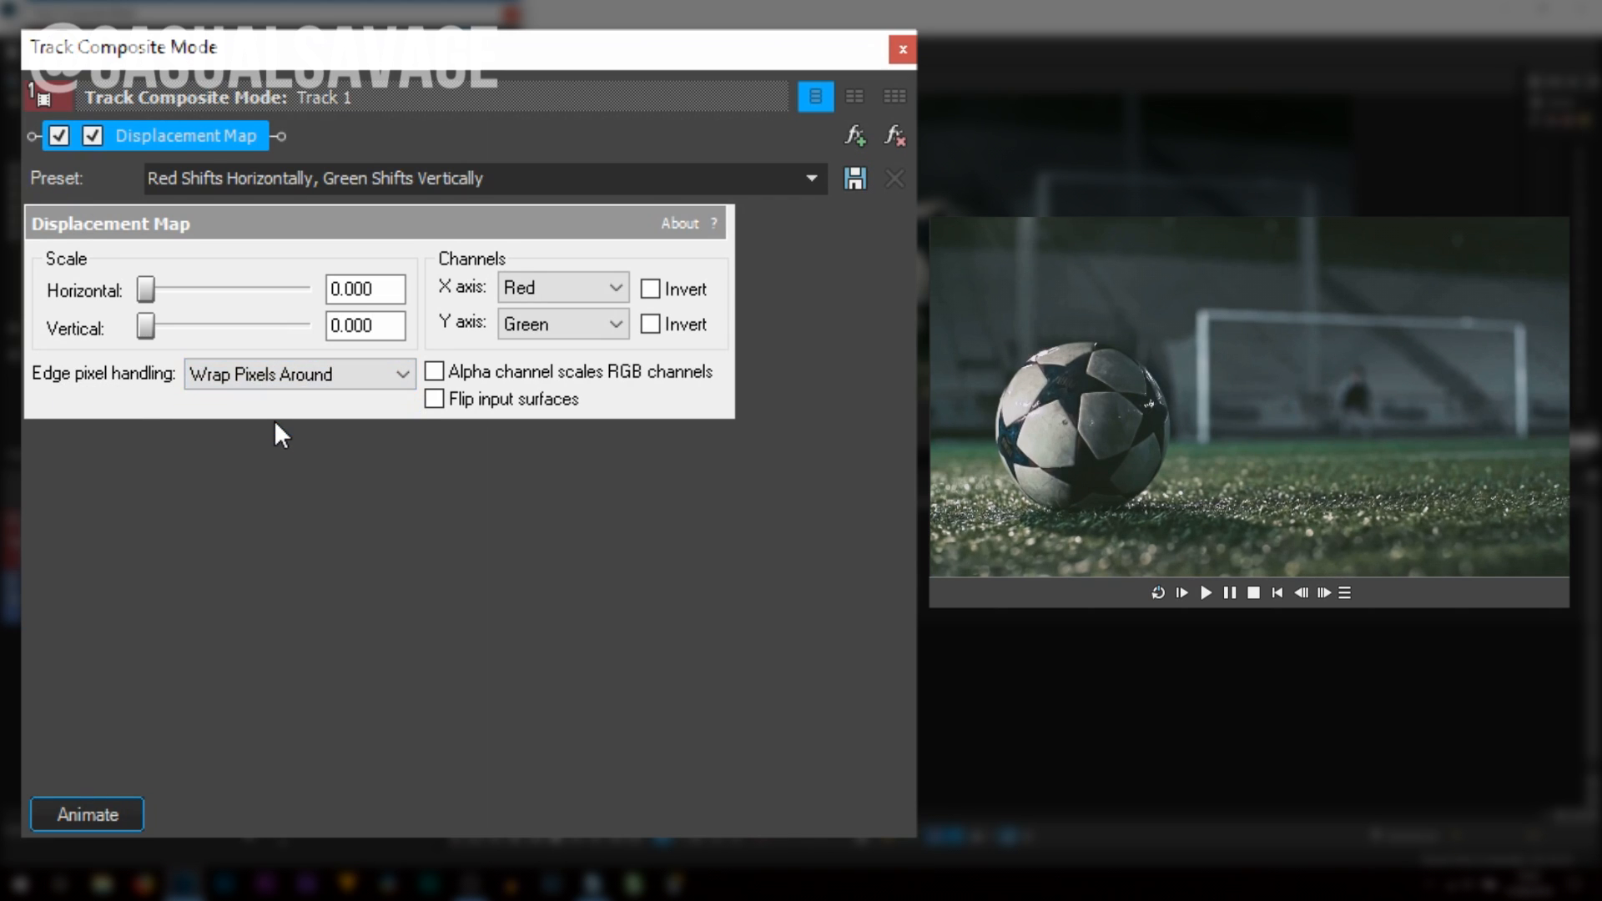
- Show the displacement map's animation timeline and add a keyframe at 00:00:01.05, just before the ball is kicked
click(132, 804)
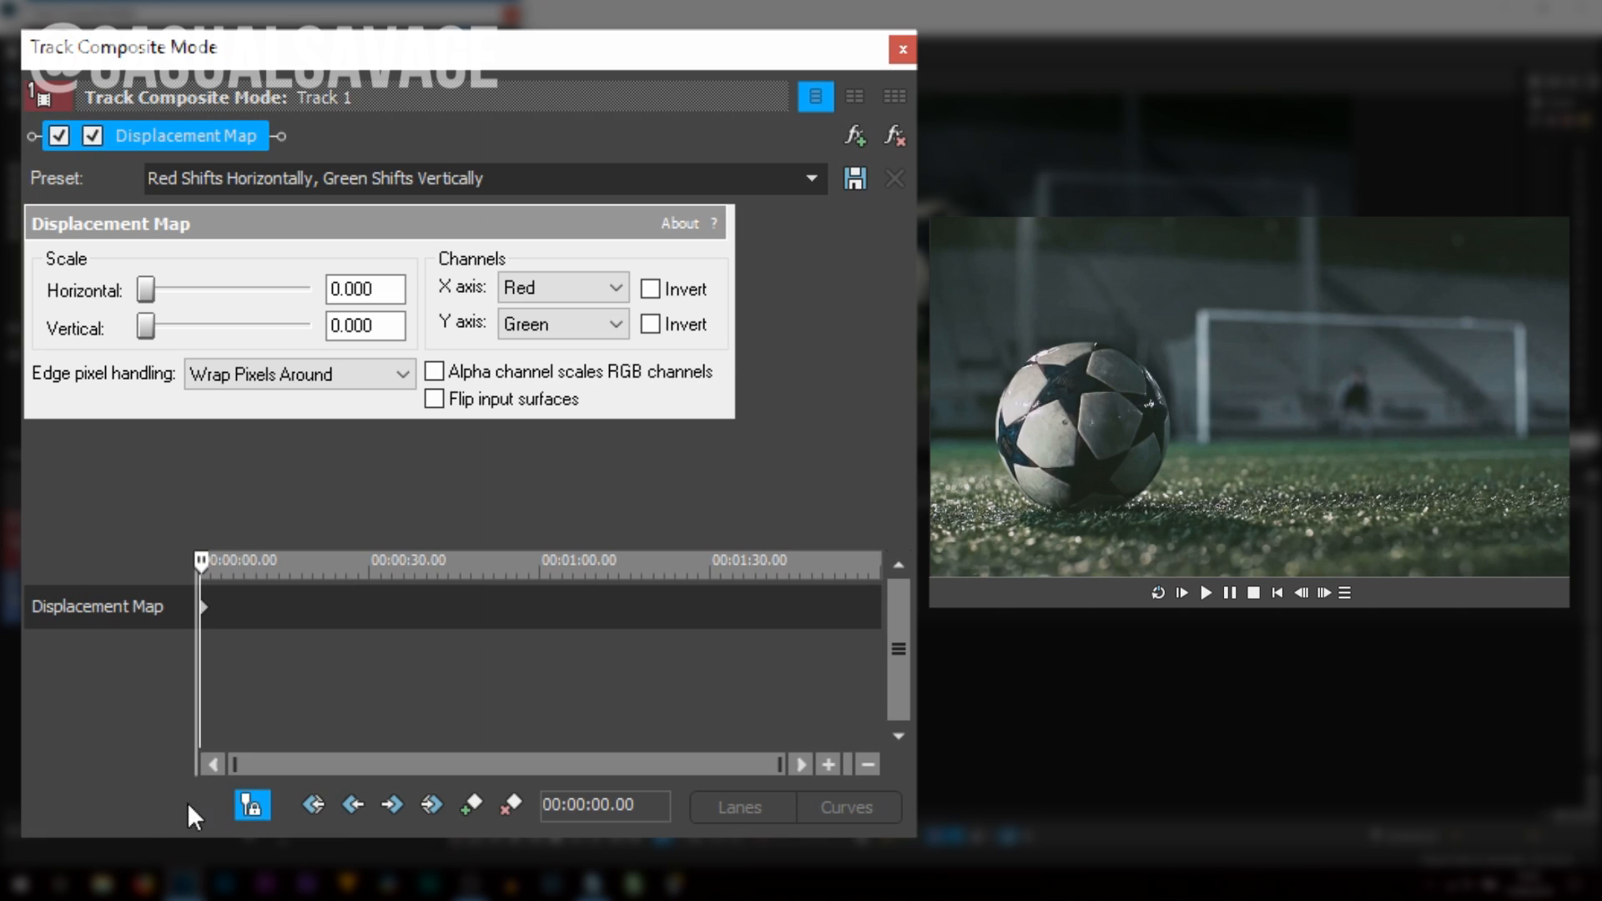
click(248, 805)
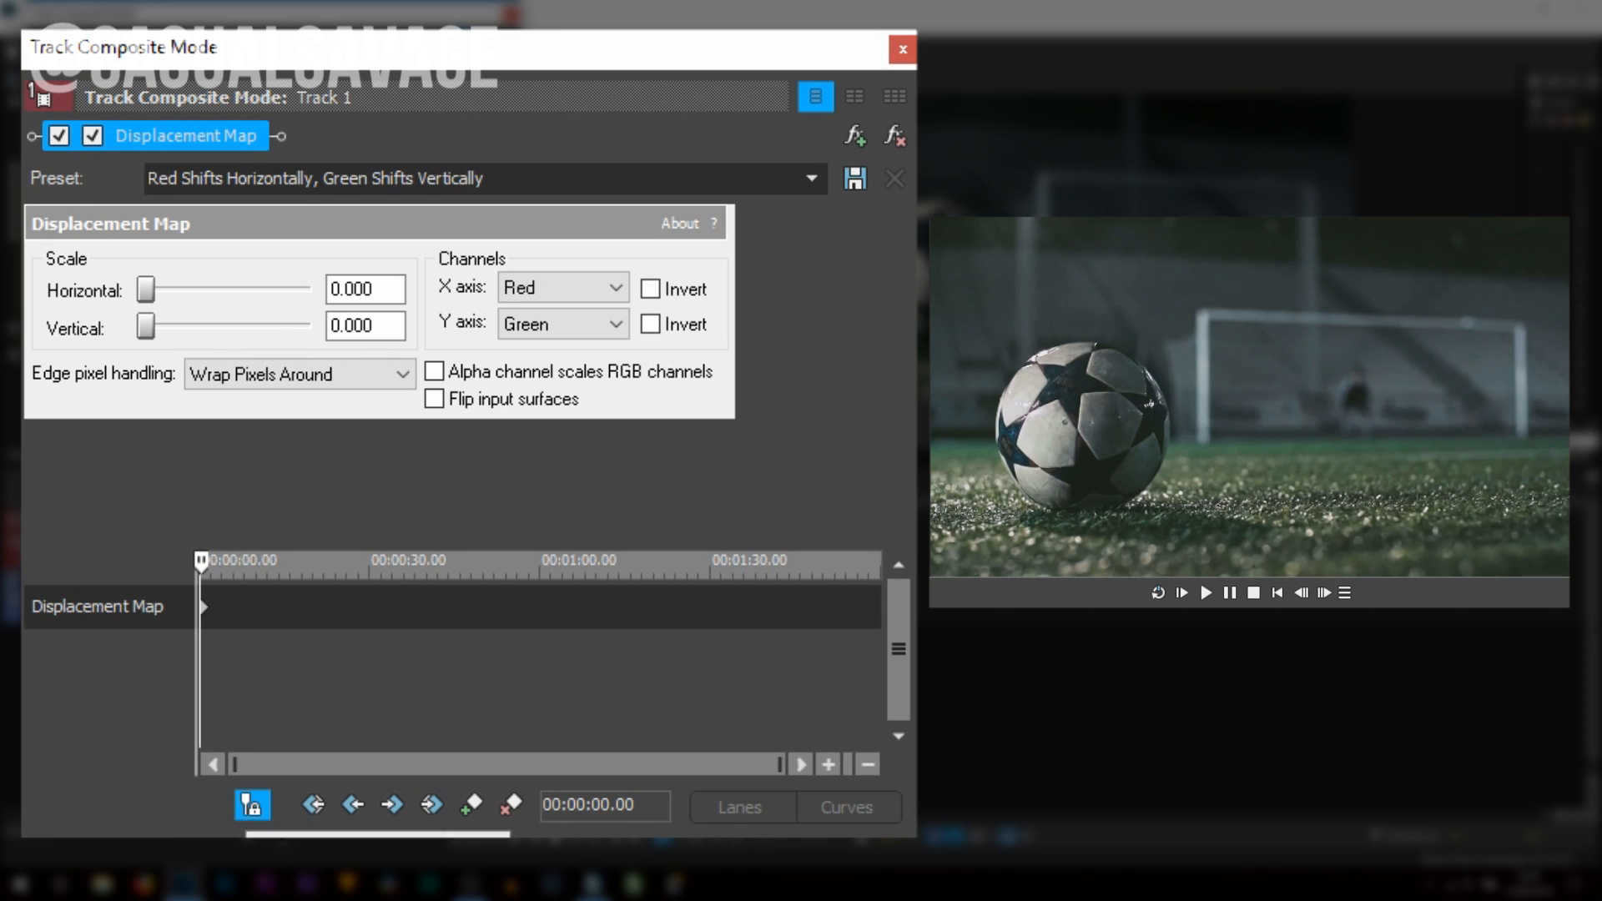
scroll(265, 649, up, 5)
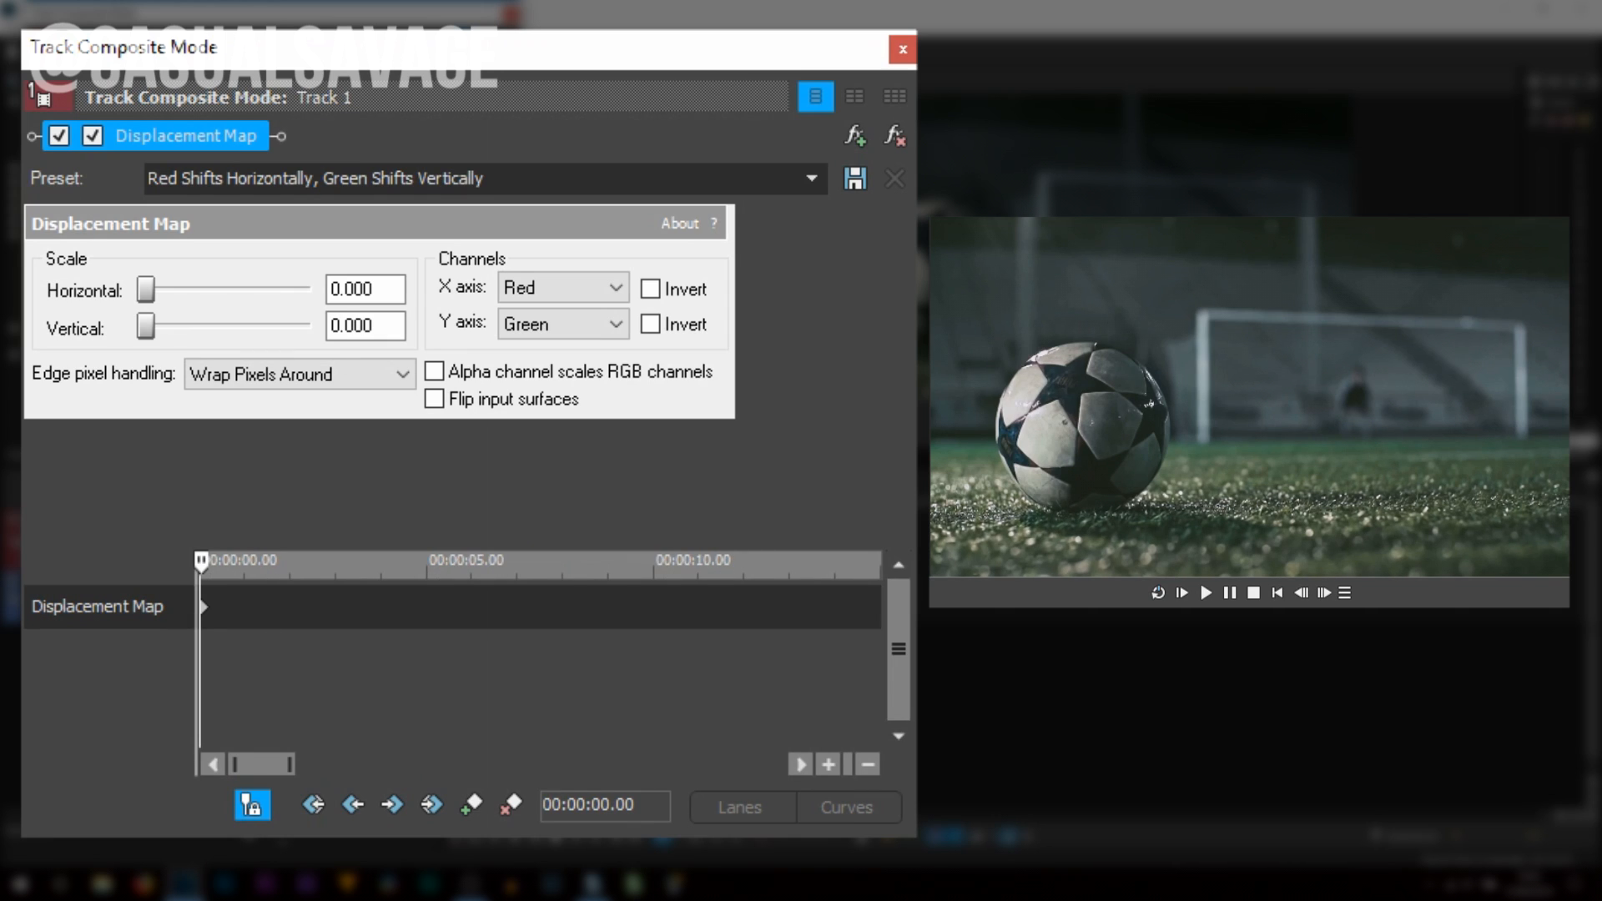
click(213, 562)
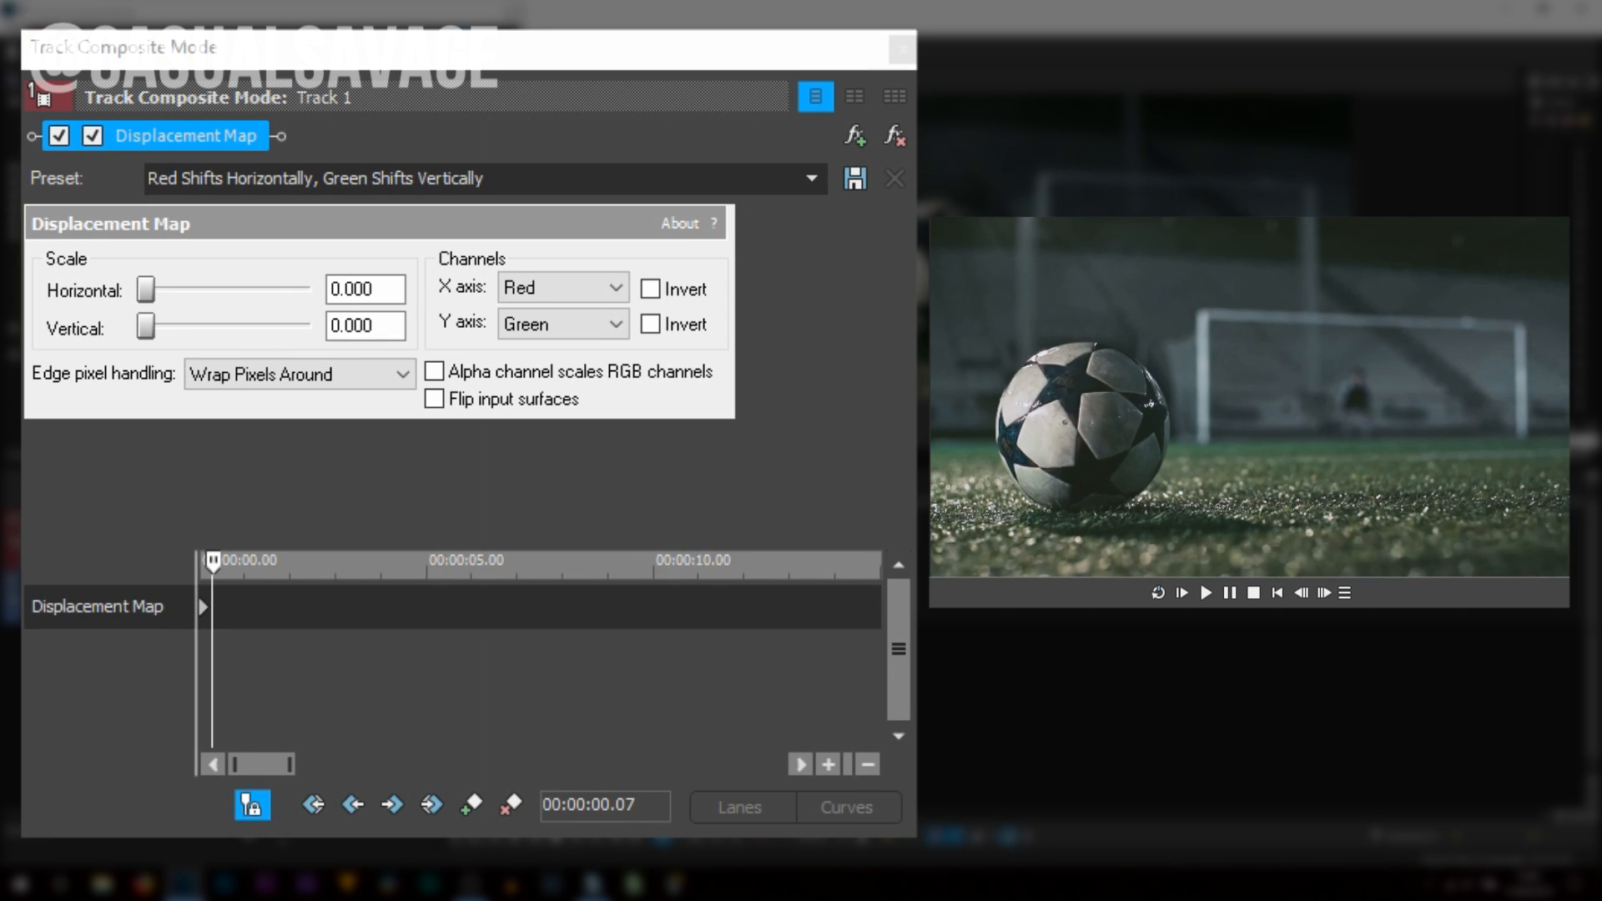
key(Right)
key(Right)
key(Right)
key(Right)
key(Right)
key(Right)
key(Right)
key(Right)
key(Right)
key(Right)
key(Right)
key(Right)
key(Right)
key(Right)
key(Right)
key(Right)
key(Right)
key(Right)
key(Right)
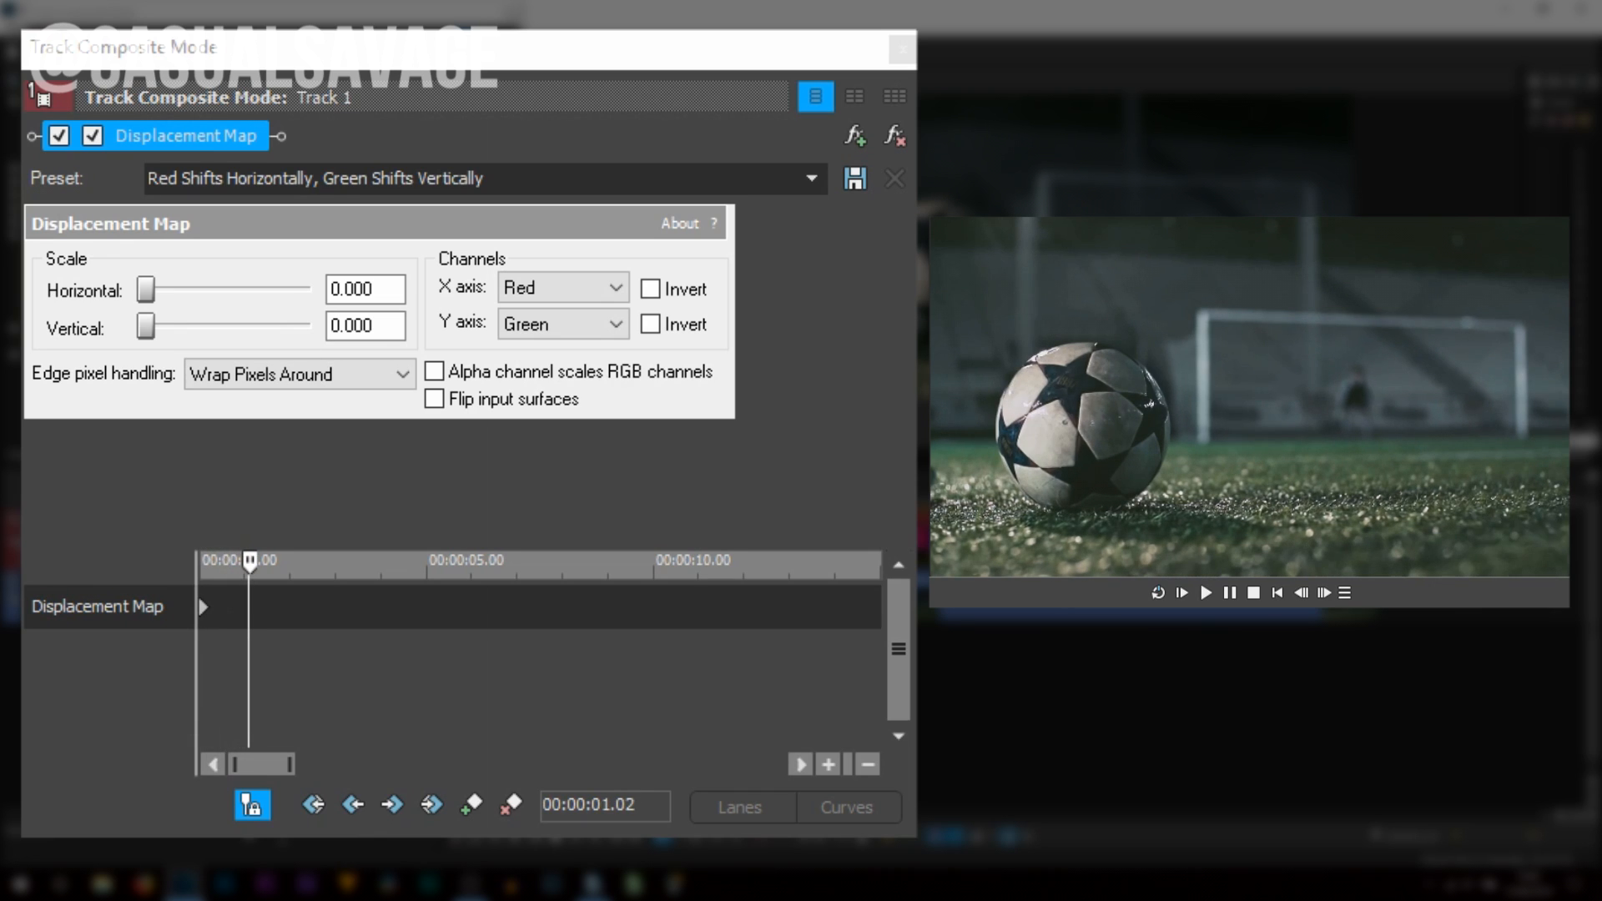
key(Right)
key(Right)
key(Right)
key(Right)
key(Right)
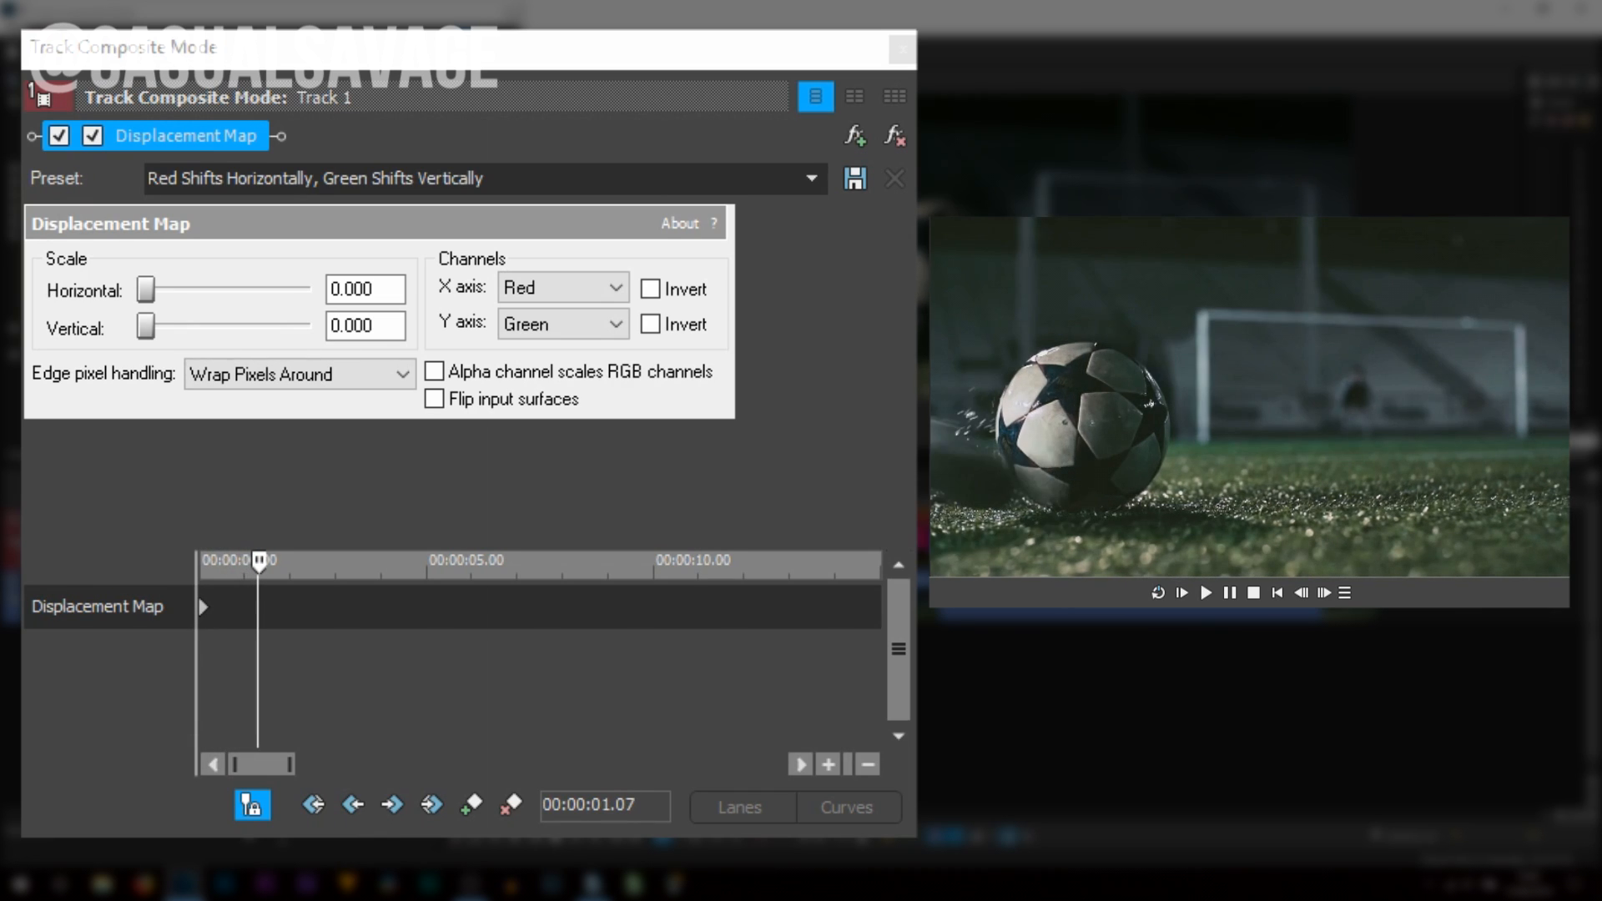
key(Left)
key(Left)
key(Left)
key(Right)
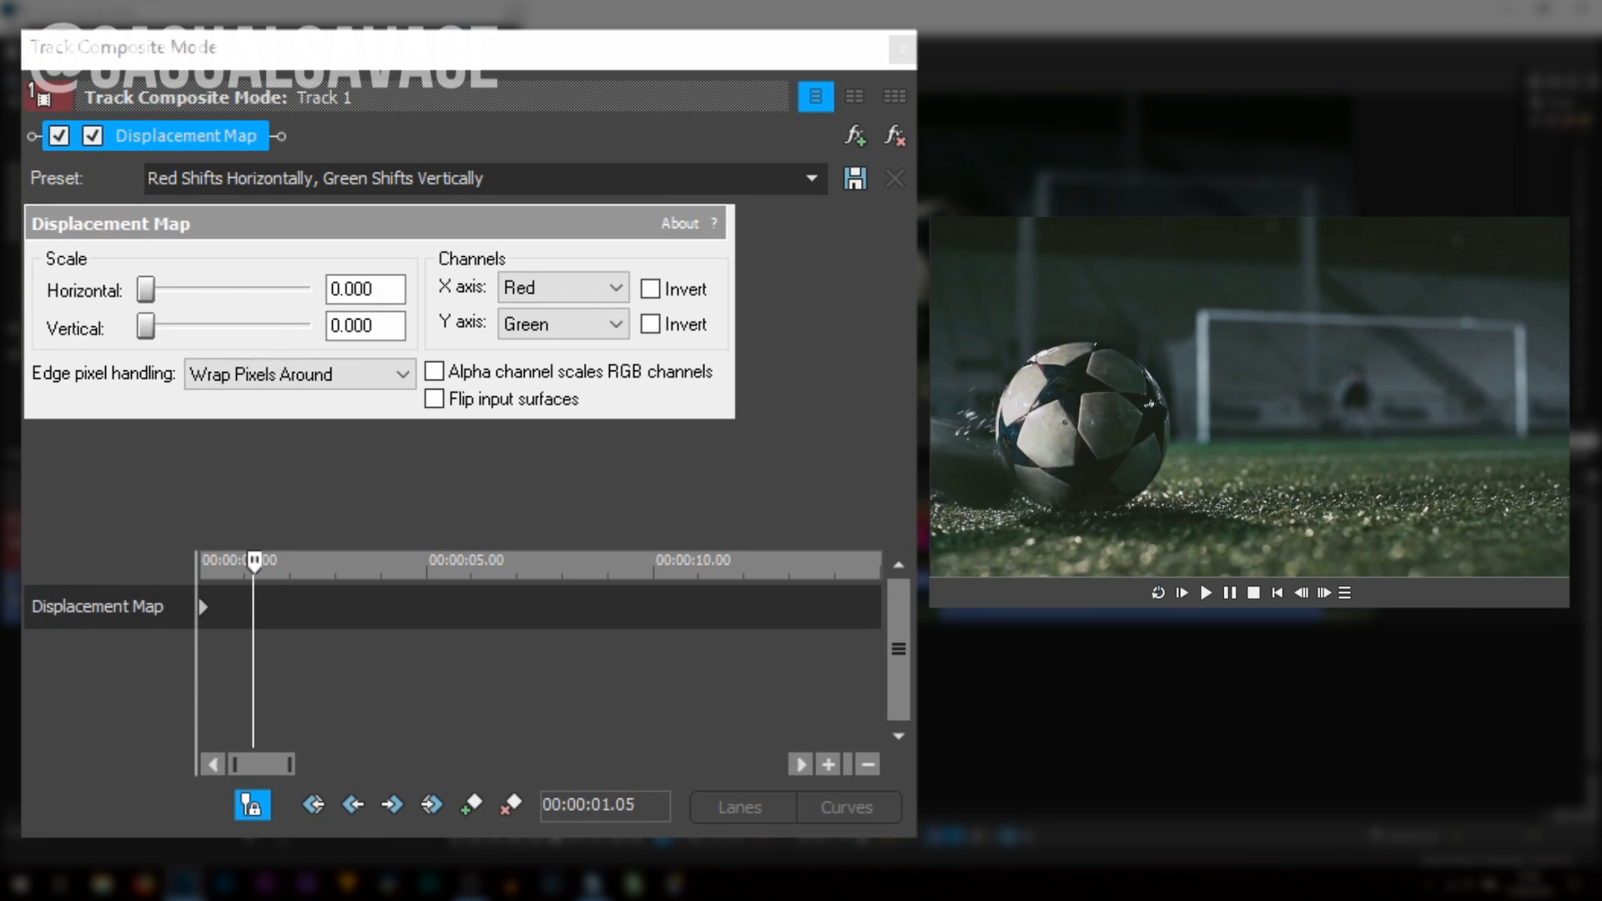
click(470, 807)
click(253, 606)
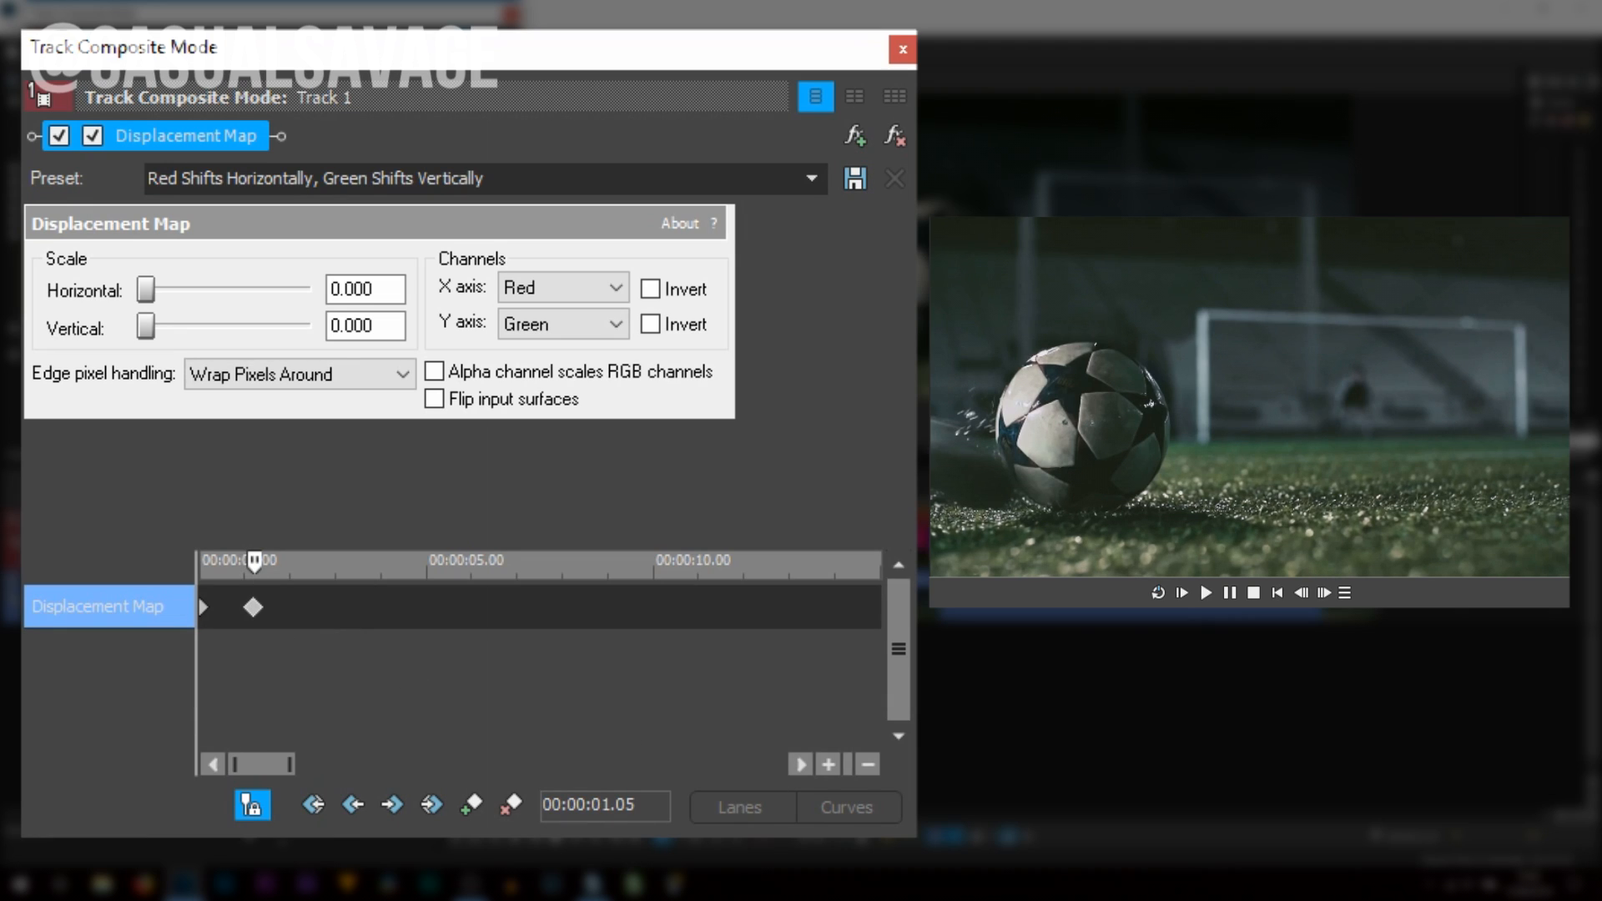
- Step back three frames and add a displacement map keyframe at 00:00:01.02
double_click(1303, 597)
click(1303, 597)
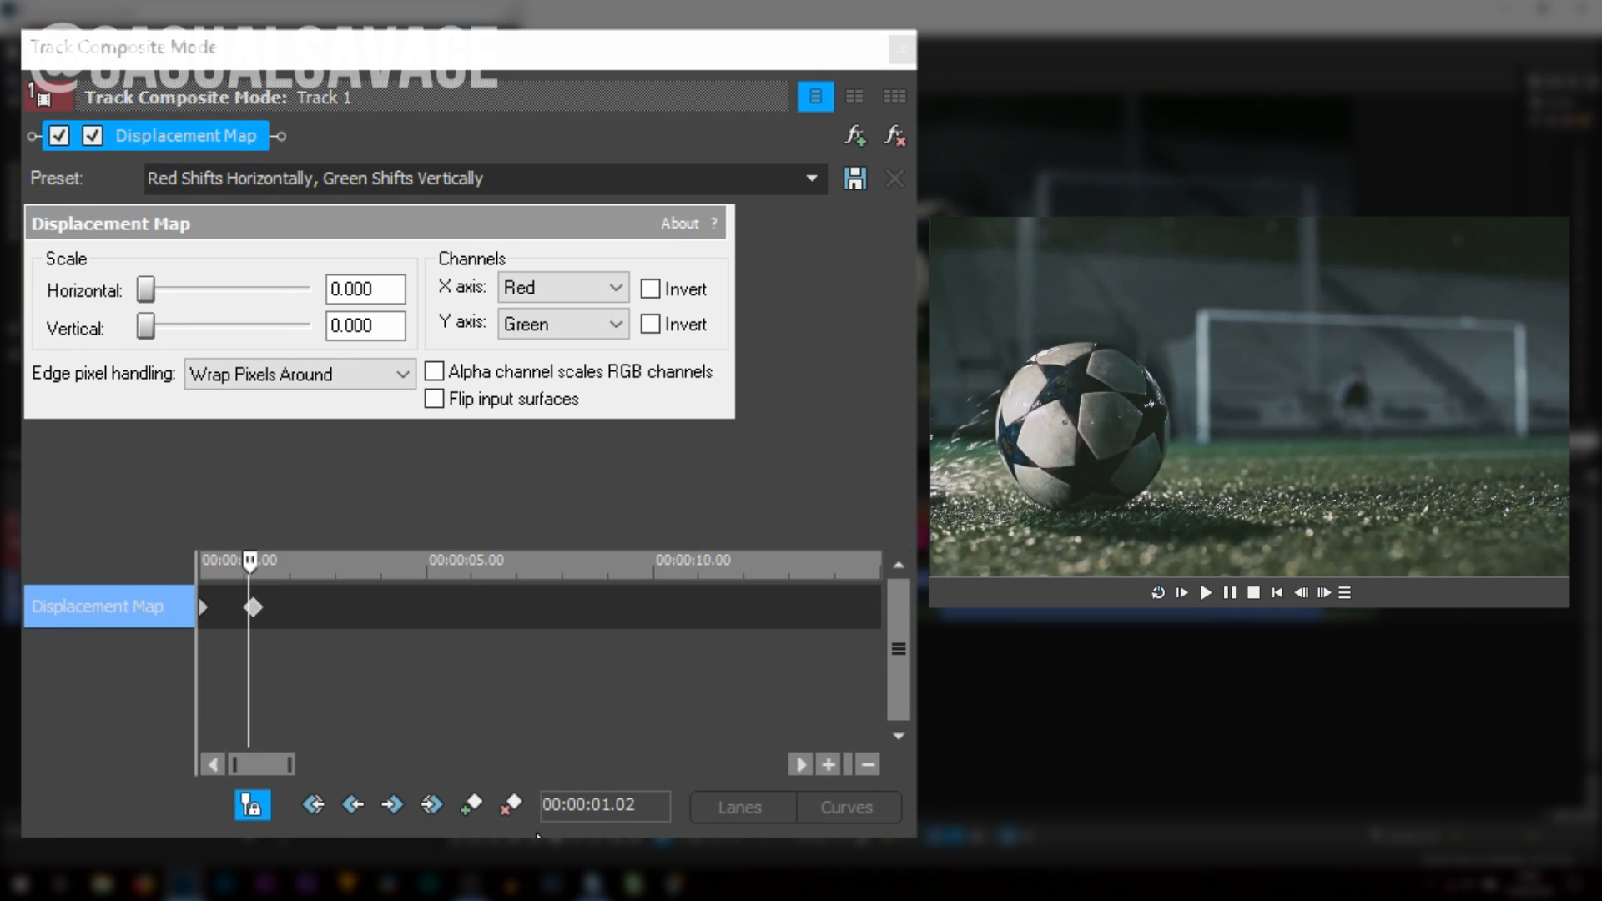
click(474, 802)
scroll(311, 703, up, 4)
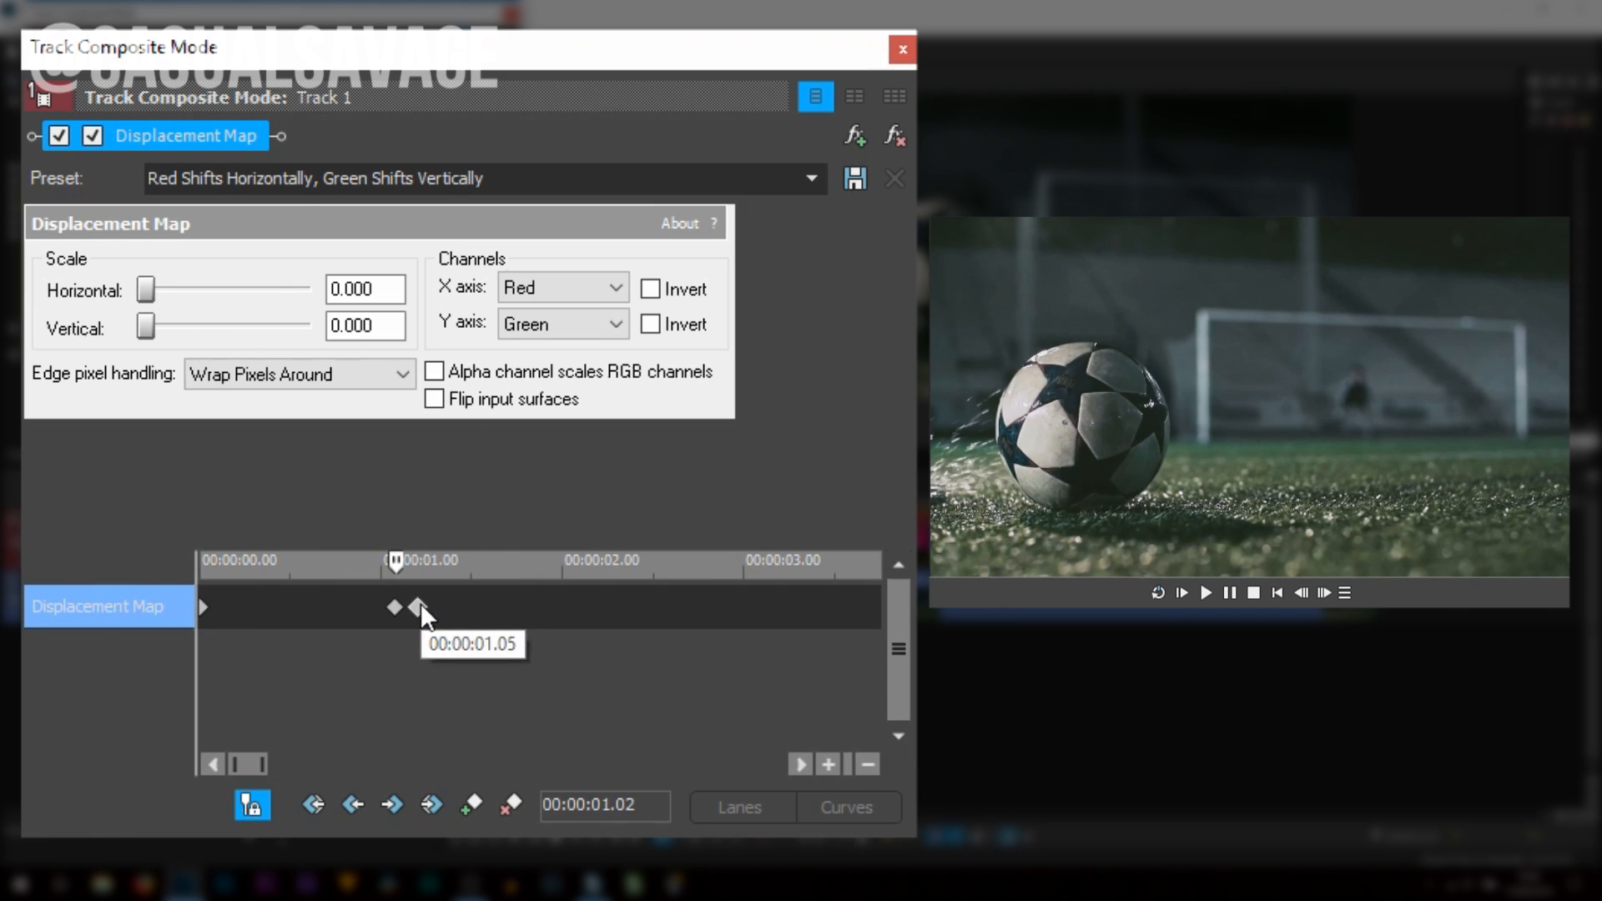
- Advance six frames from the 00:00:01.05 keyframe and add another displacement map keyframe at 00:00:01.11
click(418, 607)
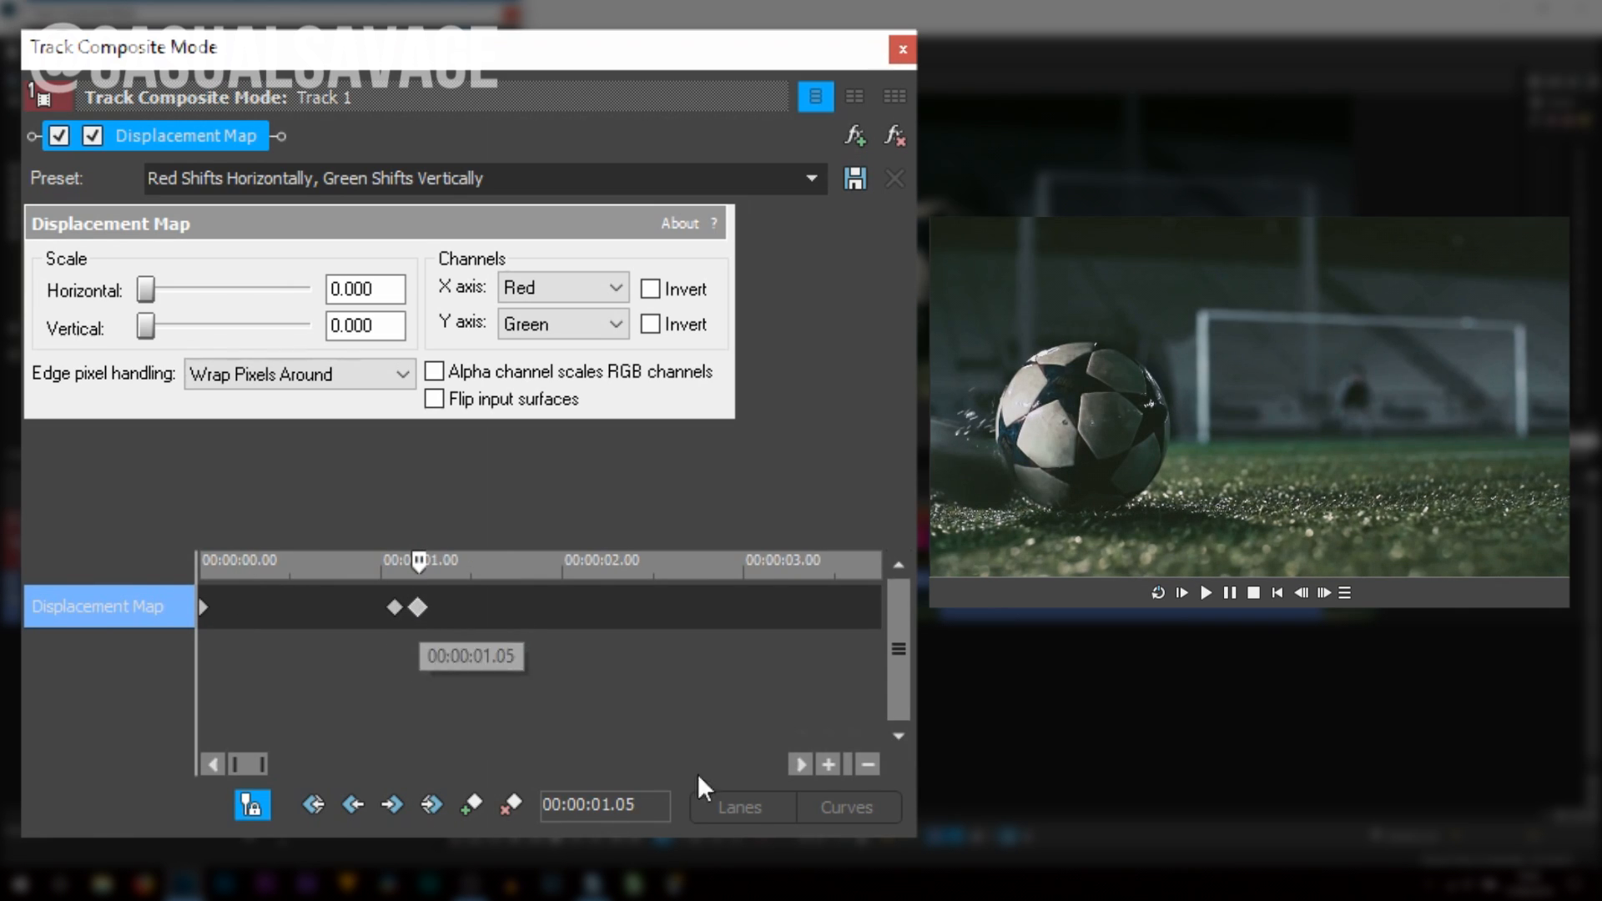
click(1322, 593)
click(1322, 594)
click(1322, 593)
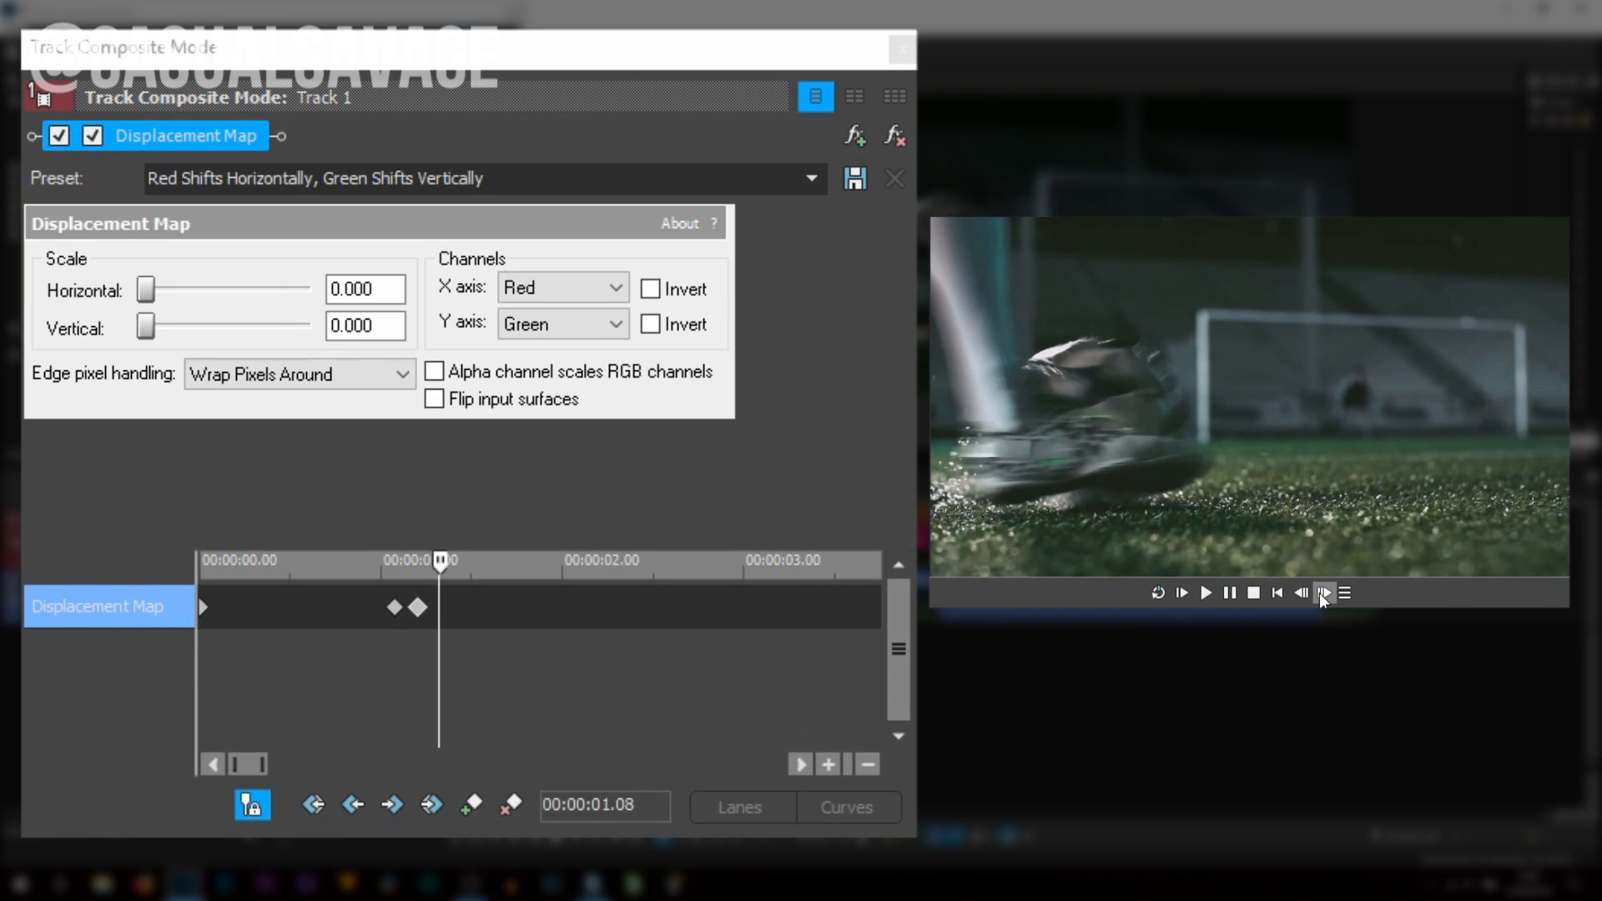
click(1322, 593)
click(1321, 593)
click(1322, 594)
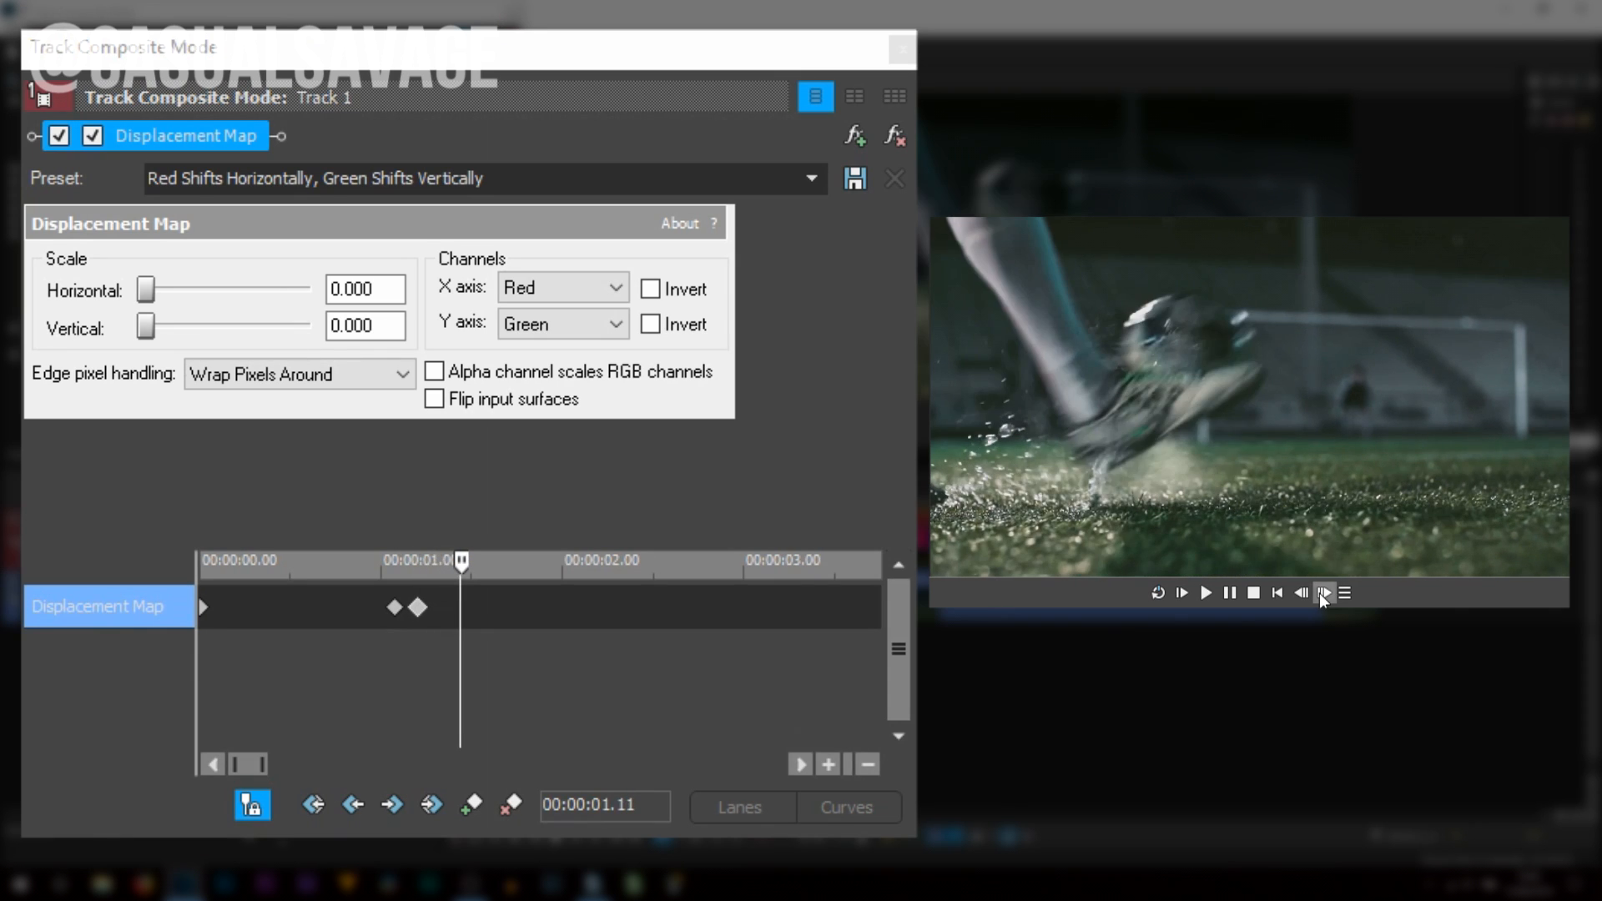
click(469, 806)
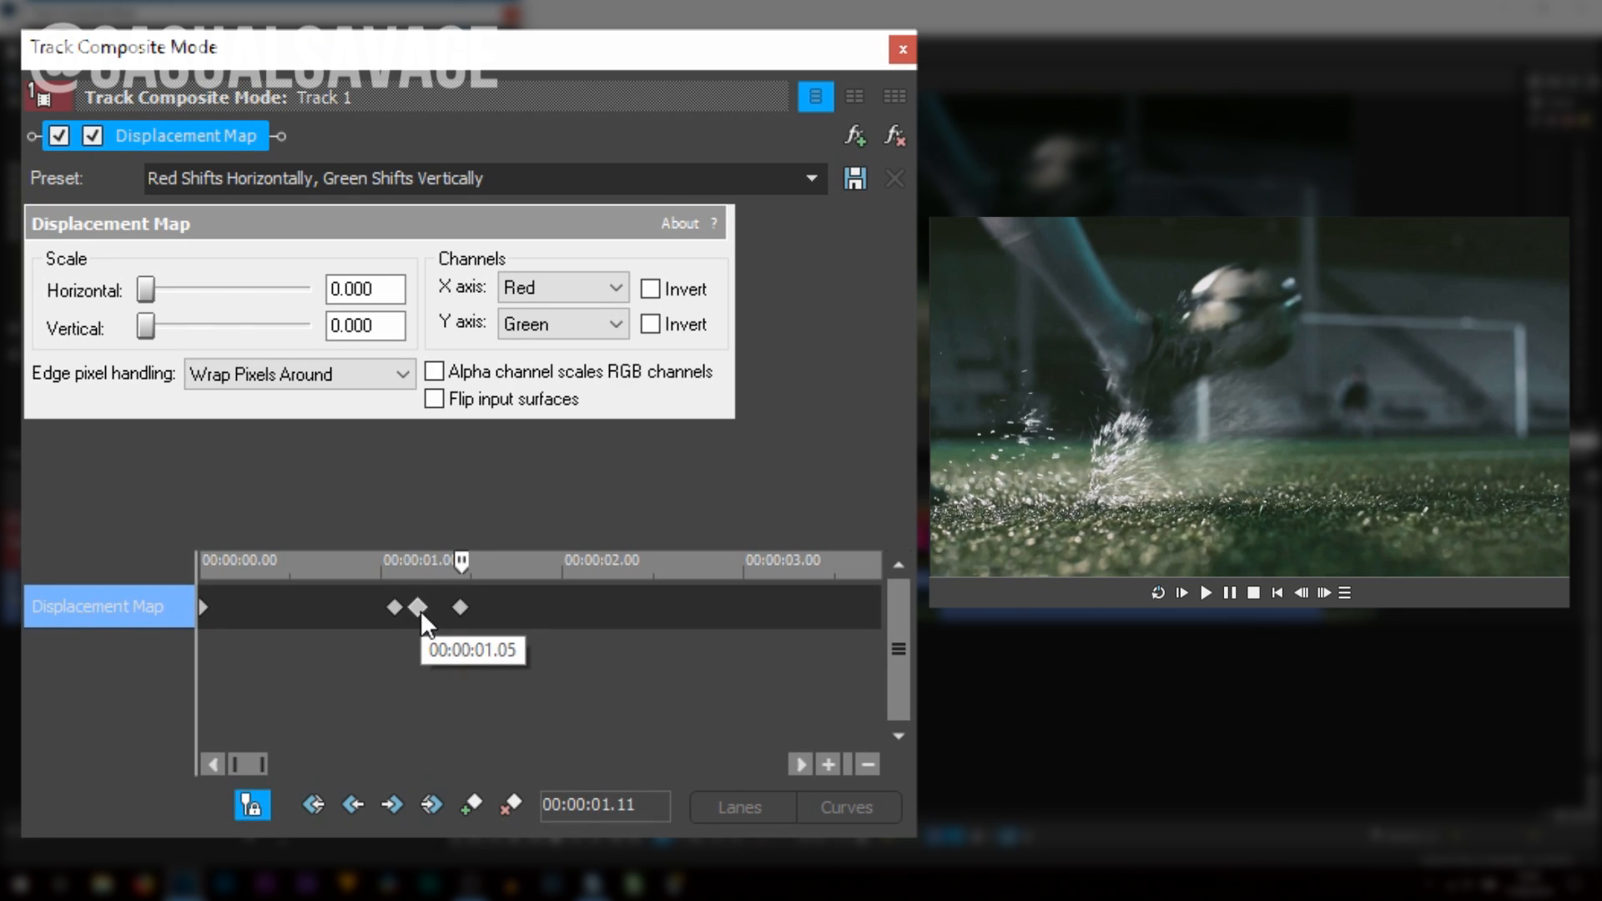
- Set the 00:00:01.05 keyframe's horizontal scale to 0.139 and vertical scale to 0.046, check the neighbouring keyframes, and close the composite settings
click(420, 608)
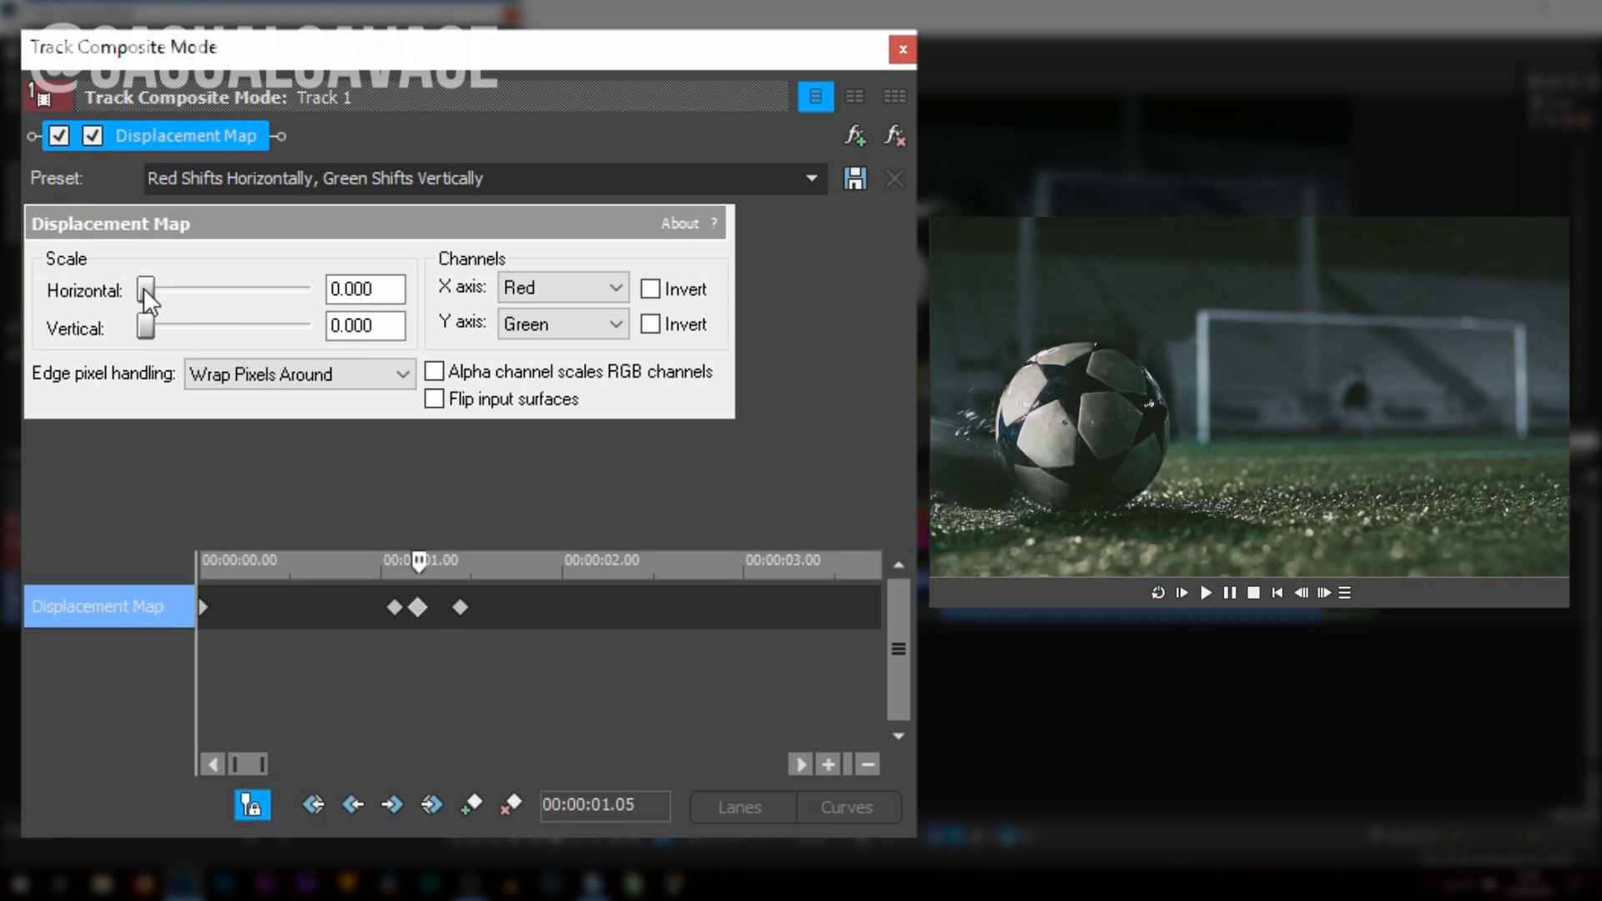
mouse_move(143, 287)
mouse_down()
mouse_move(172, 286)
mouse_move(147, 333)
mouse_move(164, 297)
mouse_move(177, 310)
mouse_move(168, 298)
mouse_up()
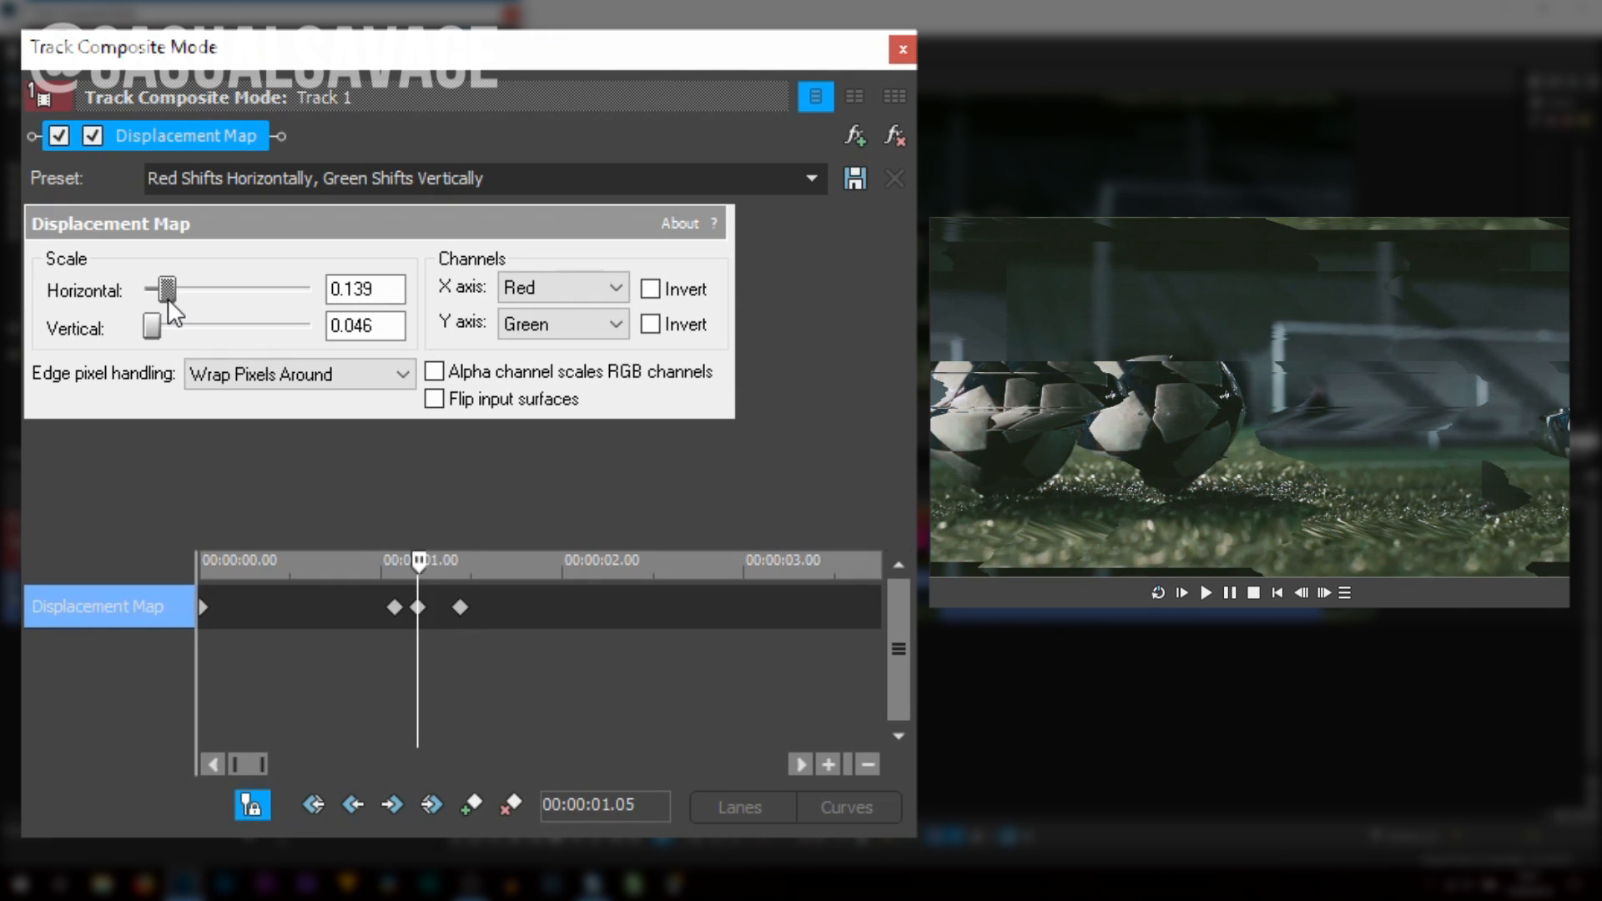
click(393, 605)
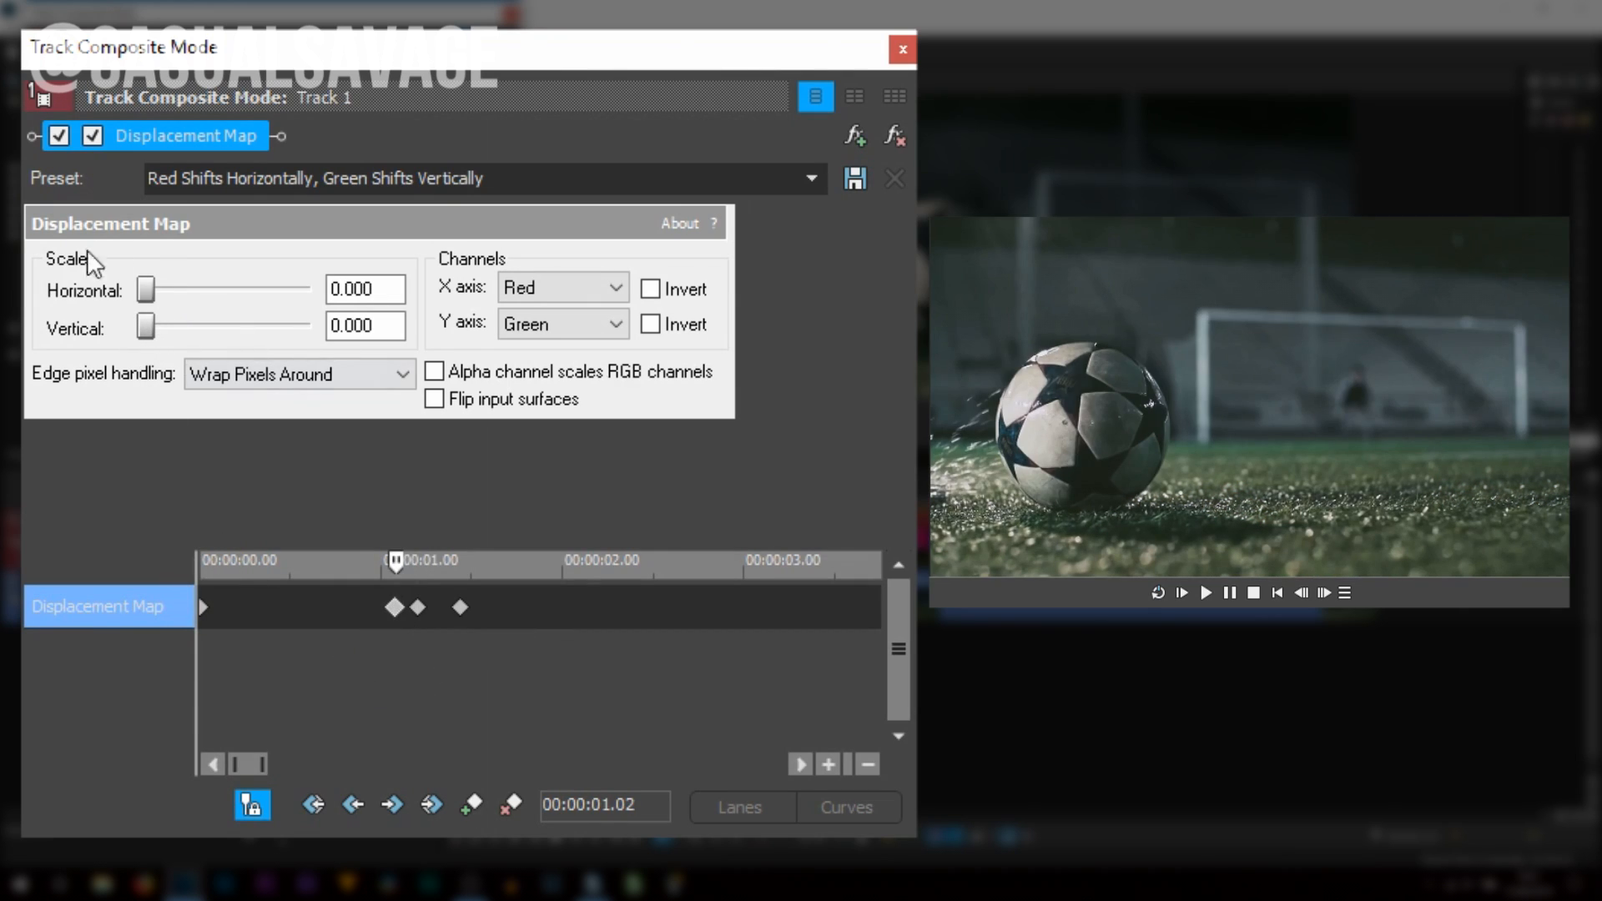
click(415, 606)
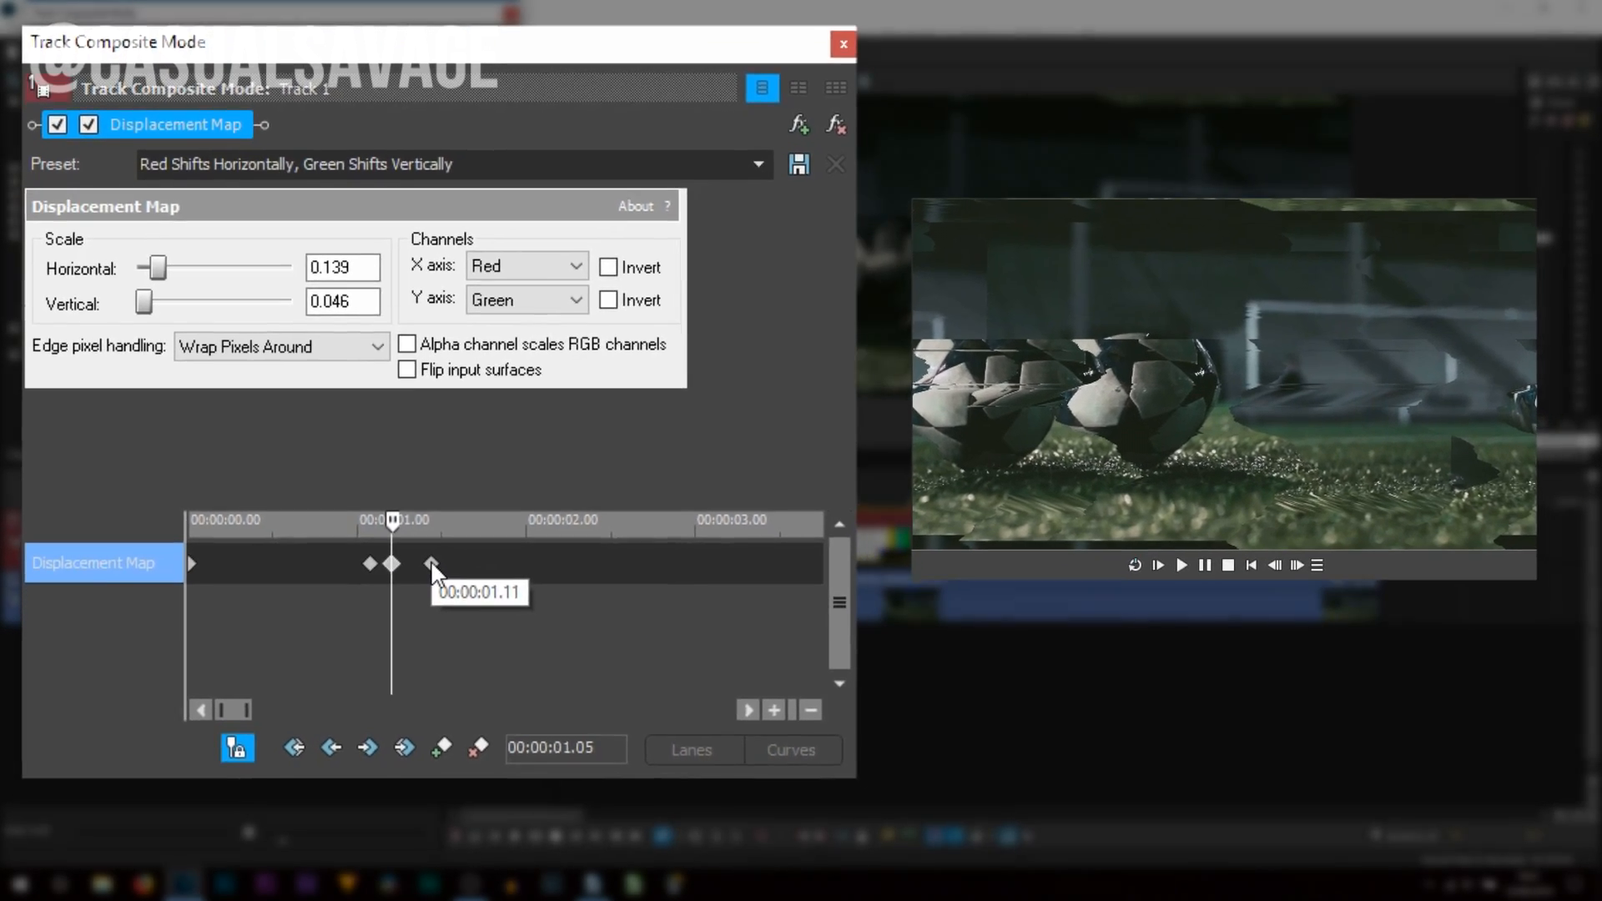
click(460, 607)
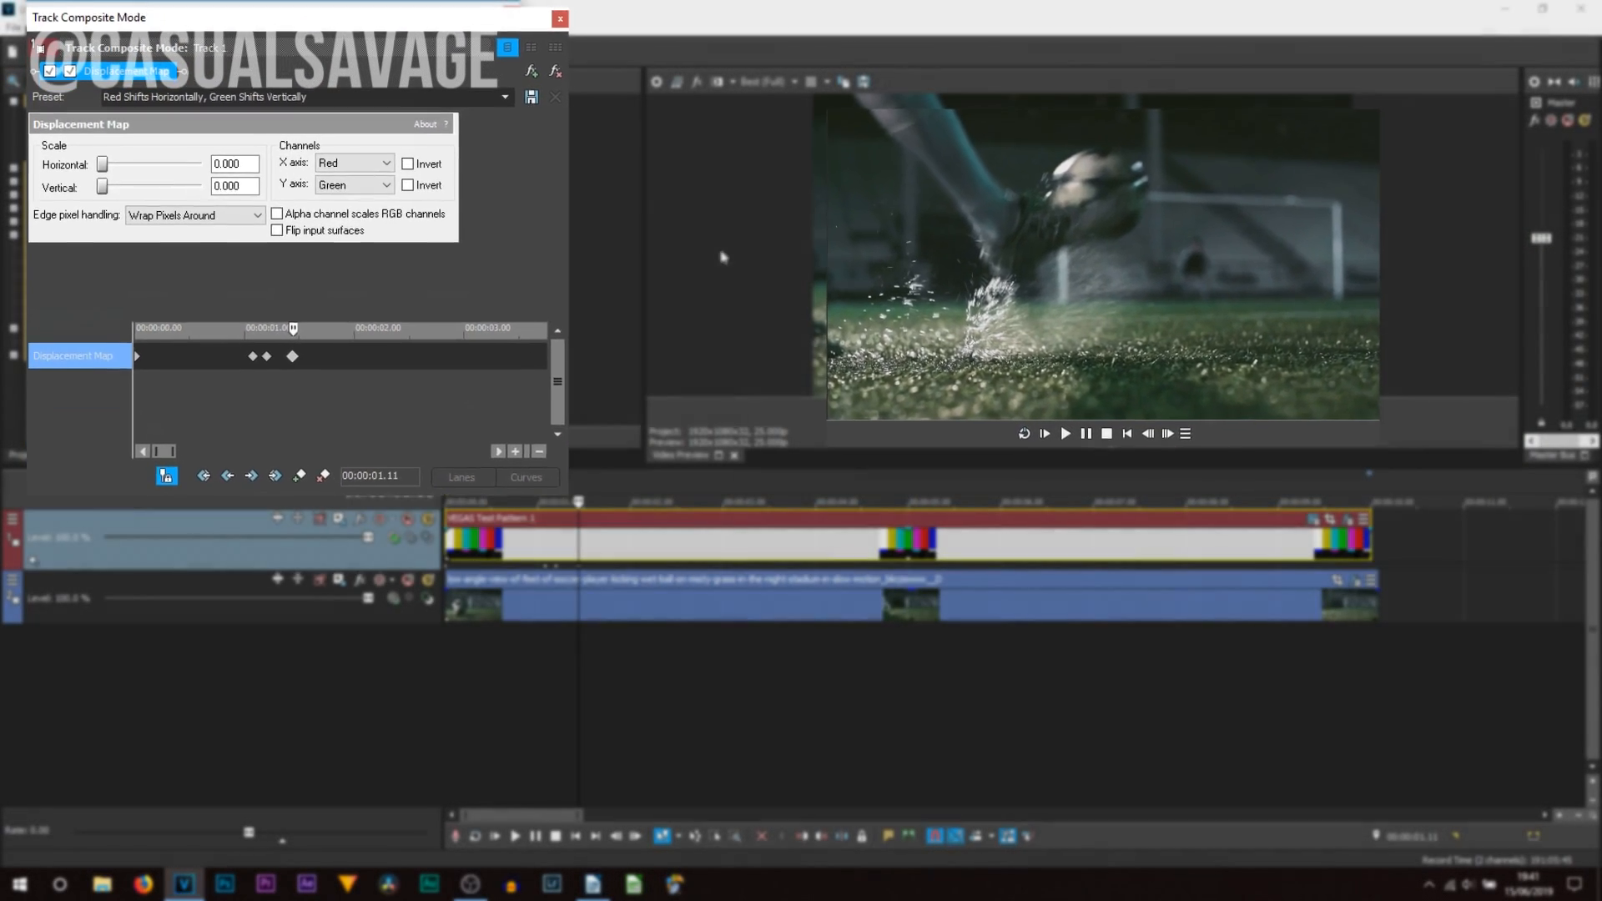
click(650, 27)
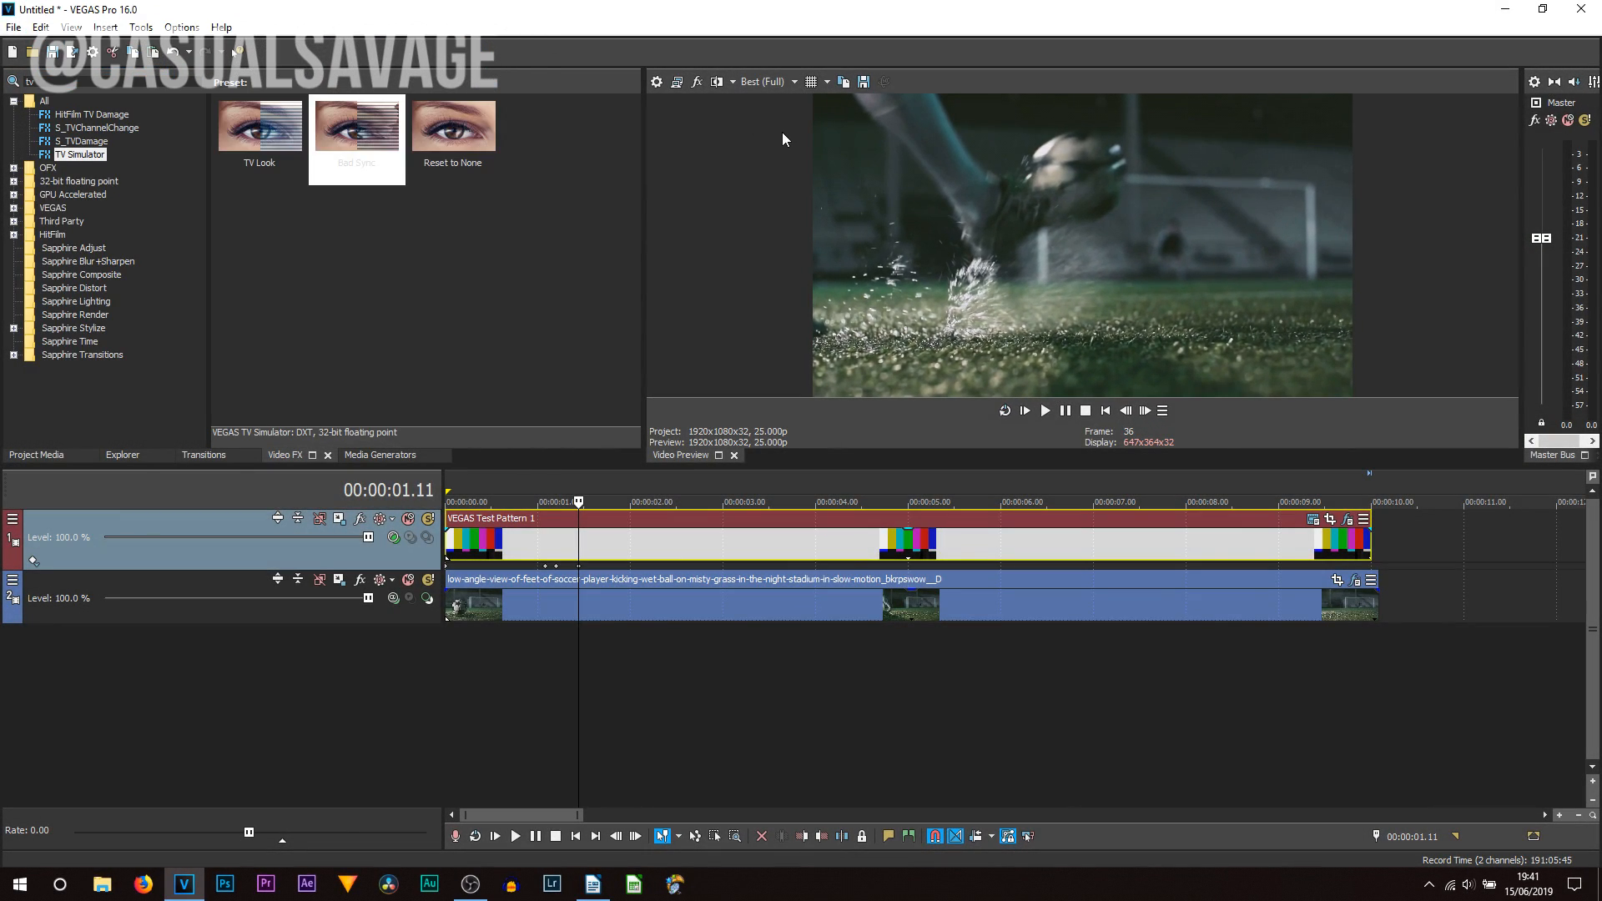
- Lower the video preview quality to Preview (Auto)
click(773, 82)
mouse_move(780, 120)
click(870, 117)
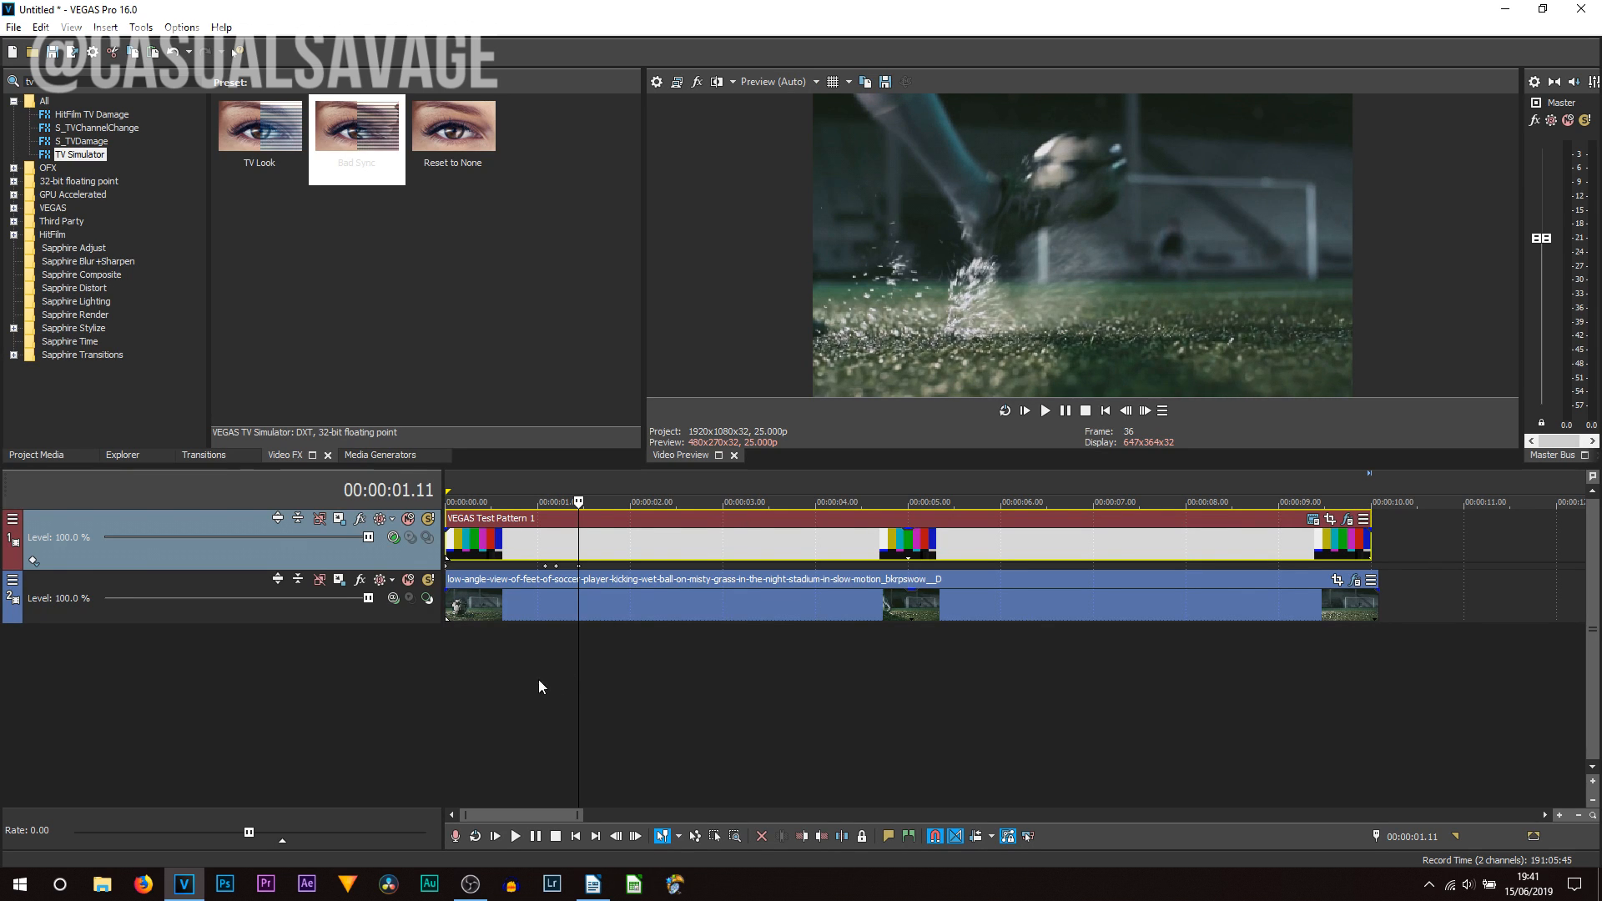
- Play back the glitch from 00:00:00.15 and return the playhead to the distorted frame at 00:00:01.05 on the test pattern
click(500, 673)
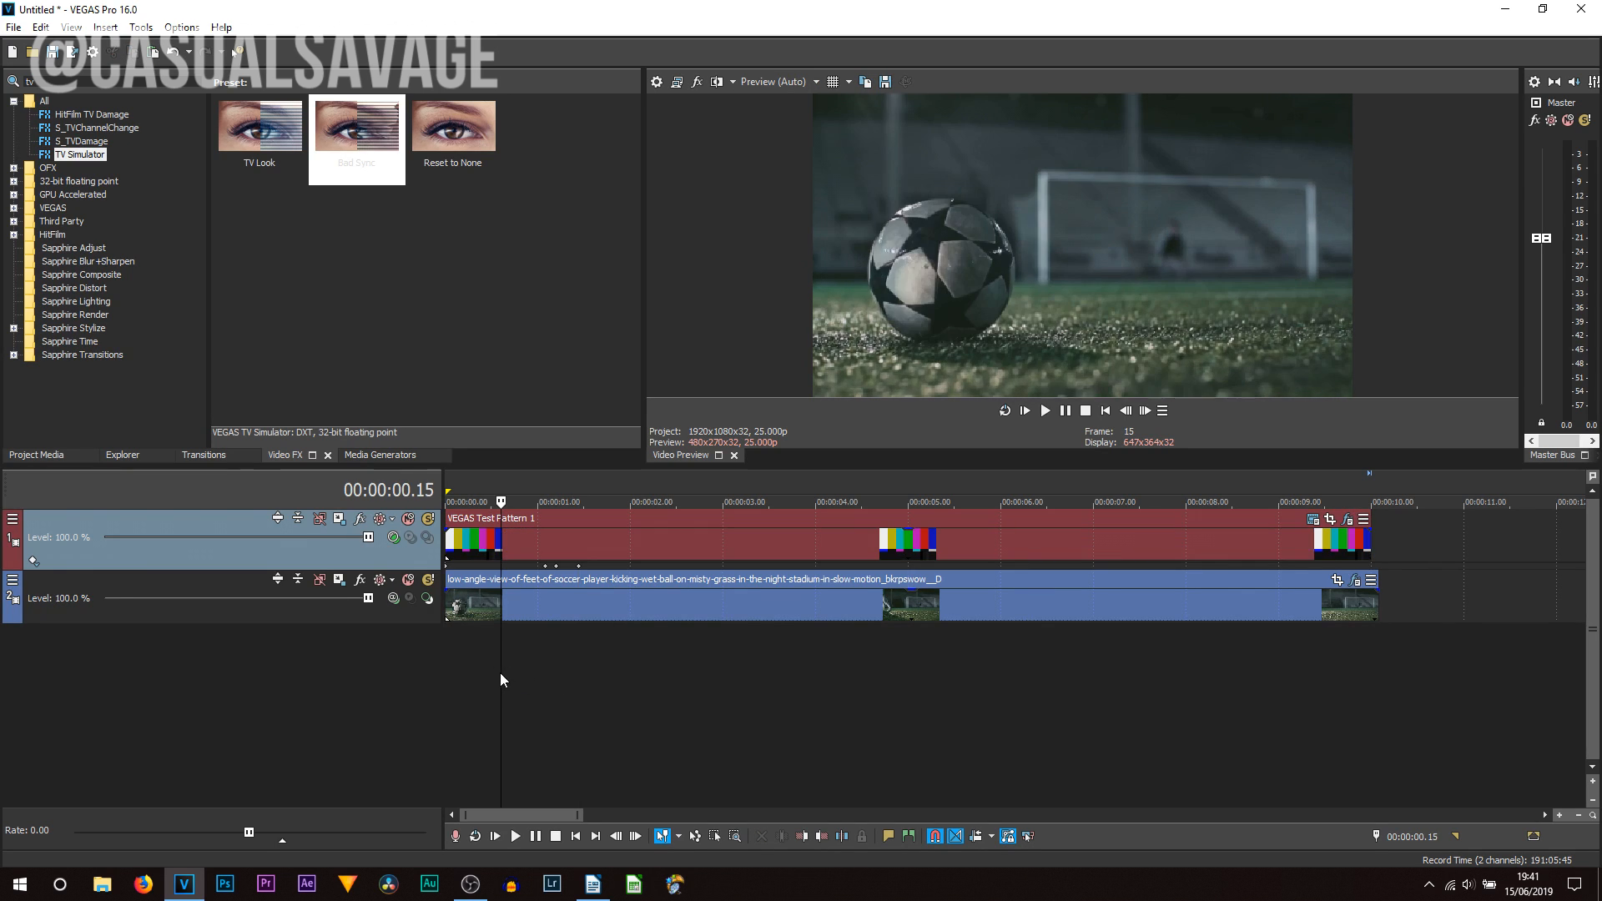
click(1071, 413)
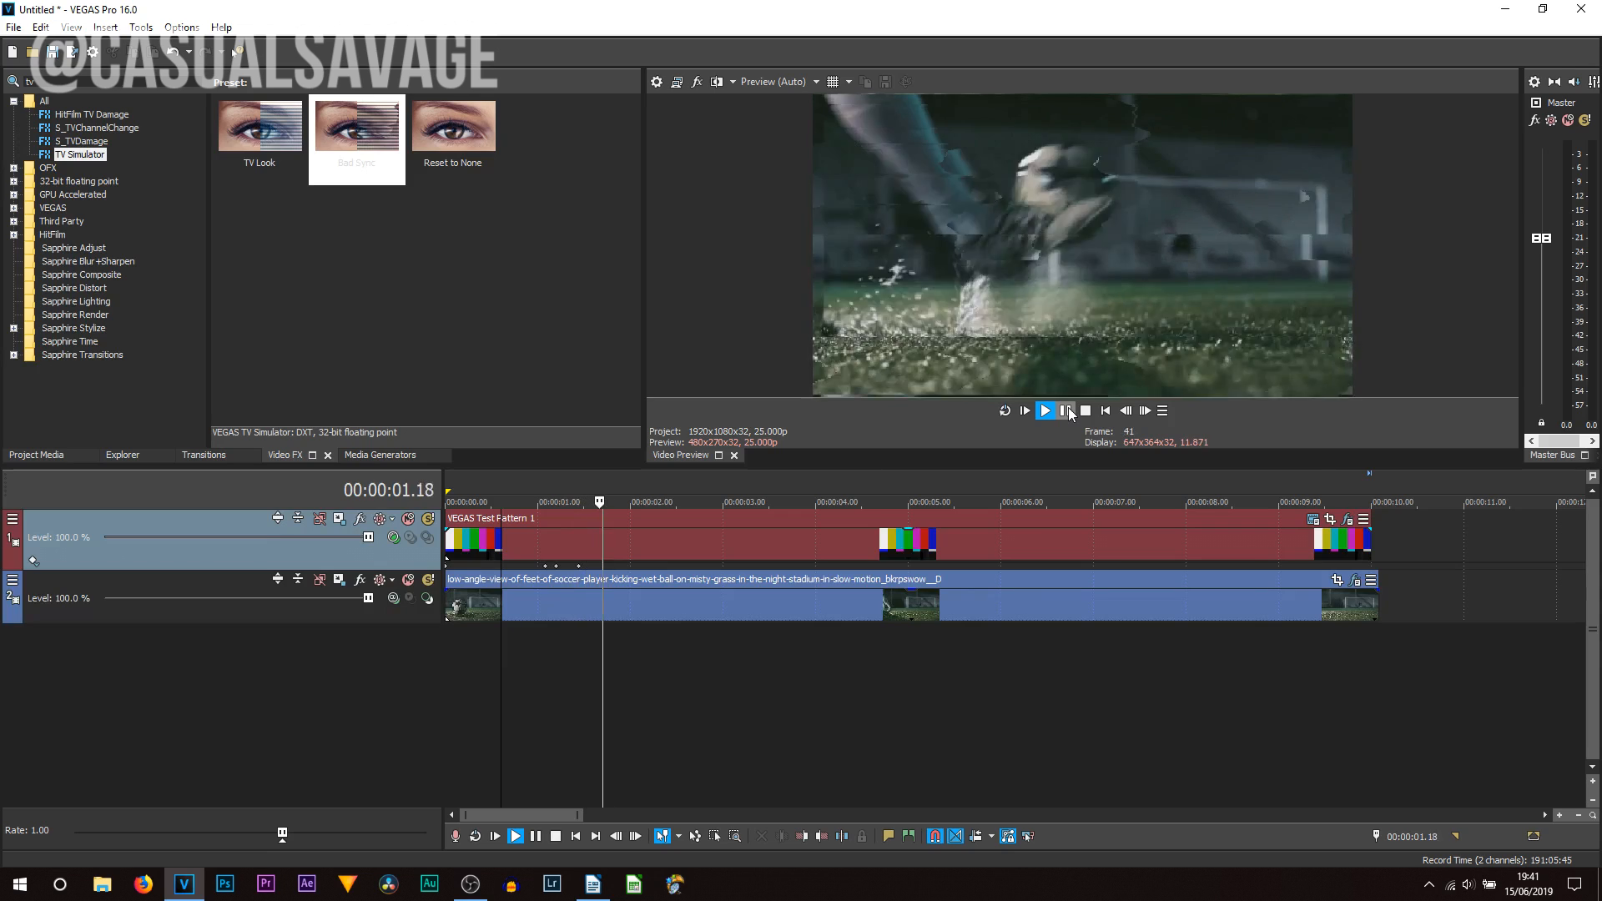
click(1070, 412)
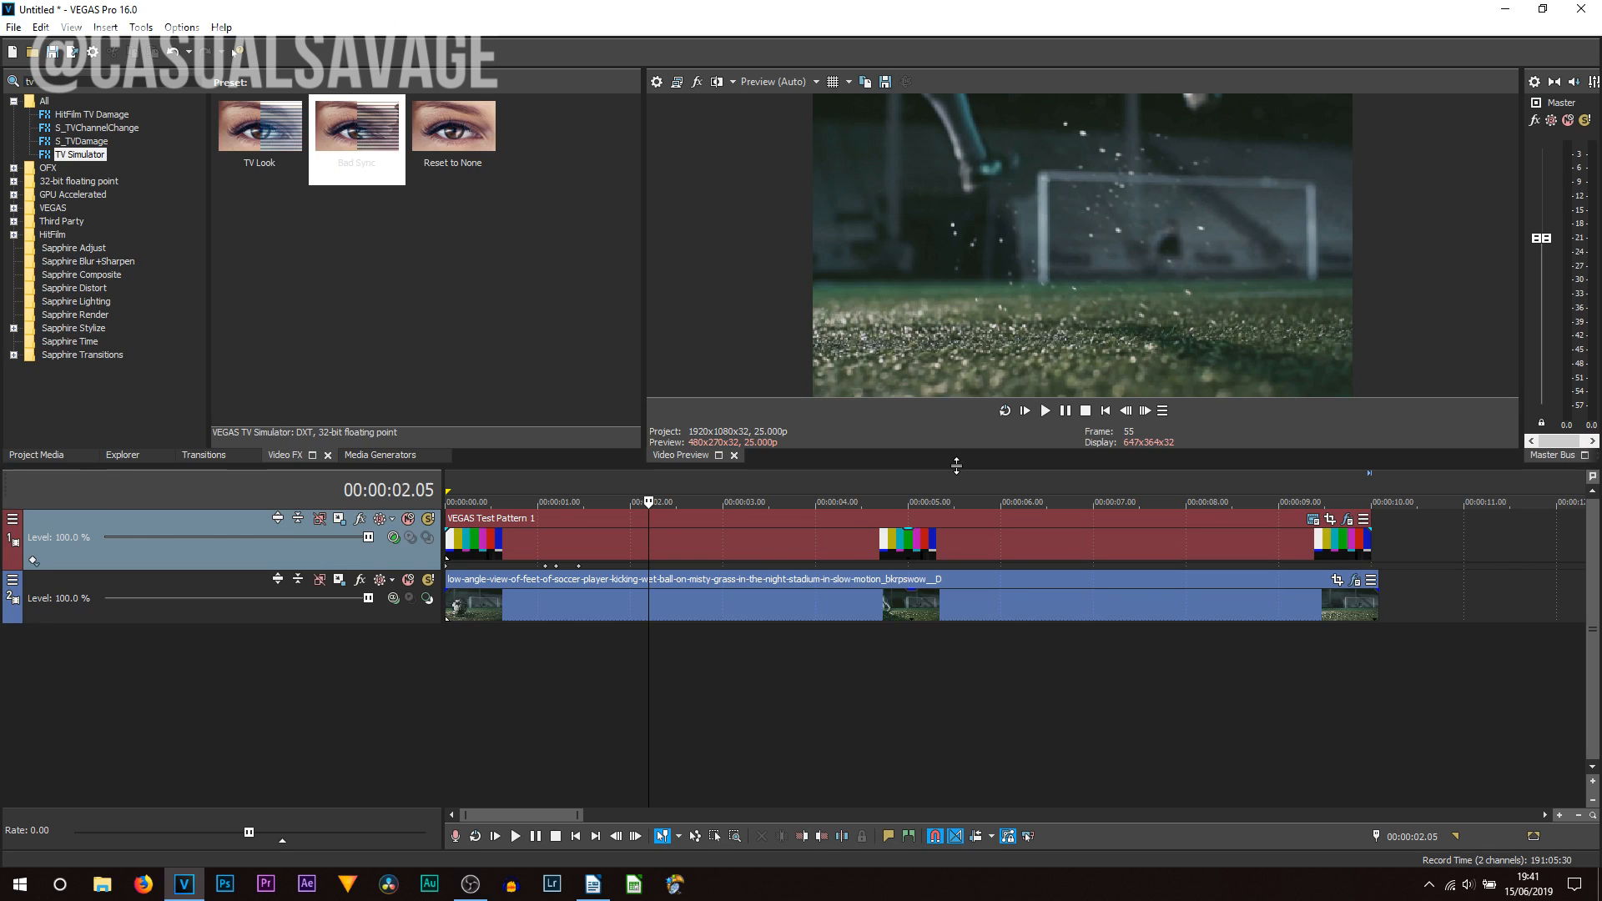
click(545, 542)
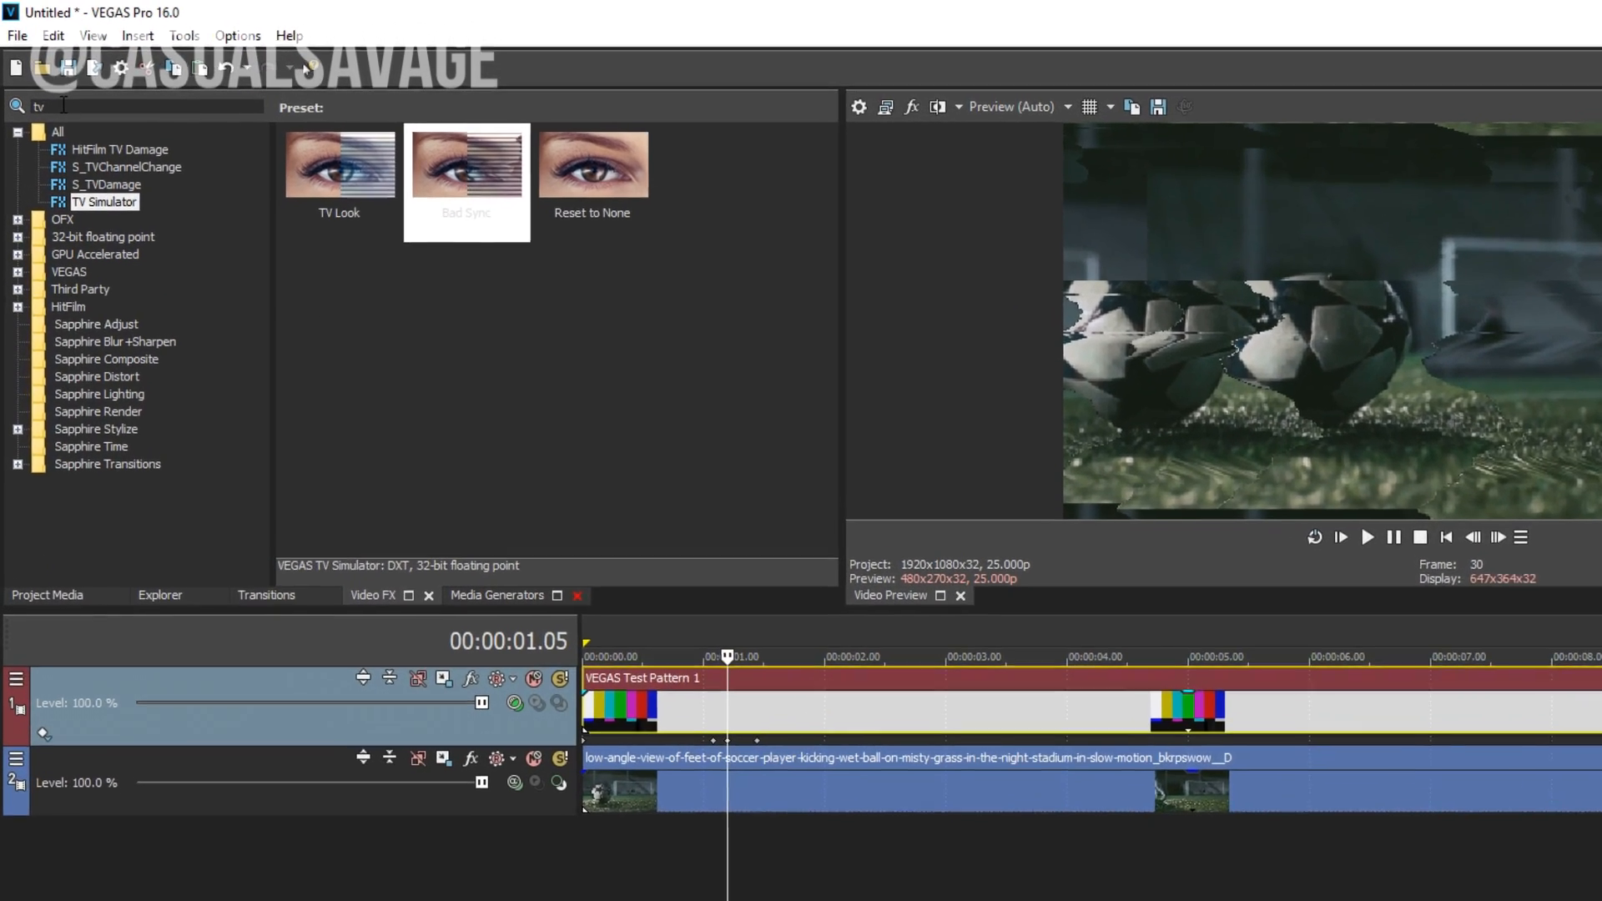
- Search the video effects for "3d" and apply the default Stereoscopic 3D Adjust preset to the soccer clip
drag(40, 82, 2, 60)
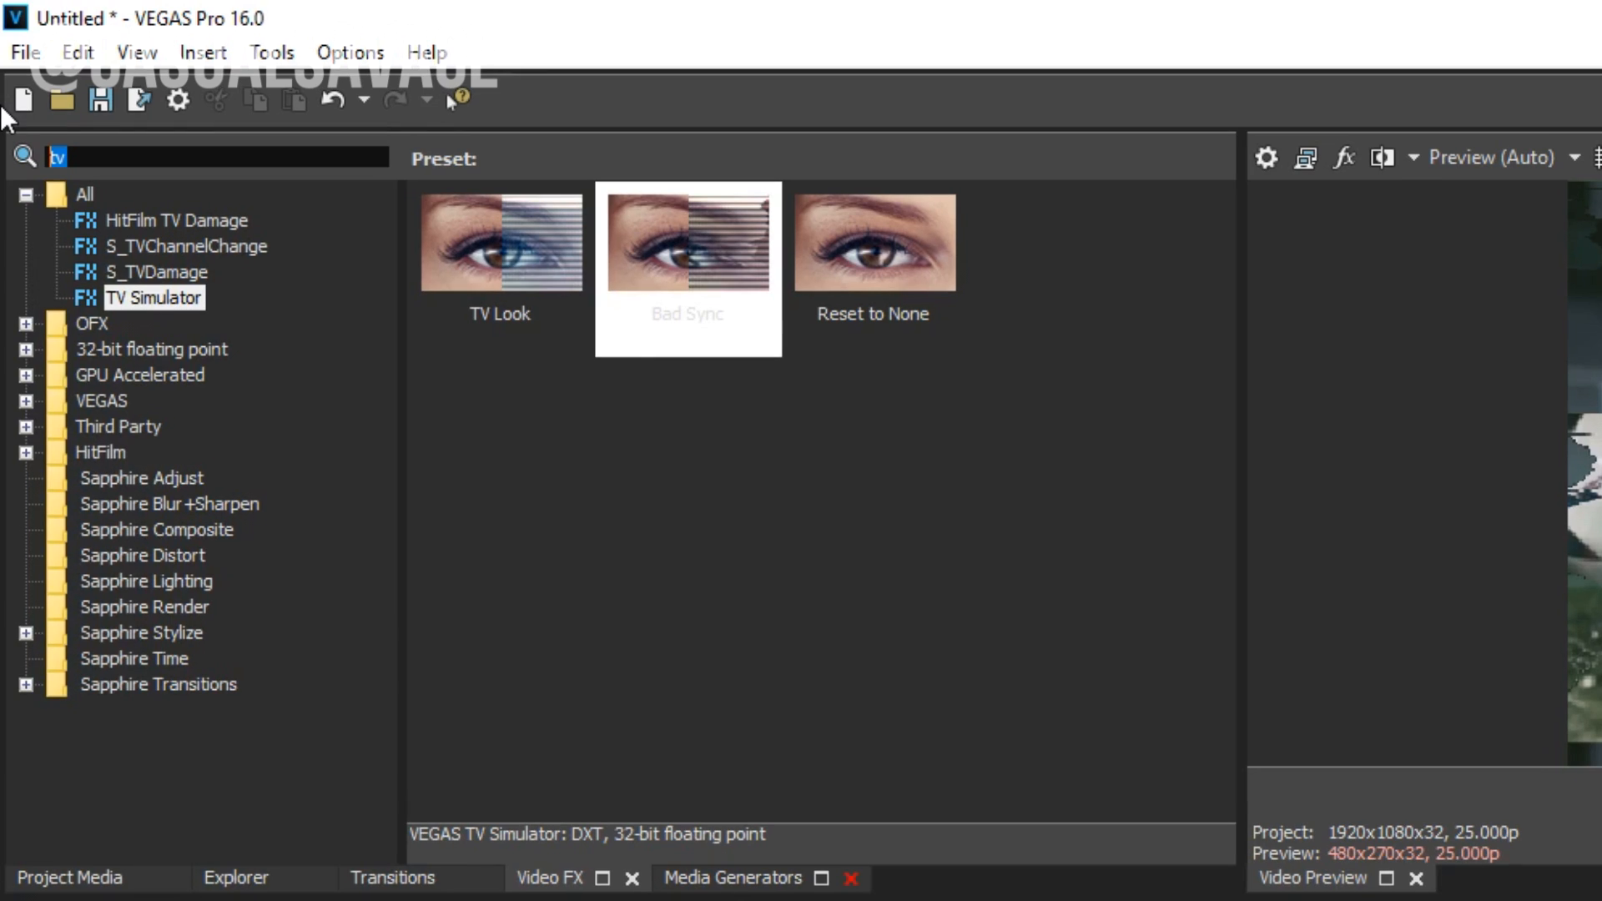
text(3d)
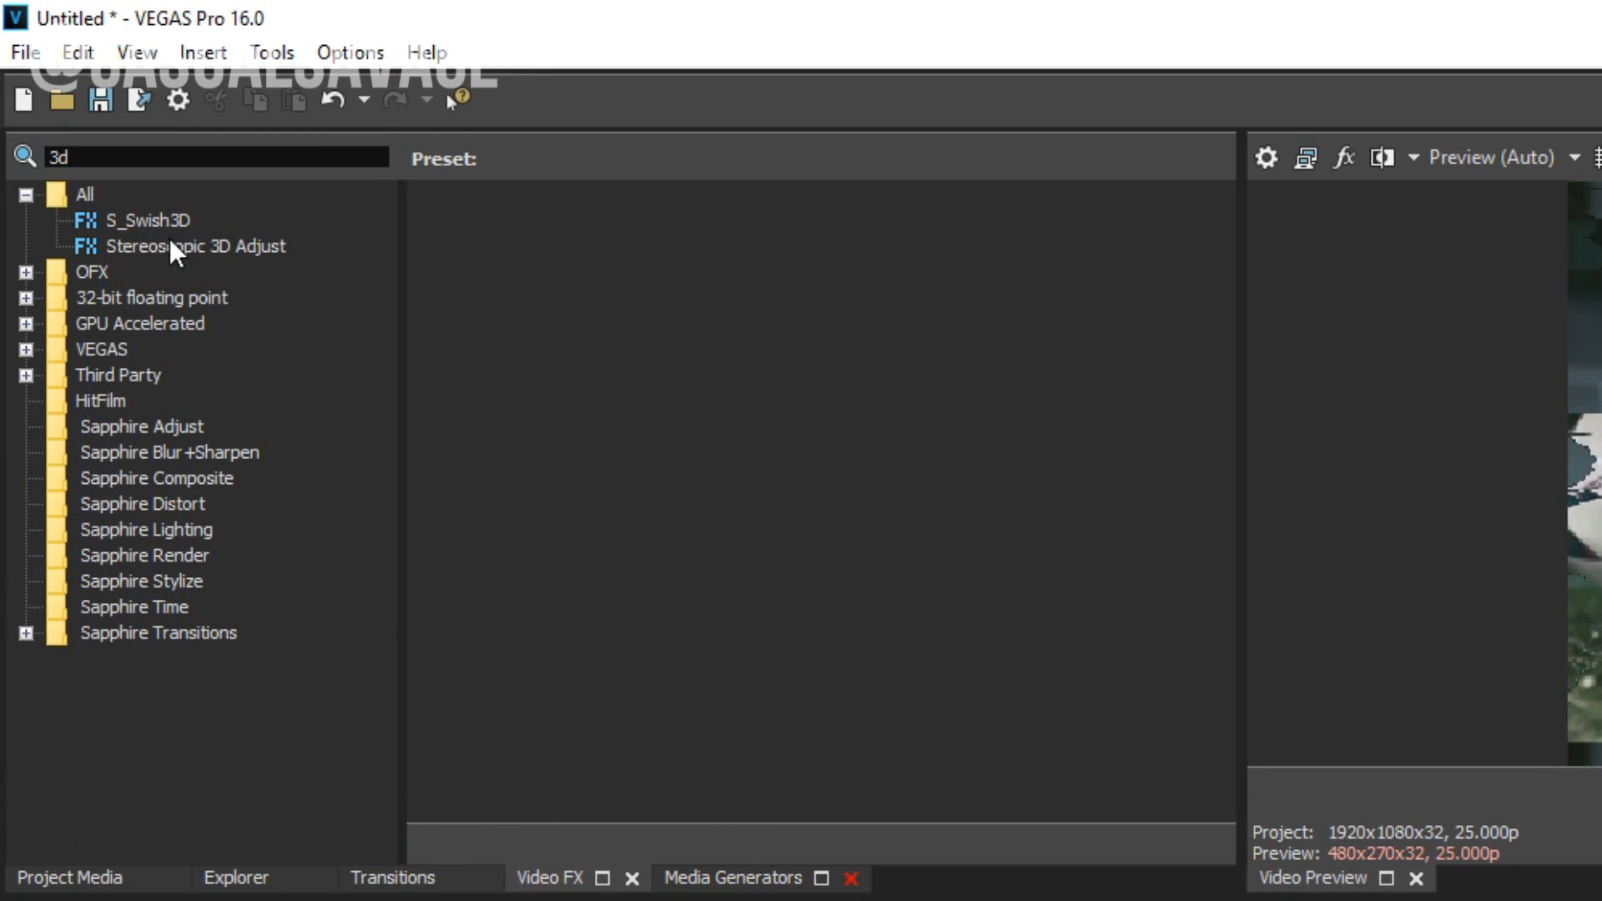
click(132, 245)
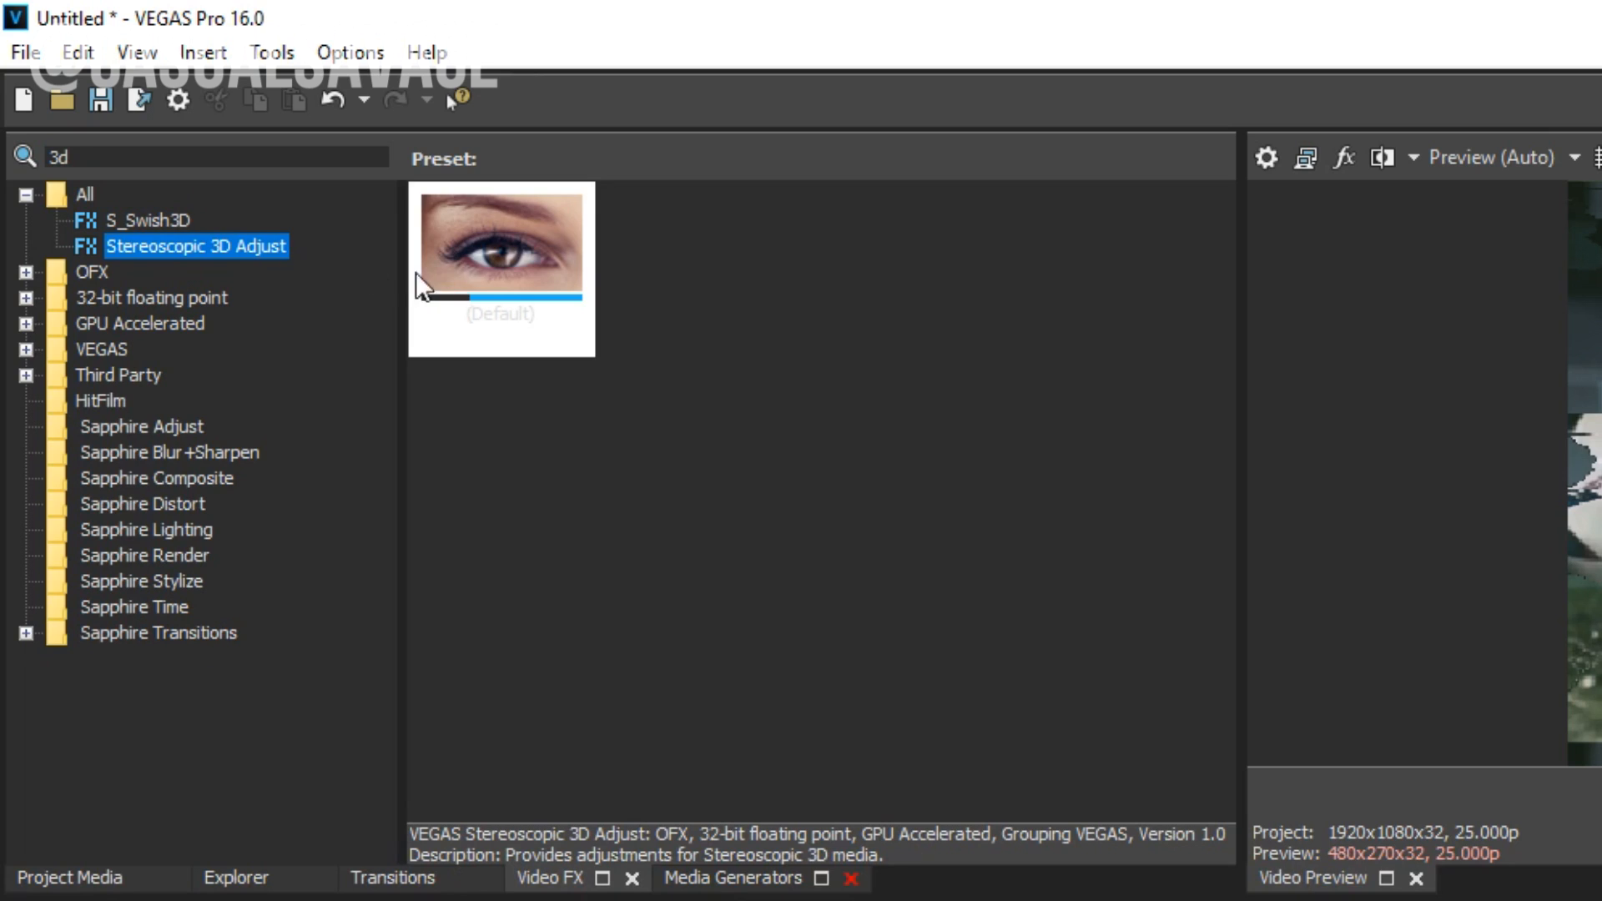
drag(514, 243, 613, 602)
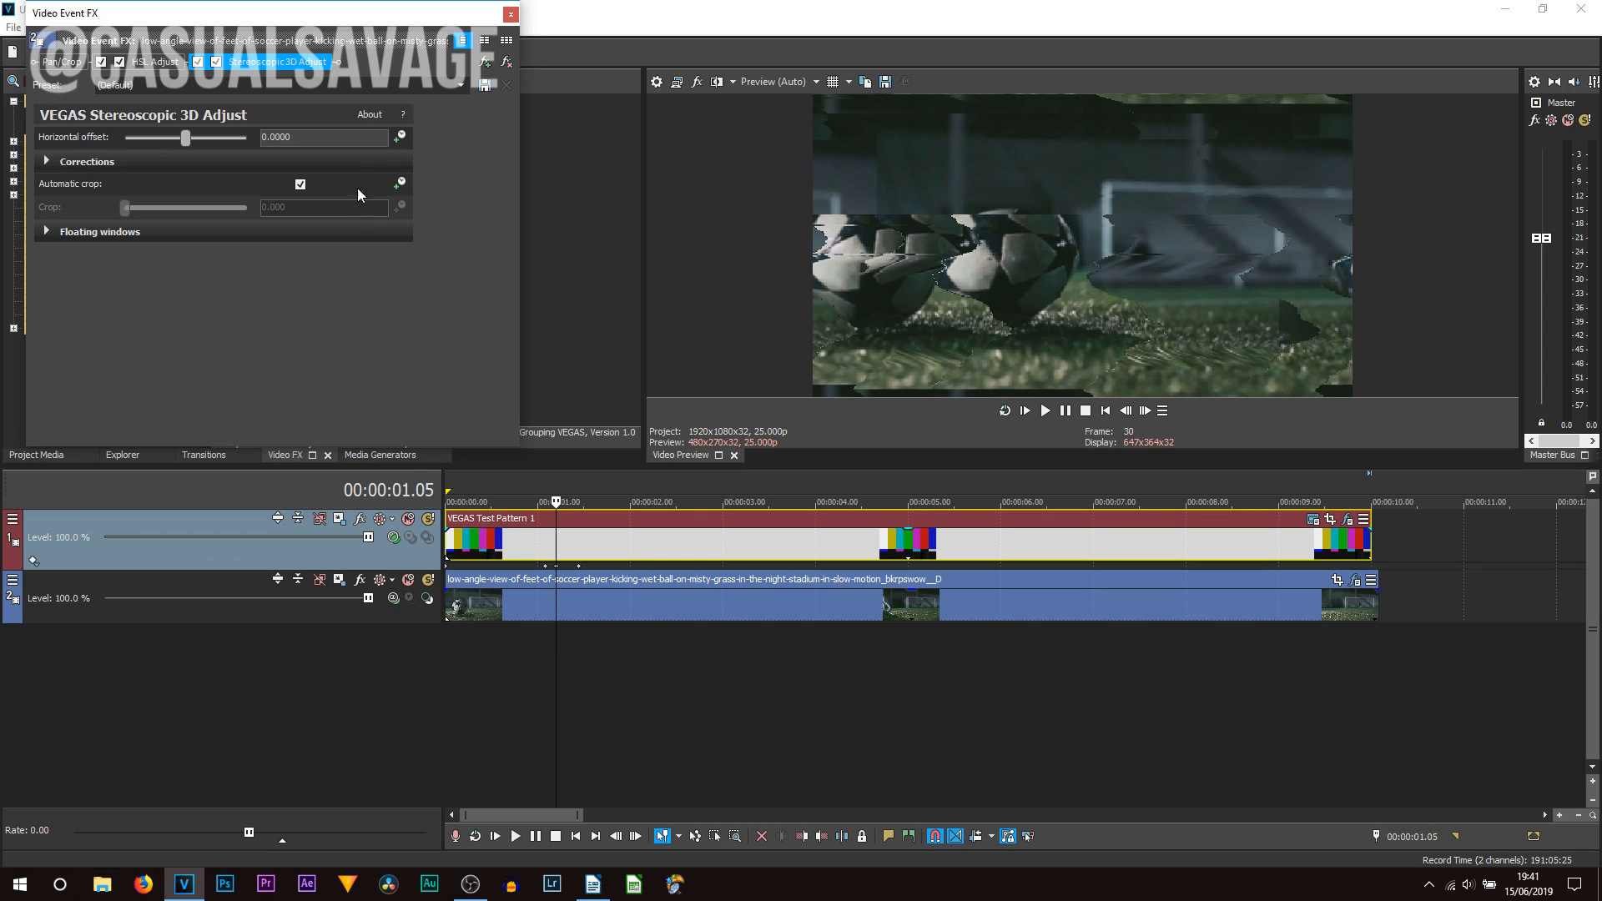
- Animate the Stereoscopic 3D Adjust horizontal offset, adding keyframes at 00:00:01.02, 00:00:01.05 and 00:00:01.11 to match the displacement map keyframes
click(399, 139)
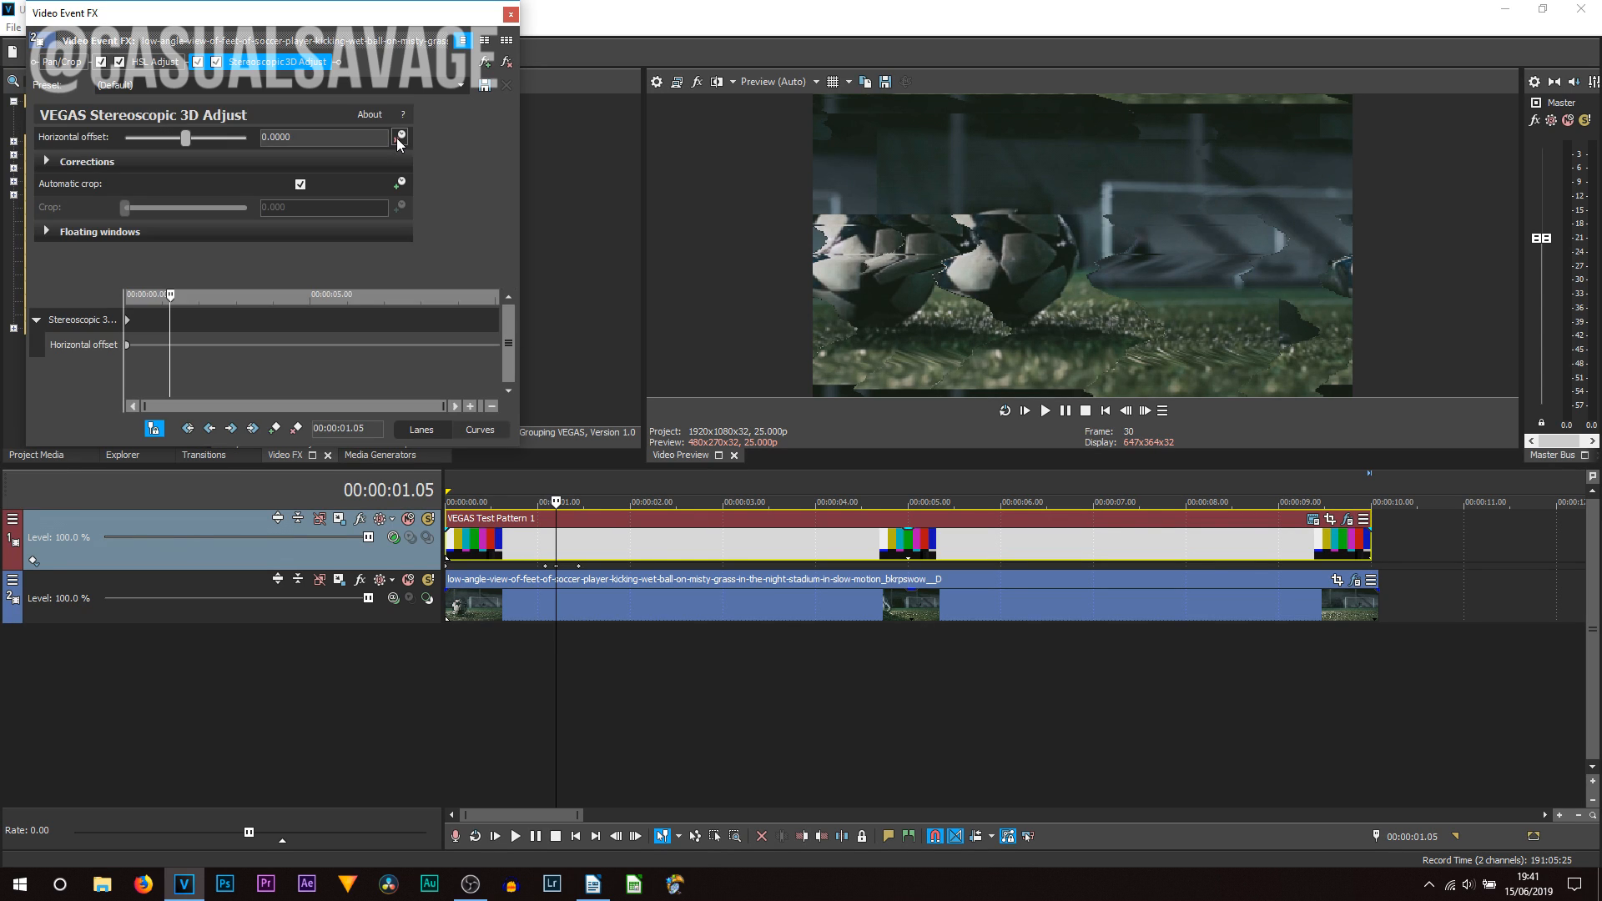
scroll(656, 602, up, 2)
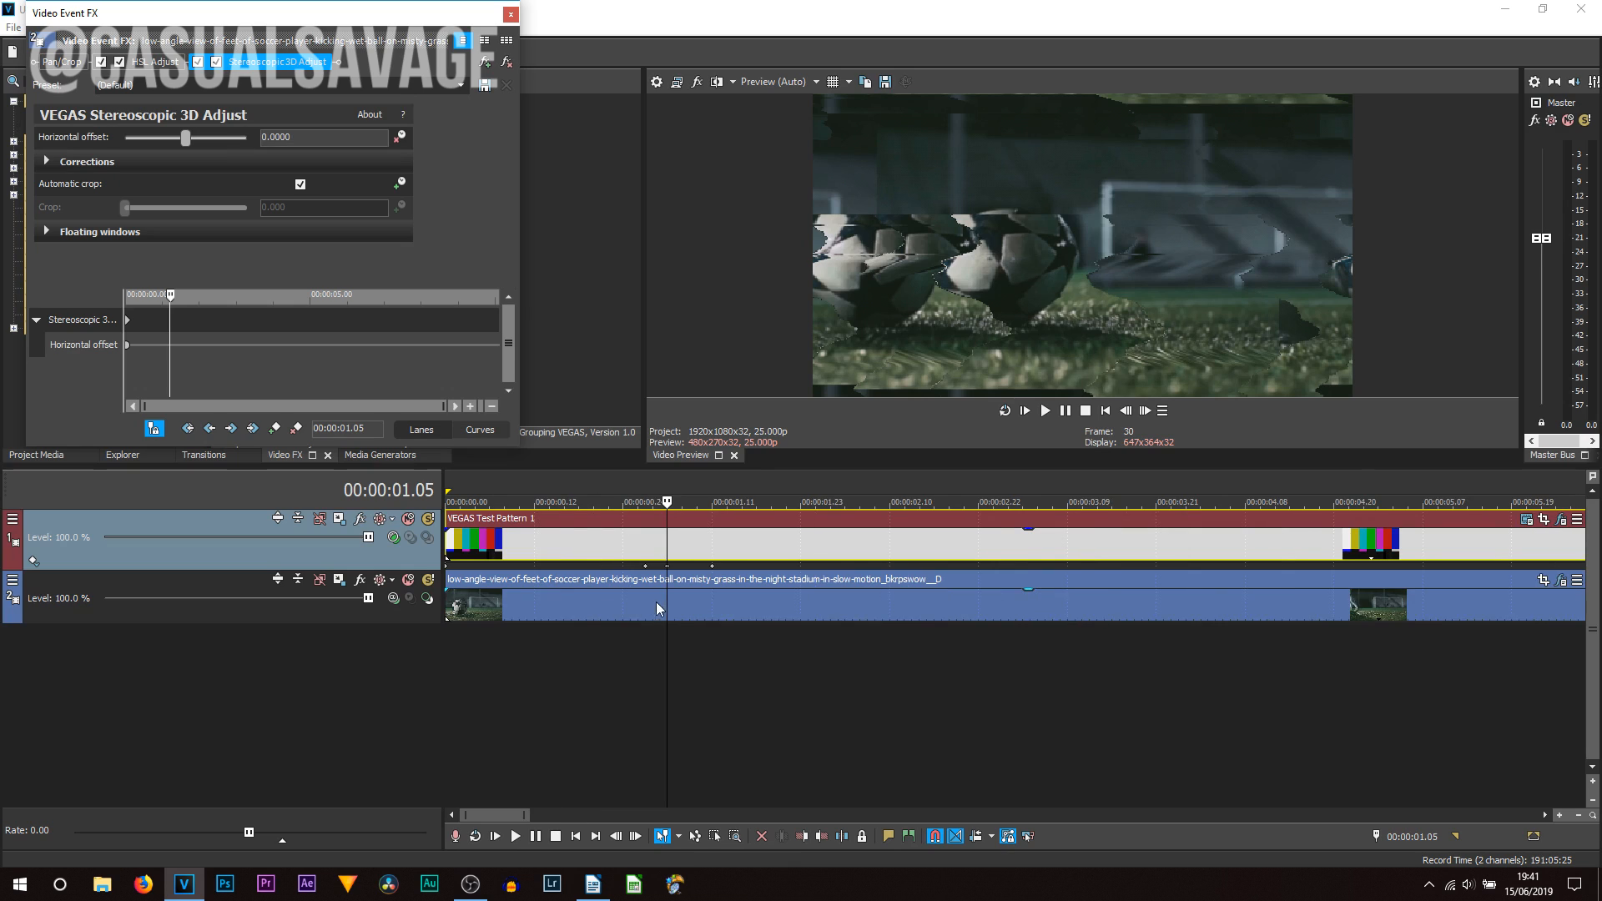
click(646, 576)
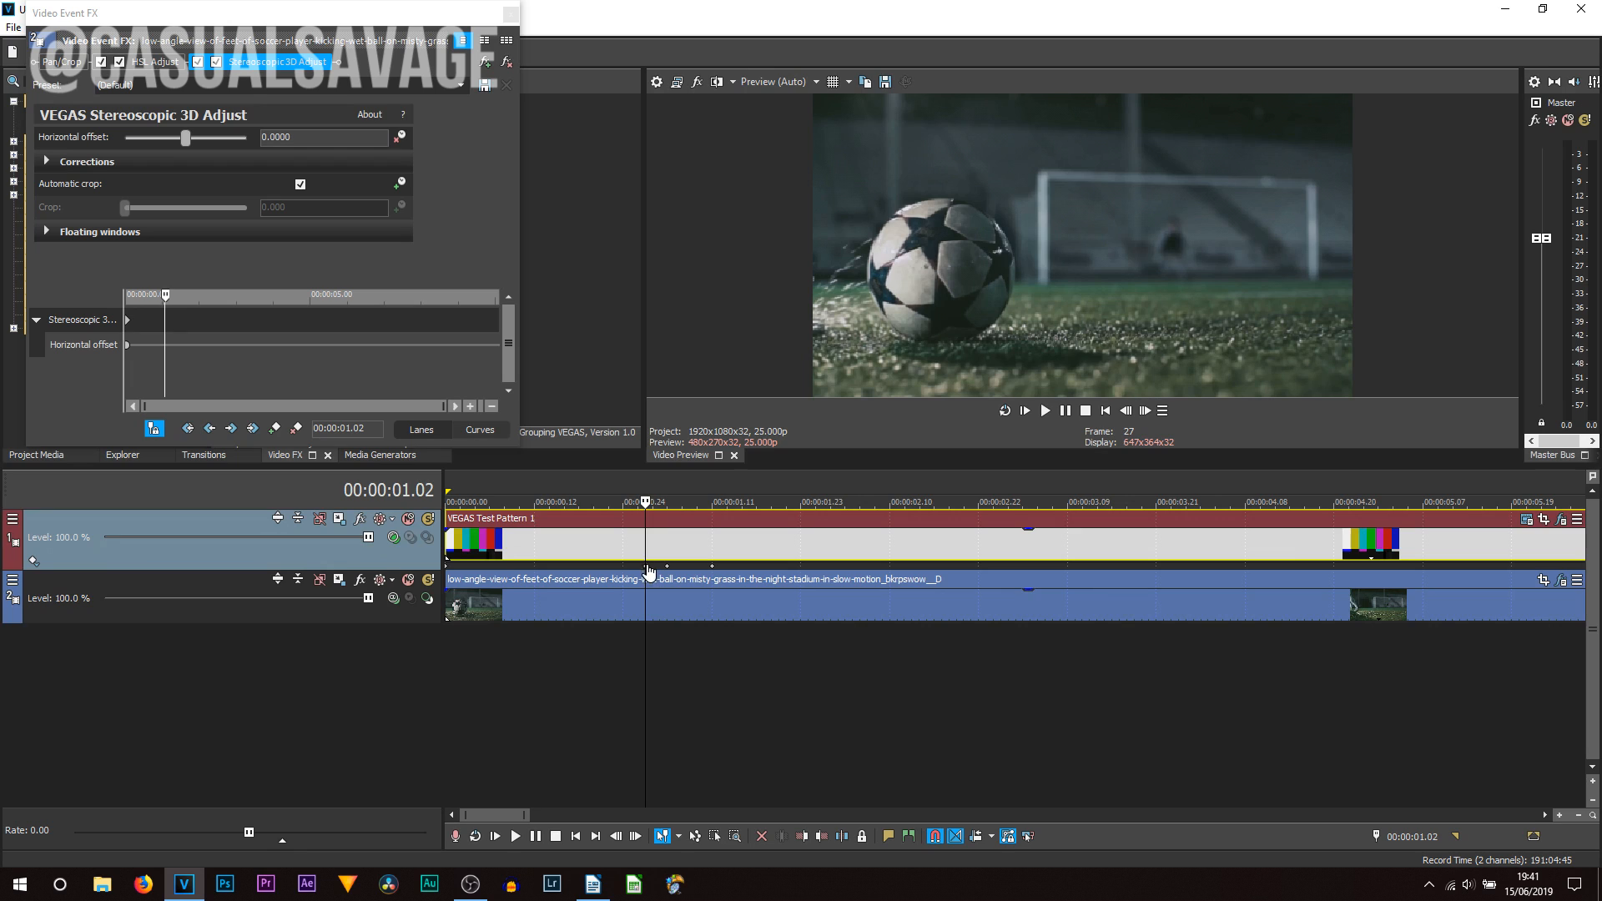
click(274, 429)
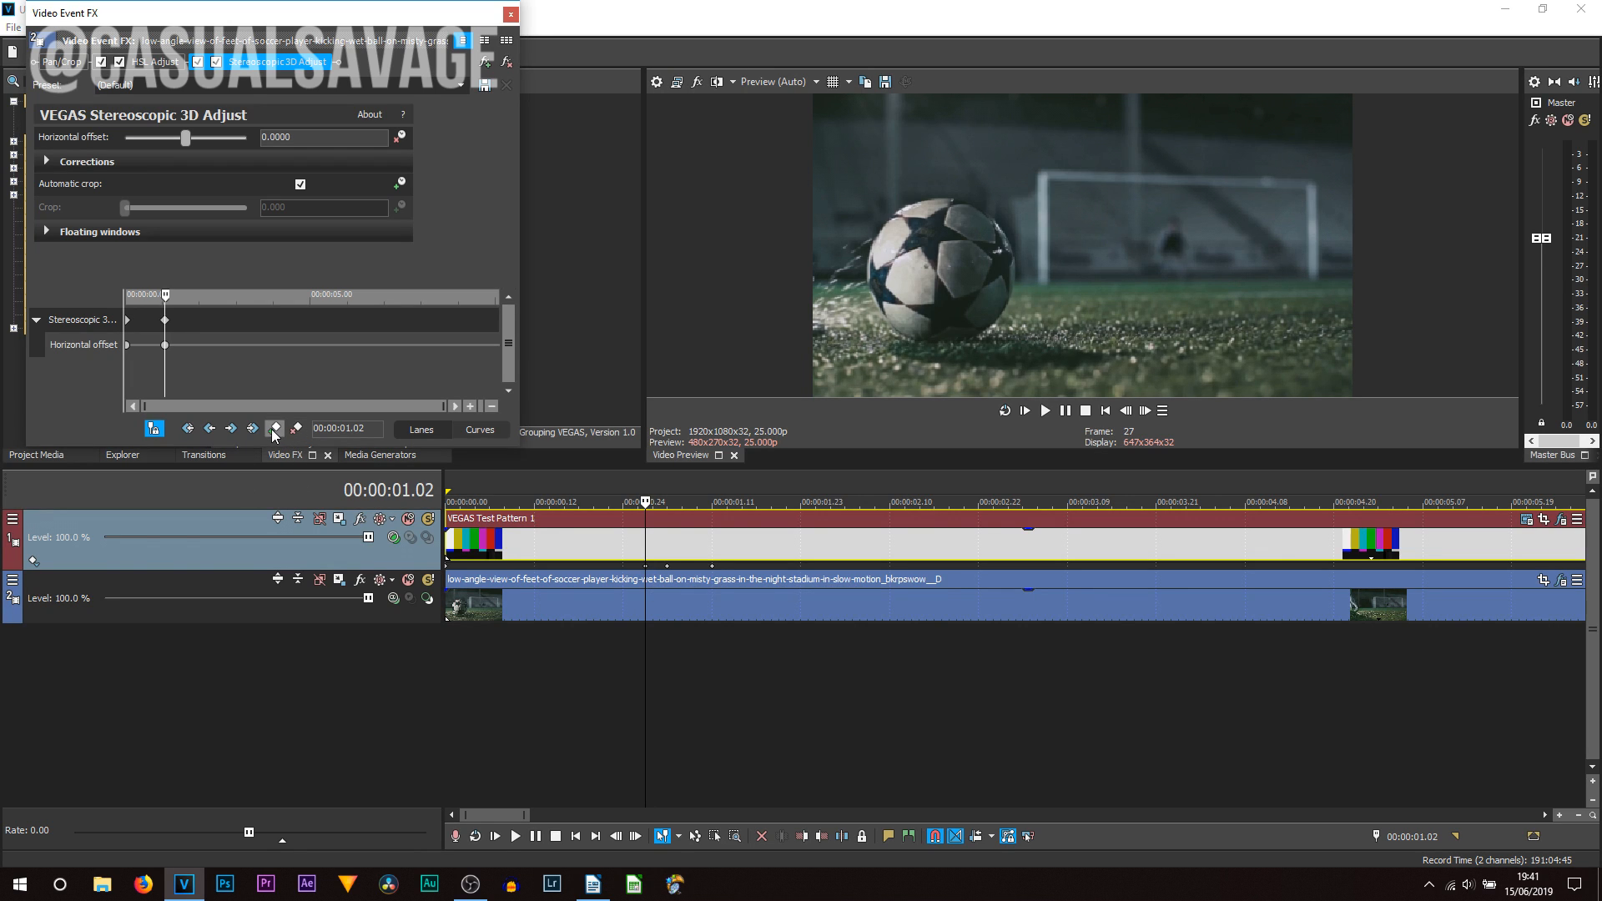
click(668, 574)
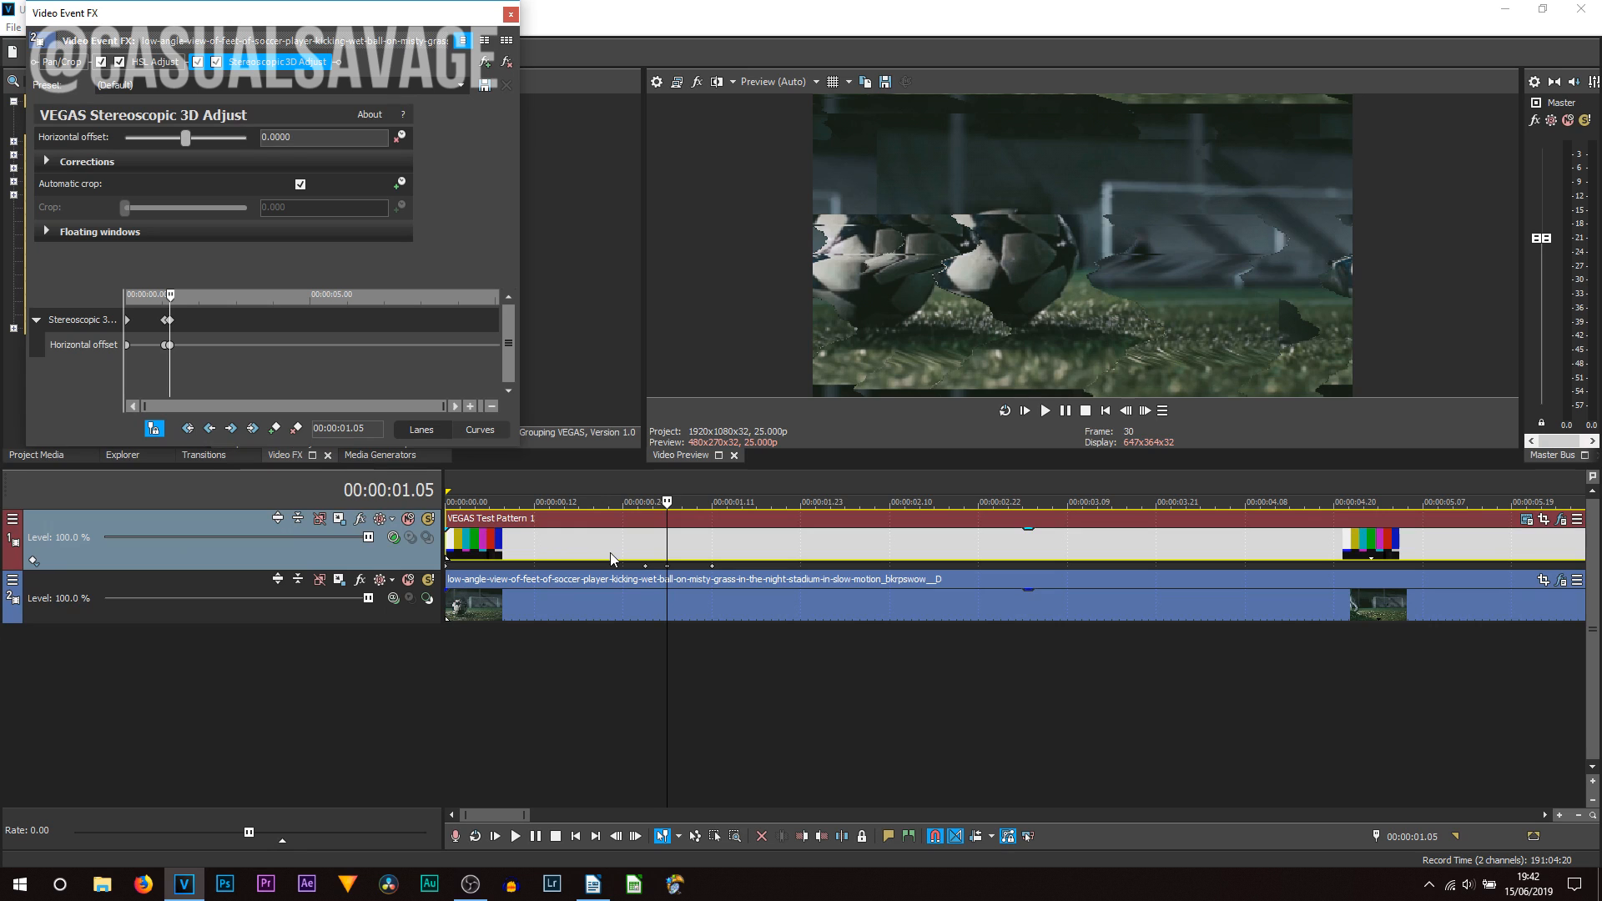
click(712, 573)
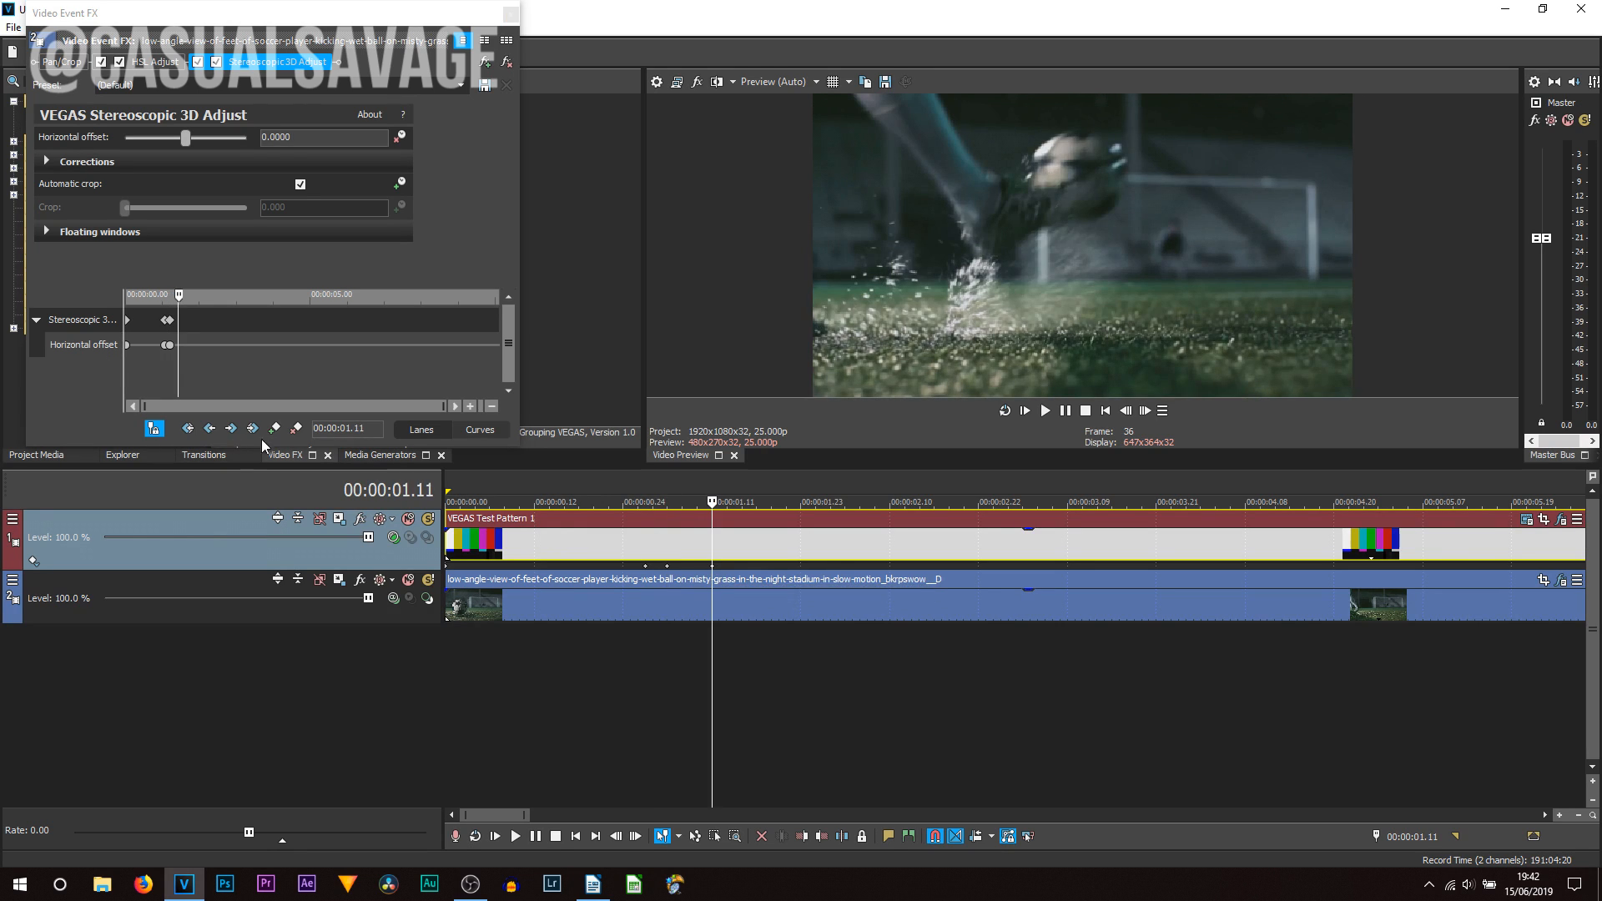
scroll(188, 354, up, 5)
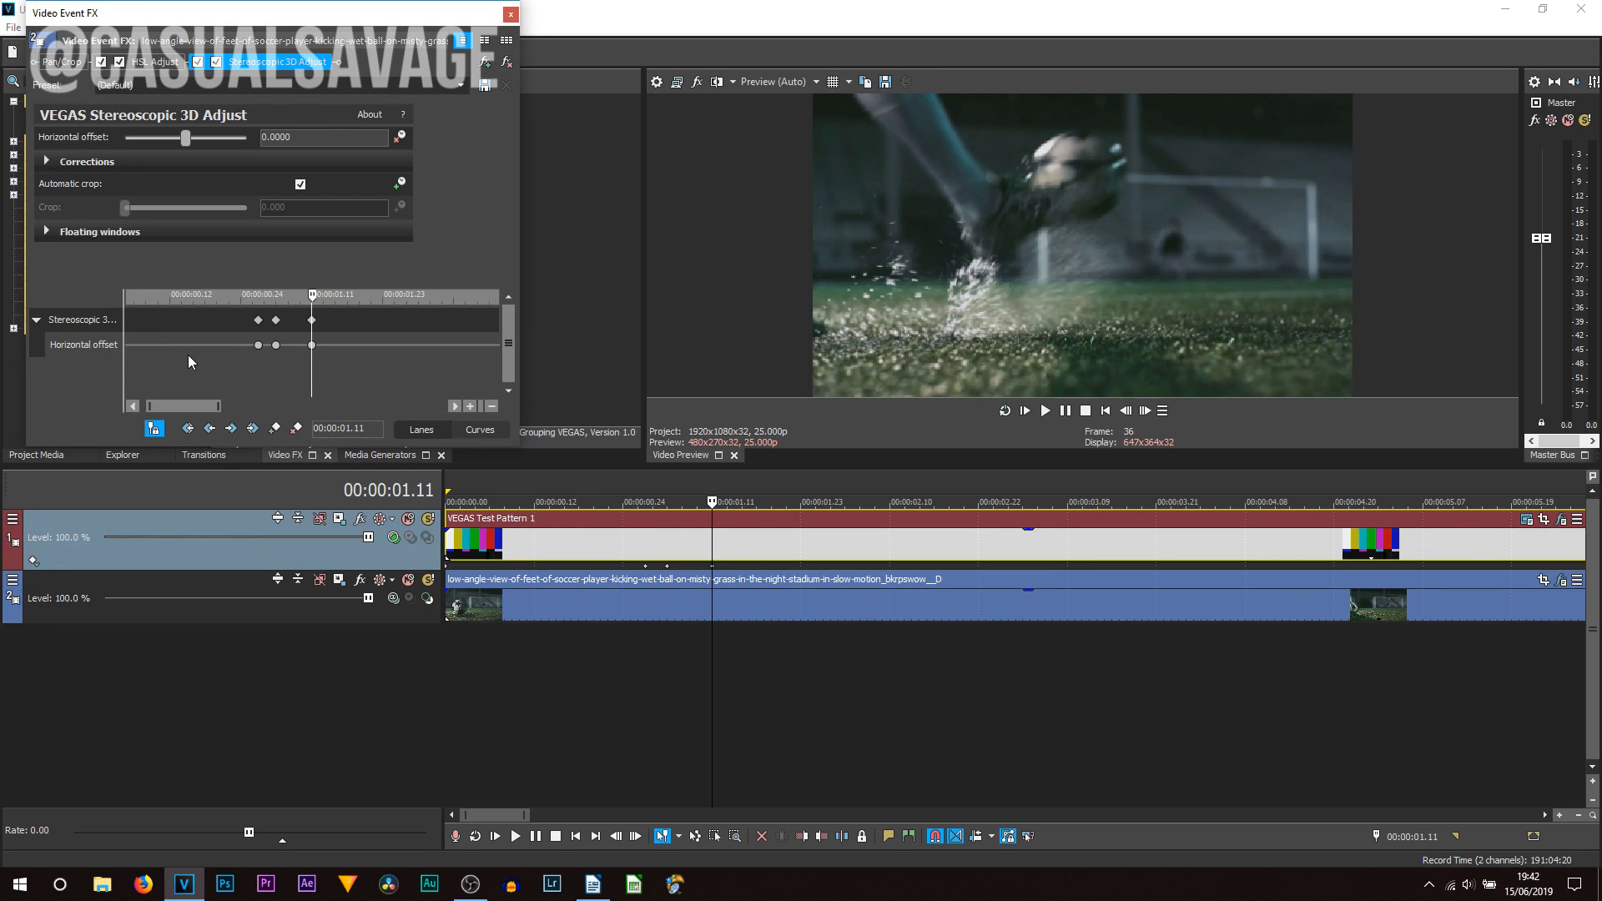
- Set the horizontal offset to 0.0347 at the 00:00:01.05 keyframe and close the effect settings
click(277, 317)
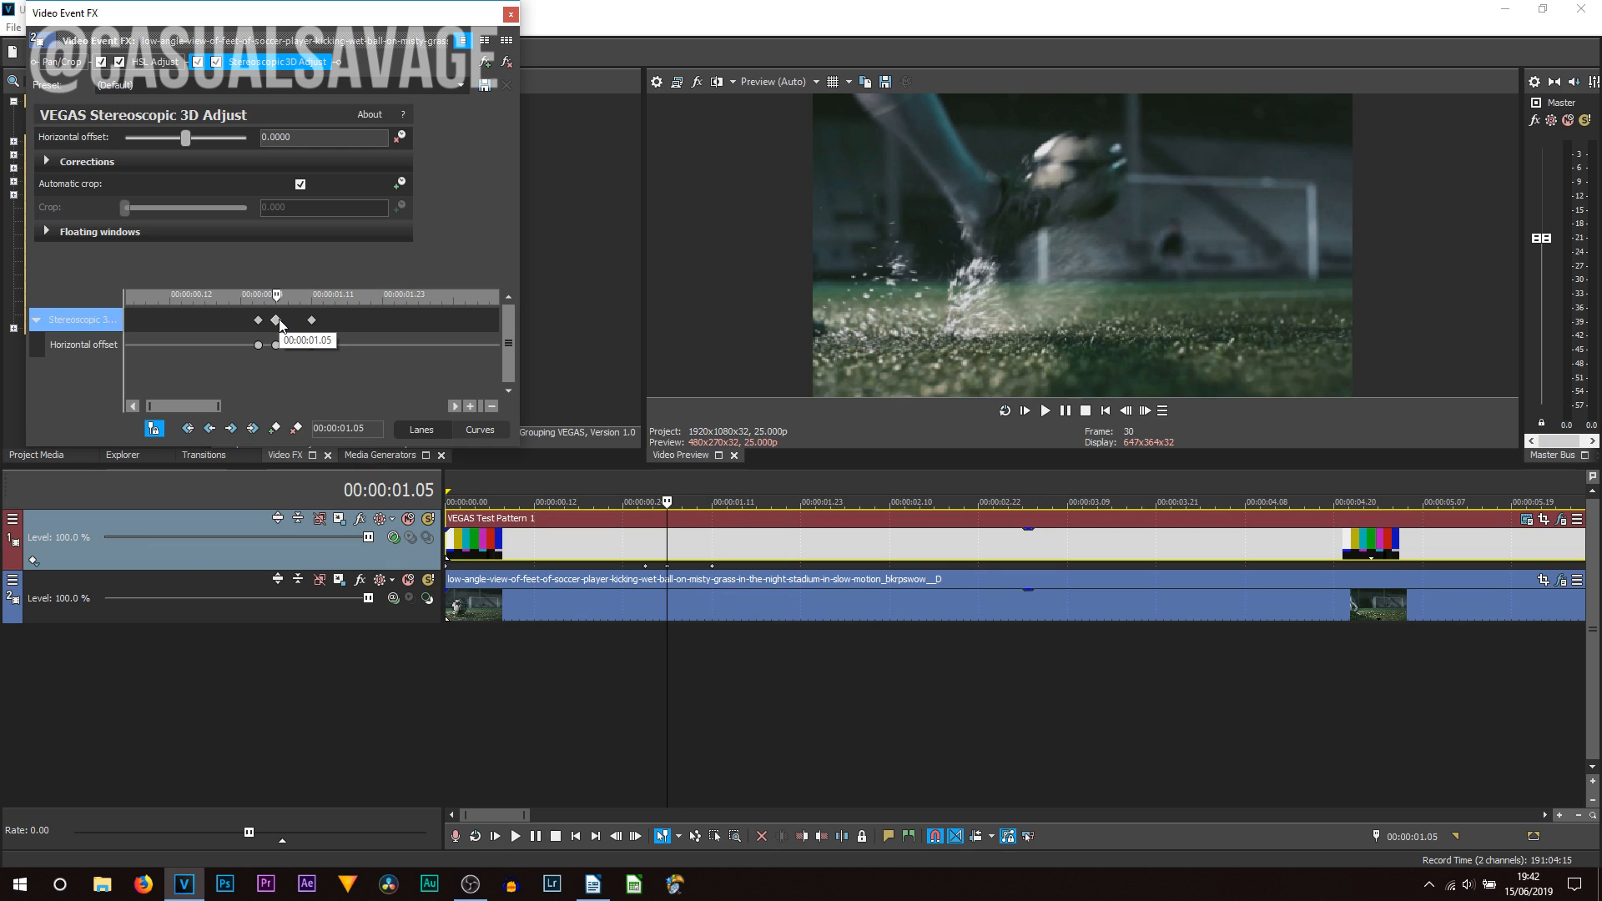
mouse_move(186, 138)
mouse_down()
mouse_move(170, 149)
mouse_move(209, 157)
mouse_up()
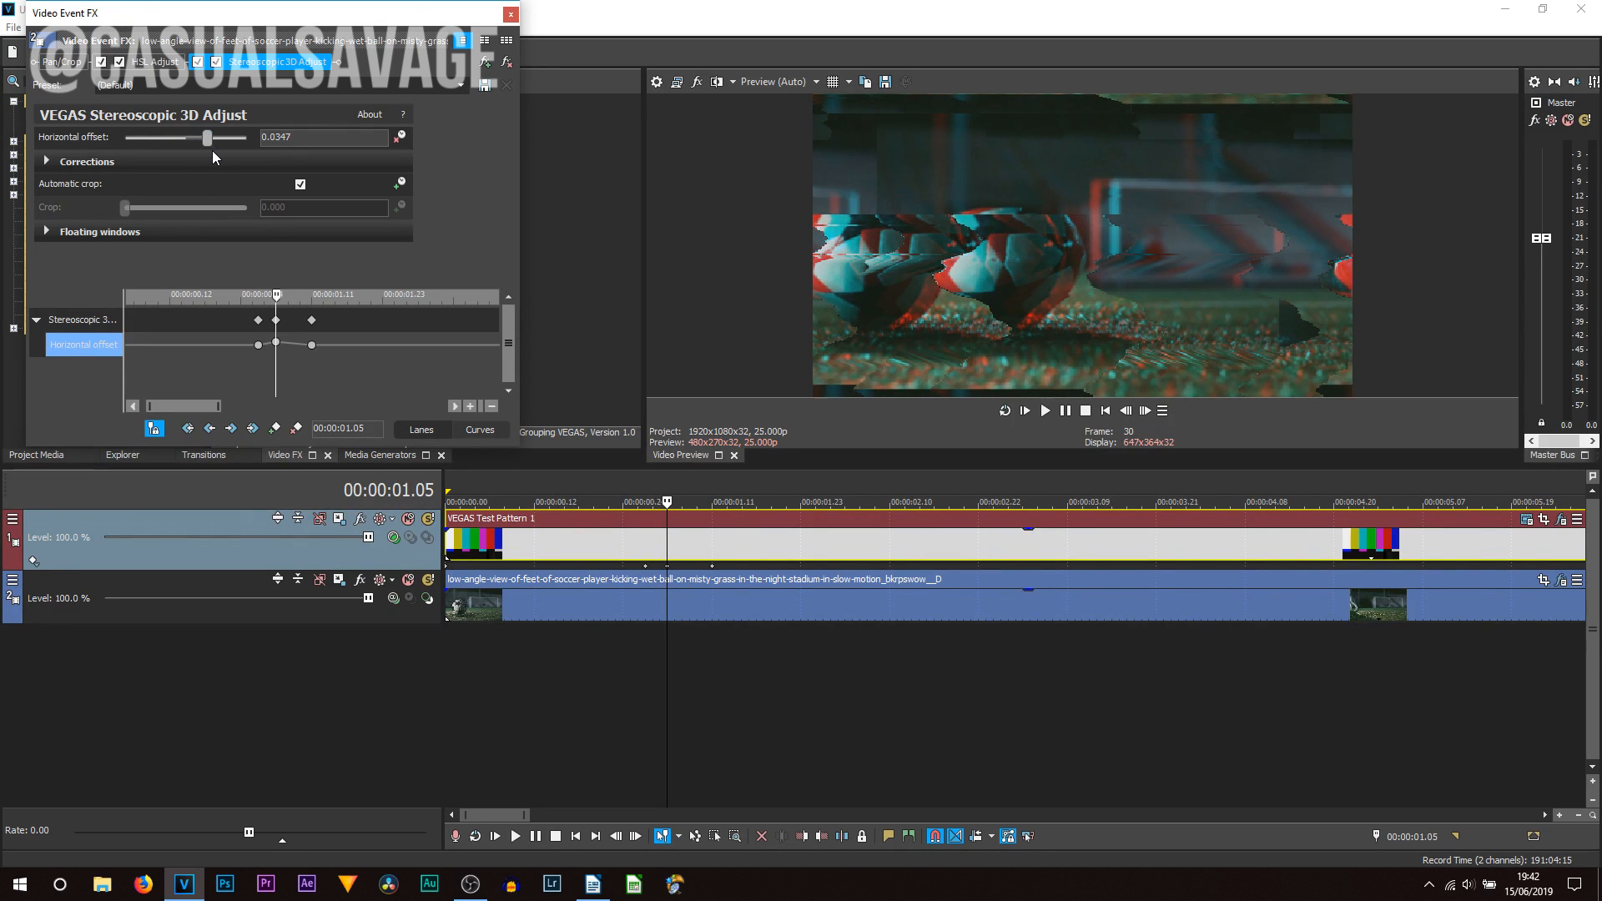
click(511, 15)
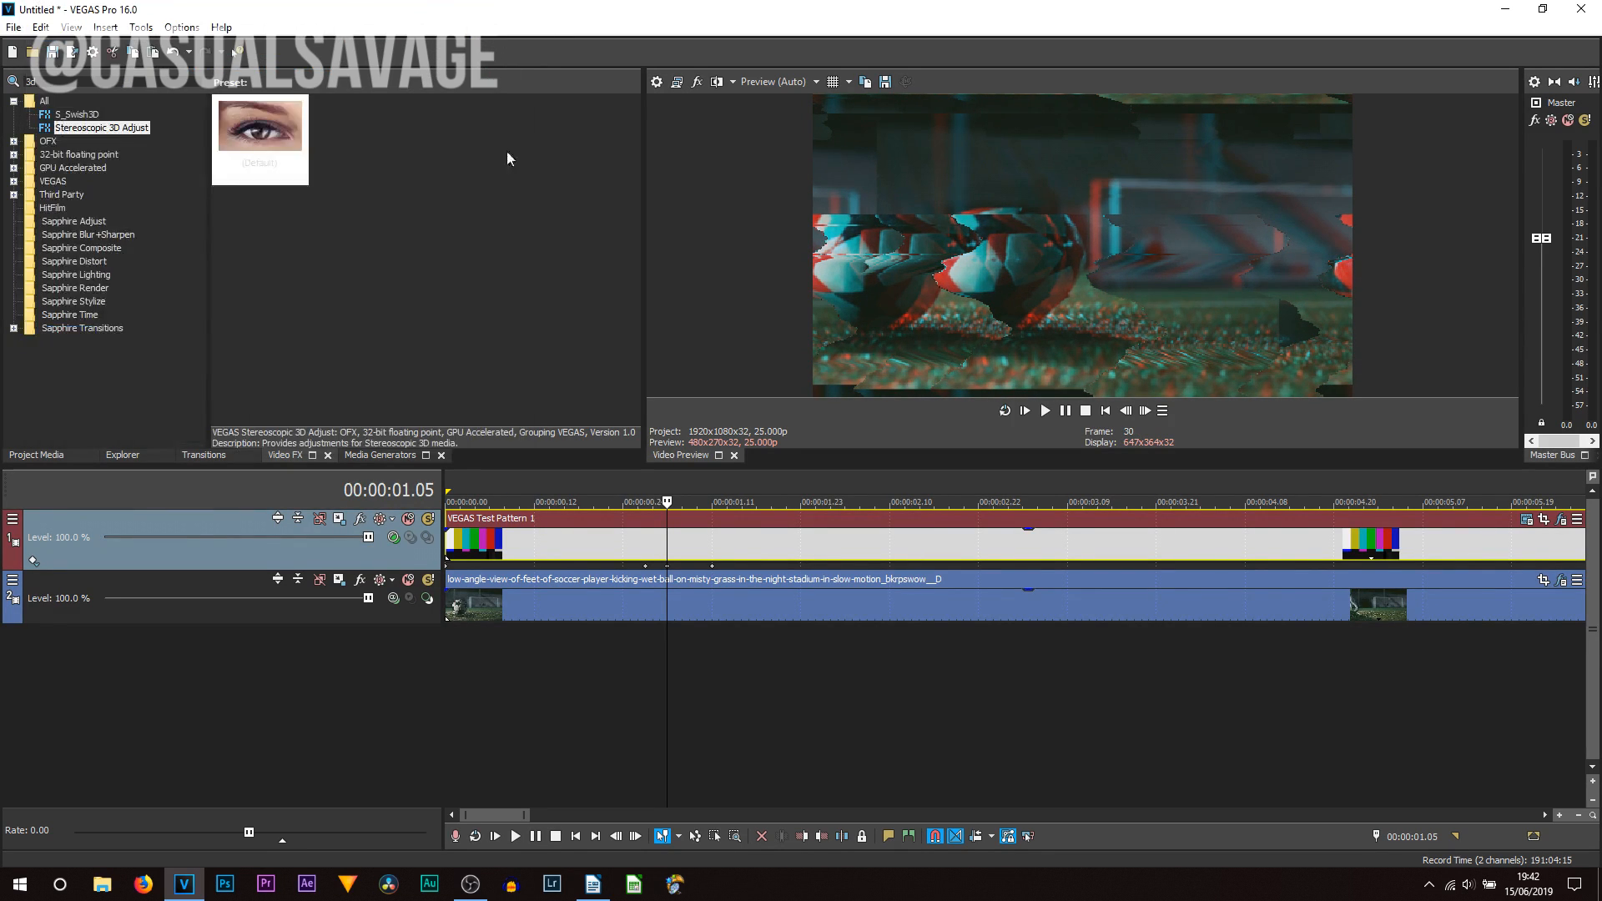
- Play the timeline from the start through the glitch and pause after it
click(593, 664)
drag(593, 660, 408, 664)
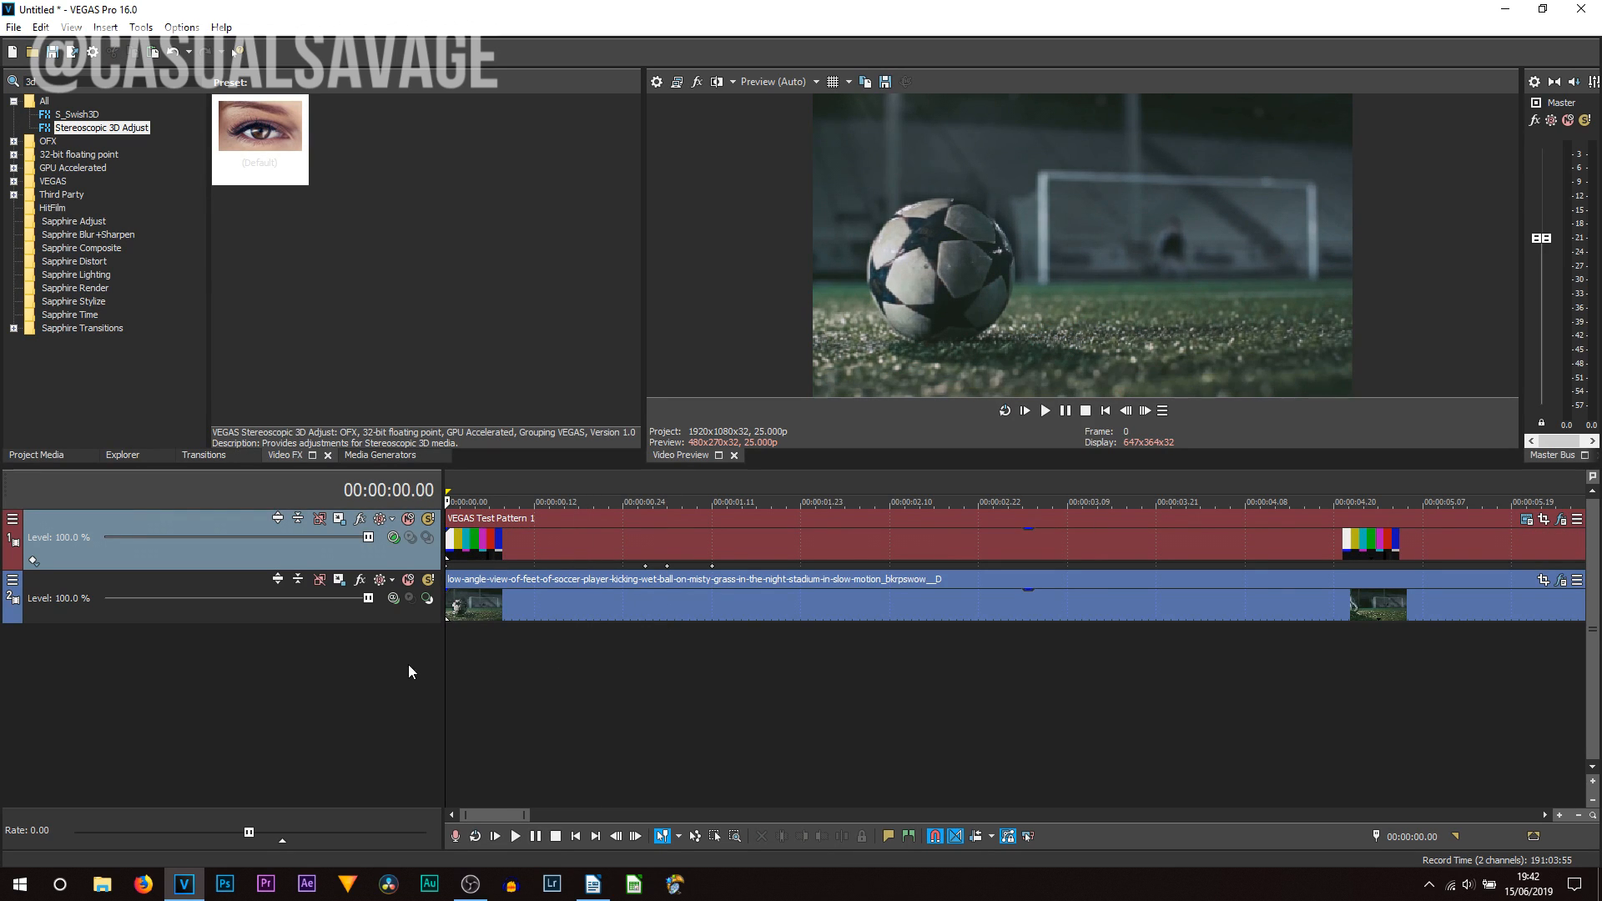
scroll(666, 638, down, 3)
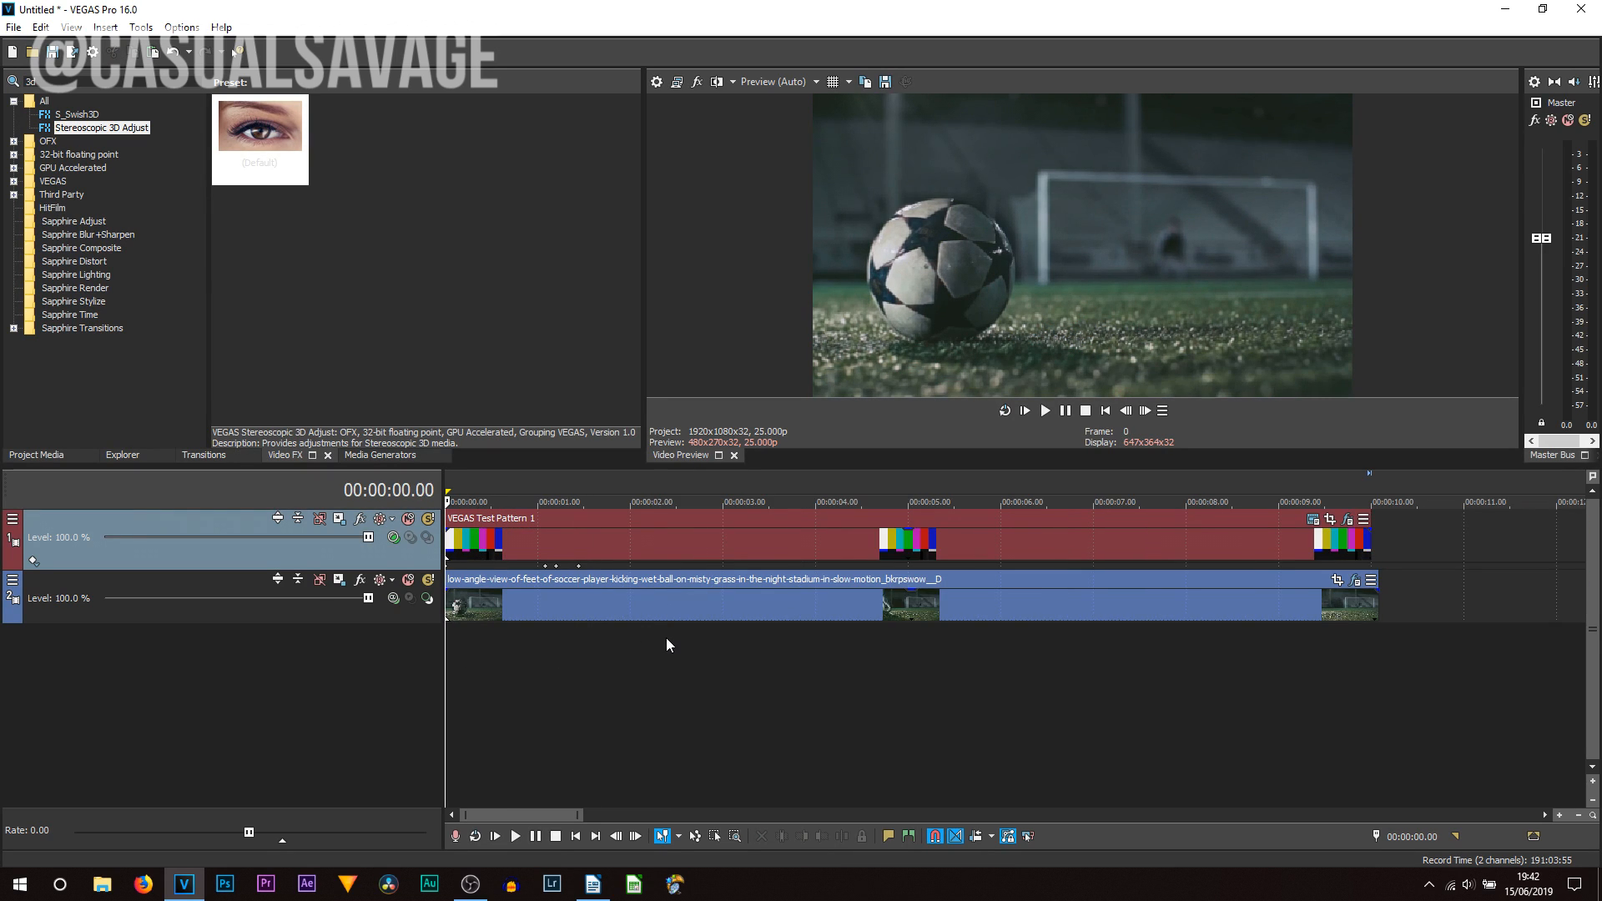
click(1065, 411)
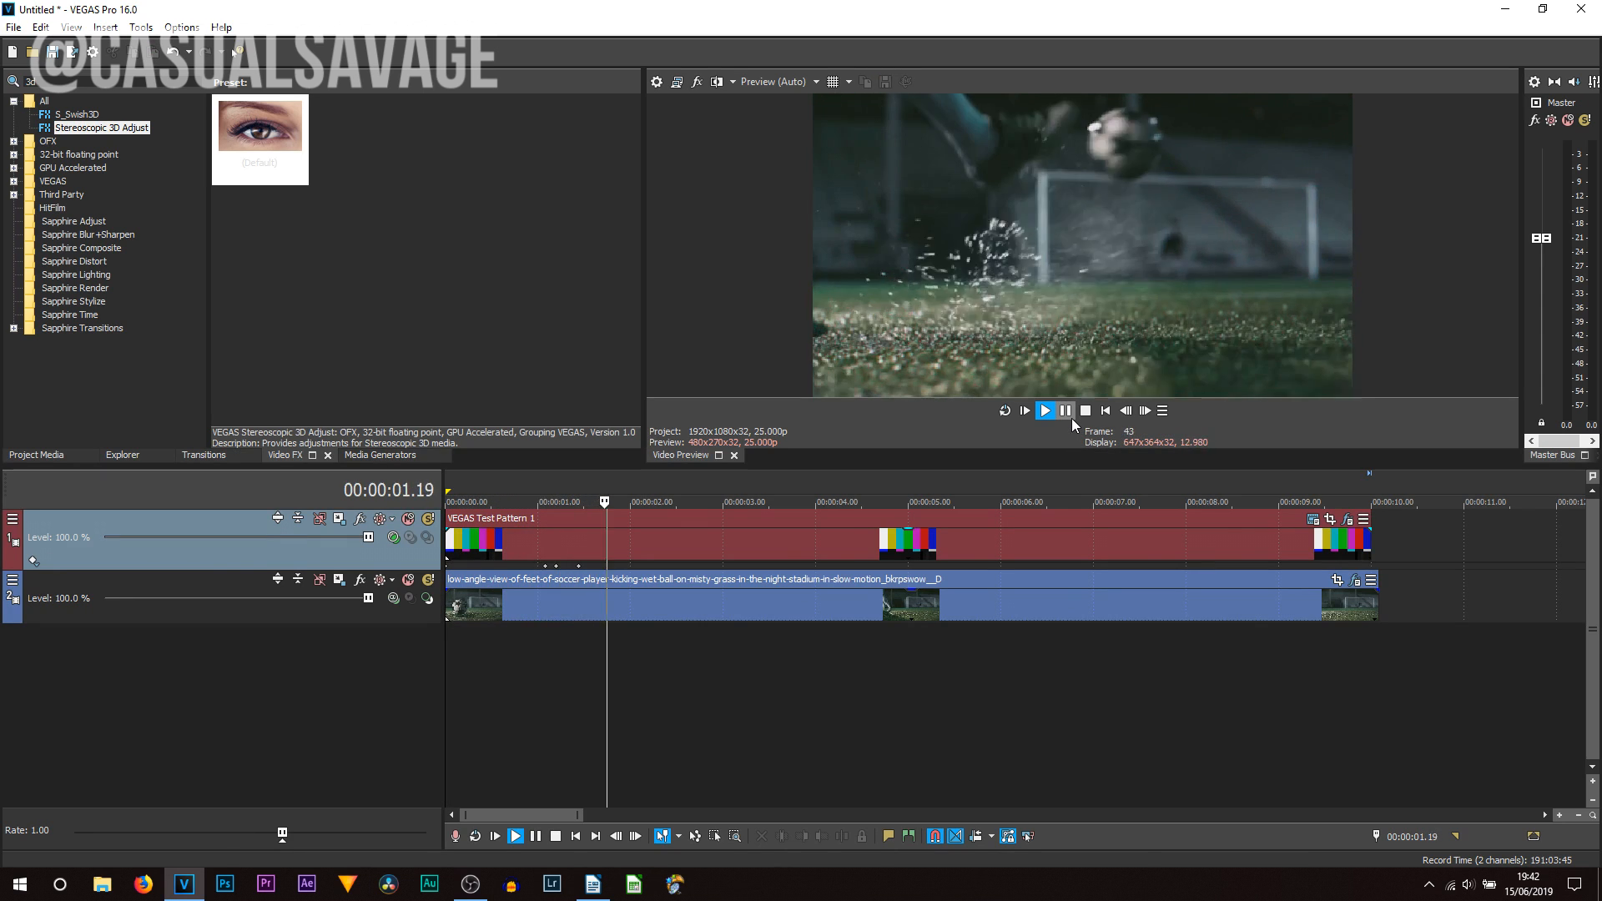
click(1066, 410)
- Mark a loop region from 00:00:00.10 to 00:00:02.08 and play back the glitch within it
drag(482, 506, 658, 488)
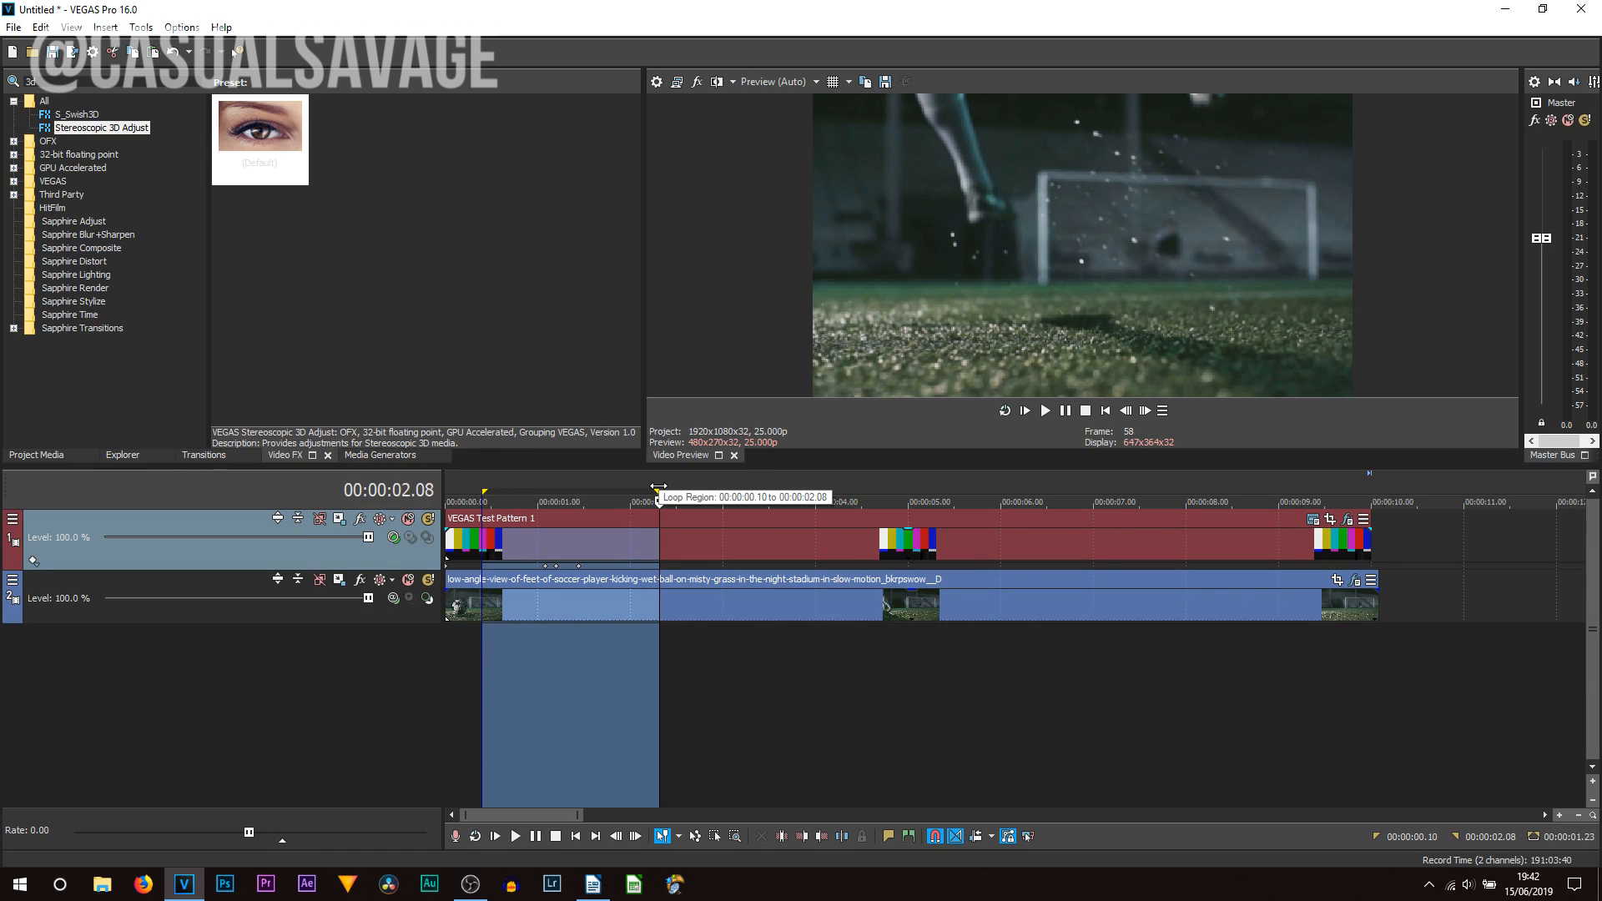
key(space)
key(space)
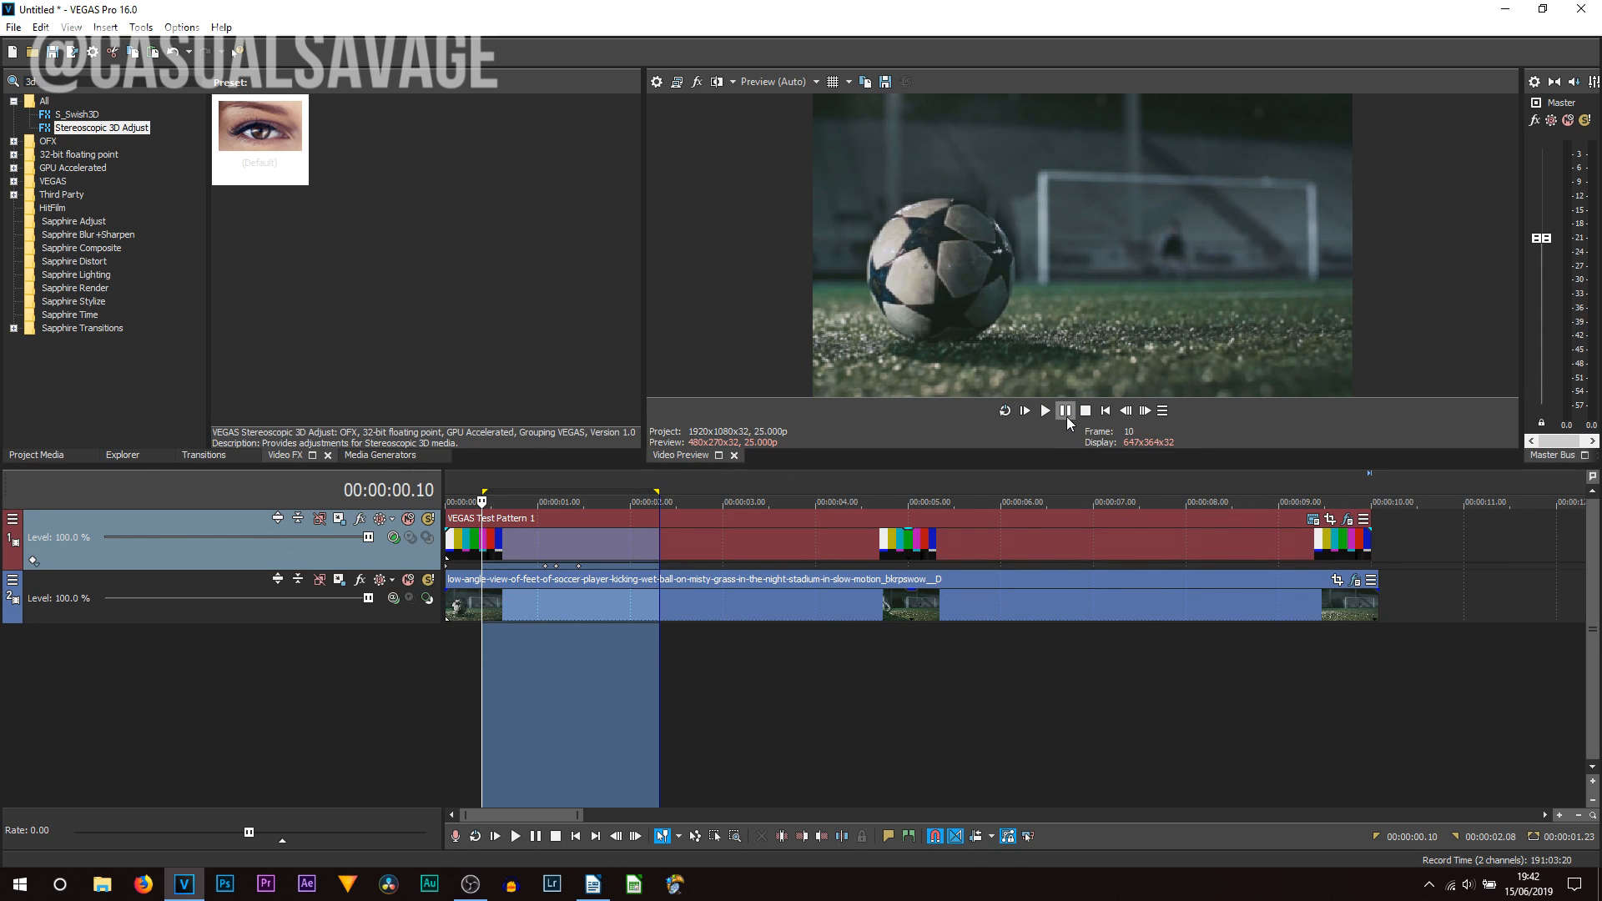
key(space)
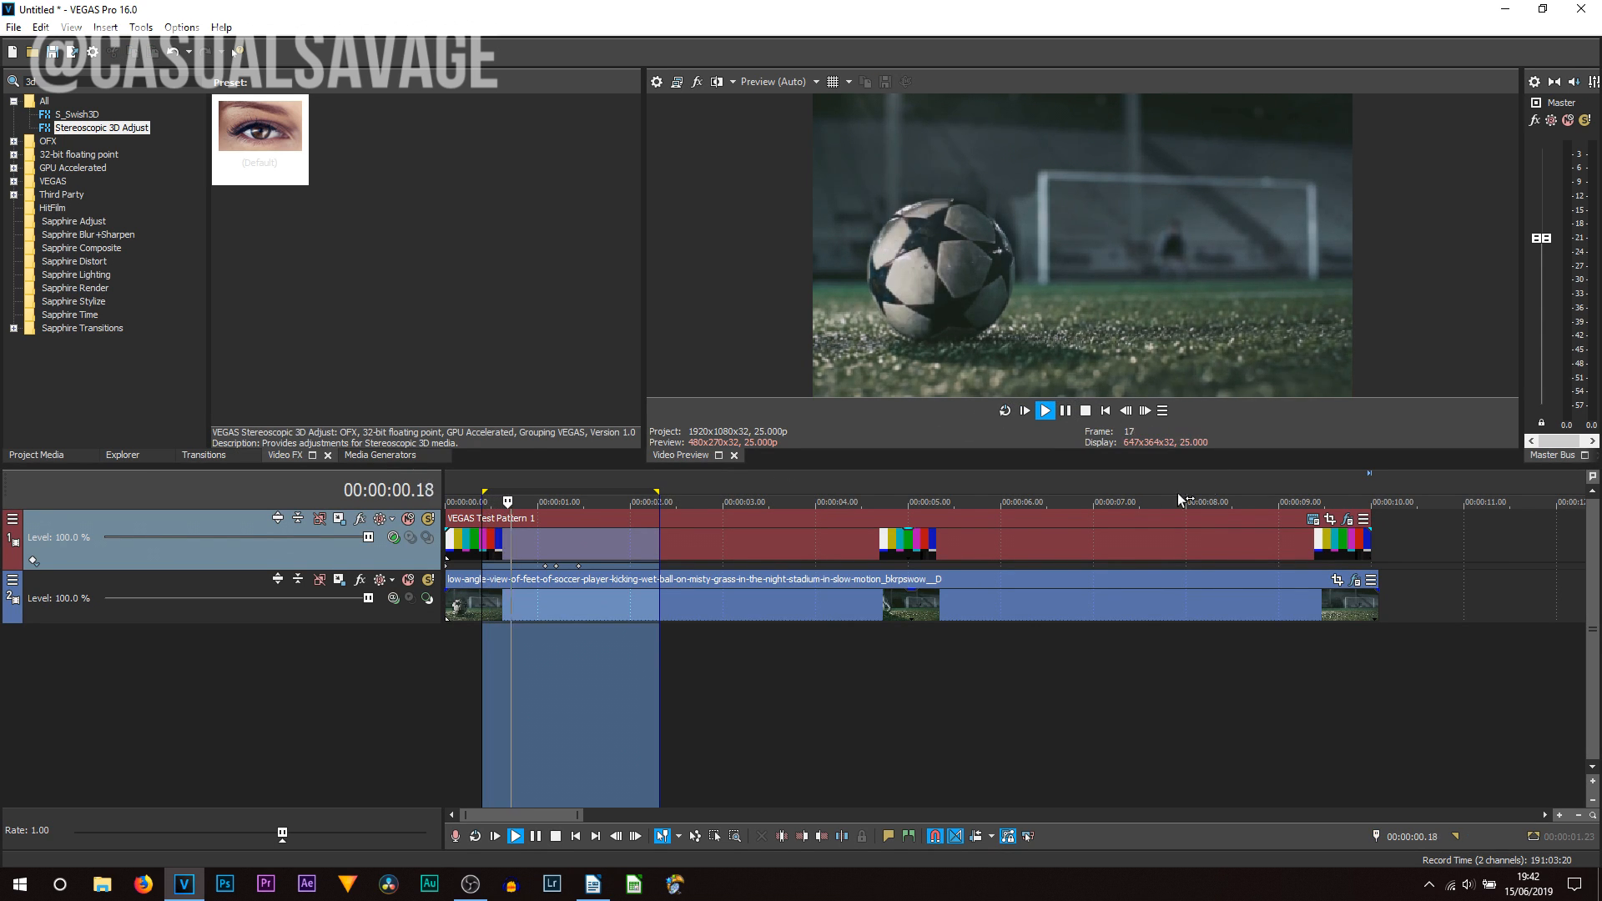
click(1065, 411)
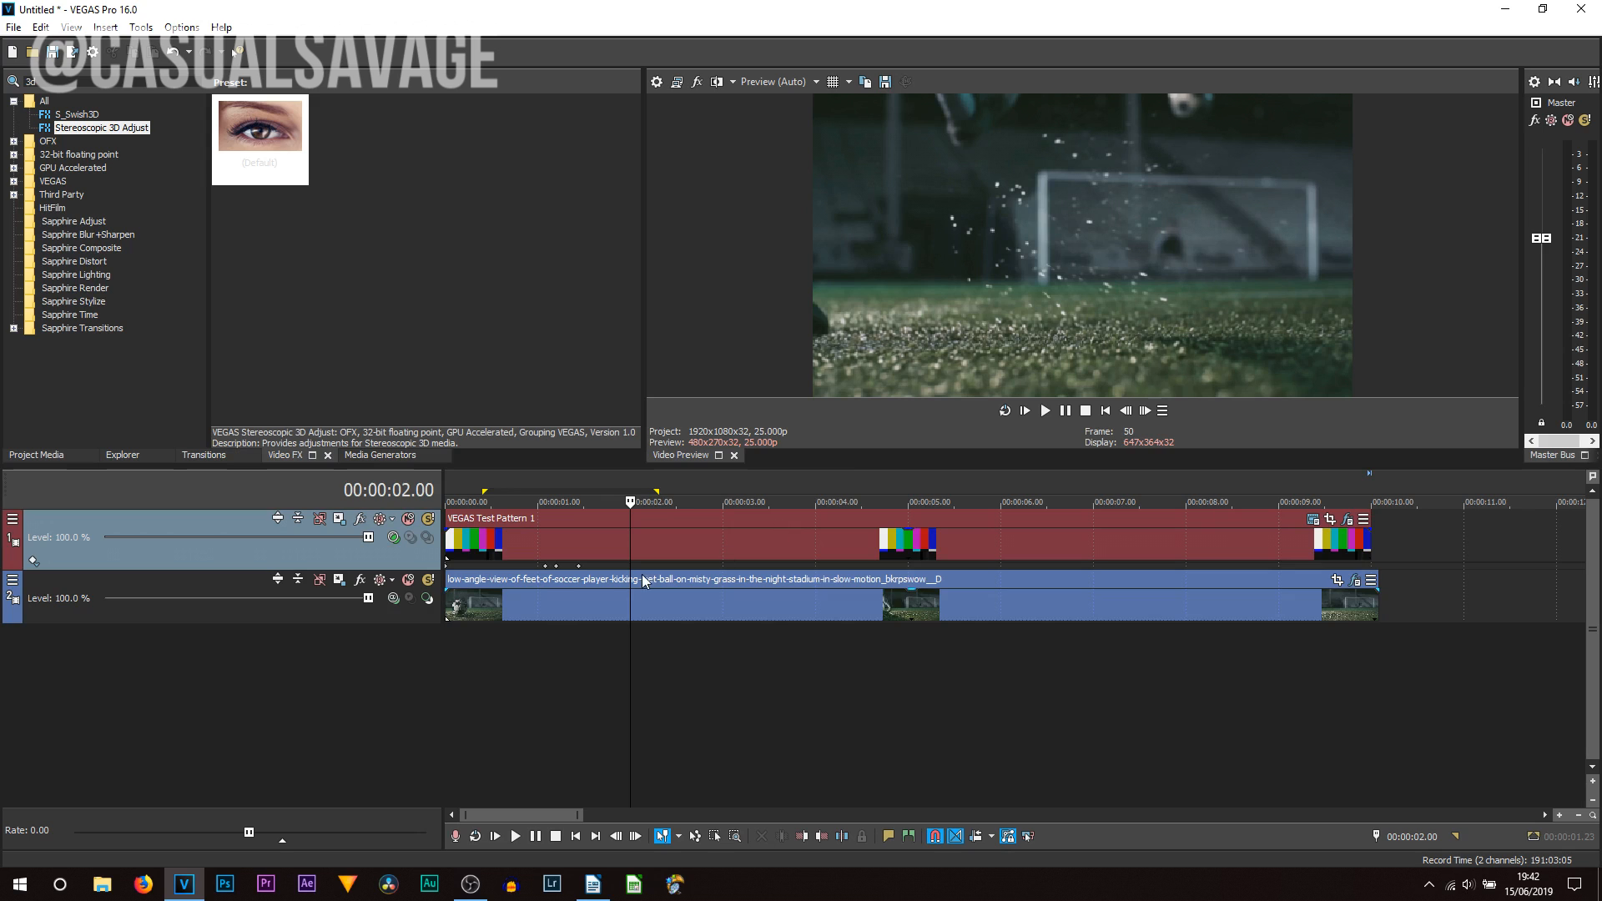
- With the playhead at 00:00:01.05, change the project's stereoscopic 3D mode to Anaglyphic (green/magenta) and apply it
click(557, 576)
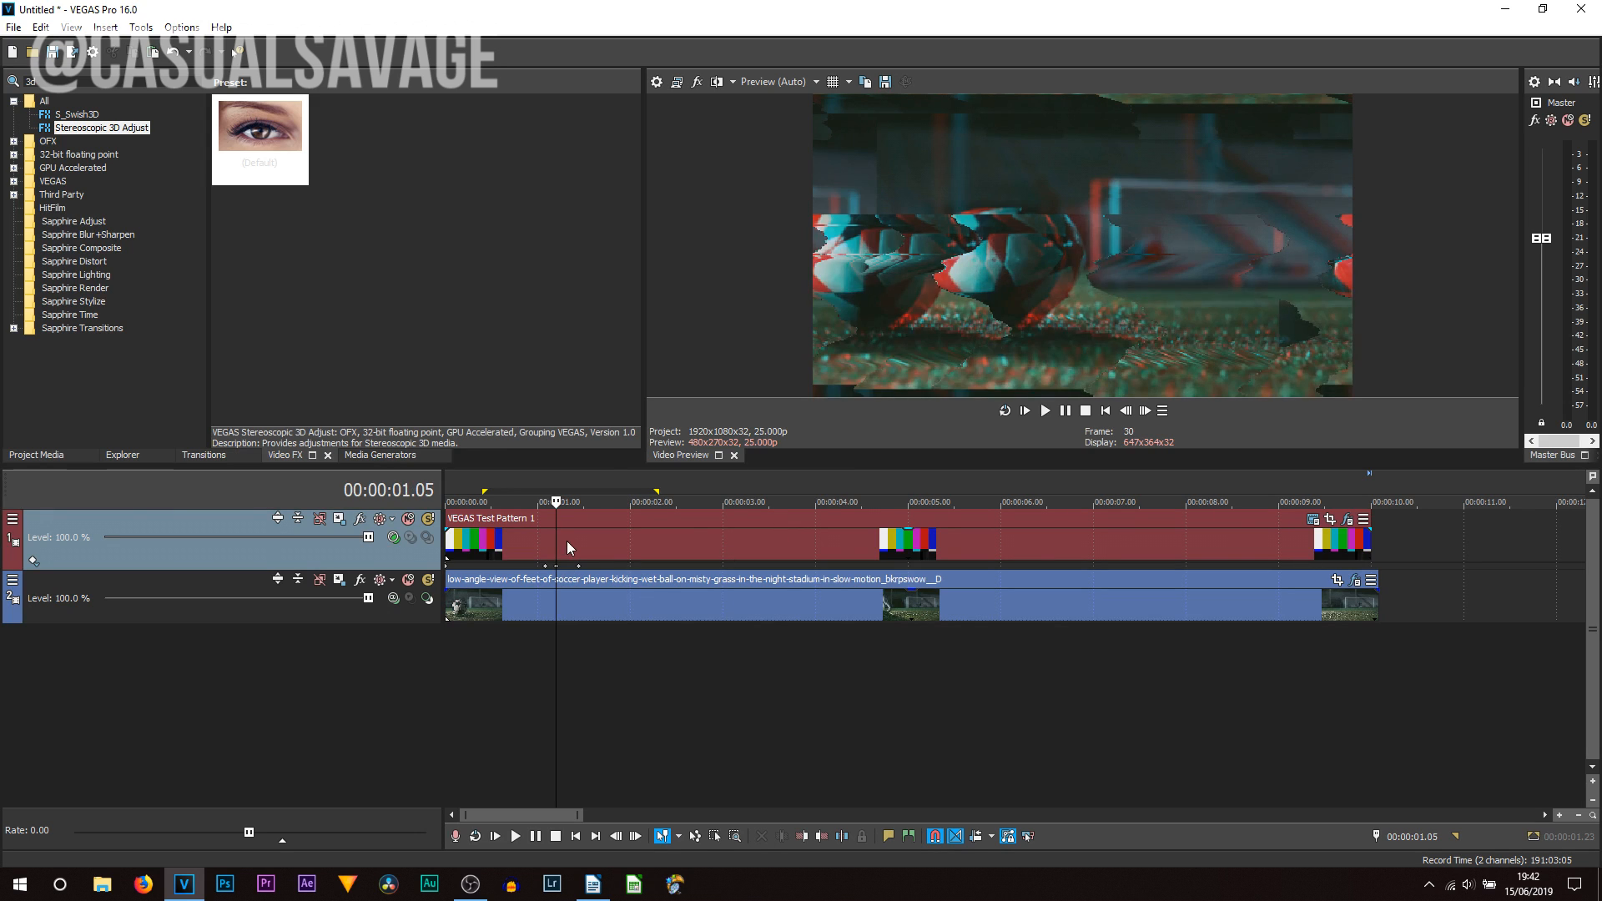
click(656, 82)
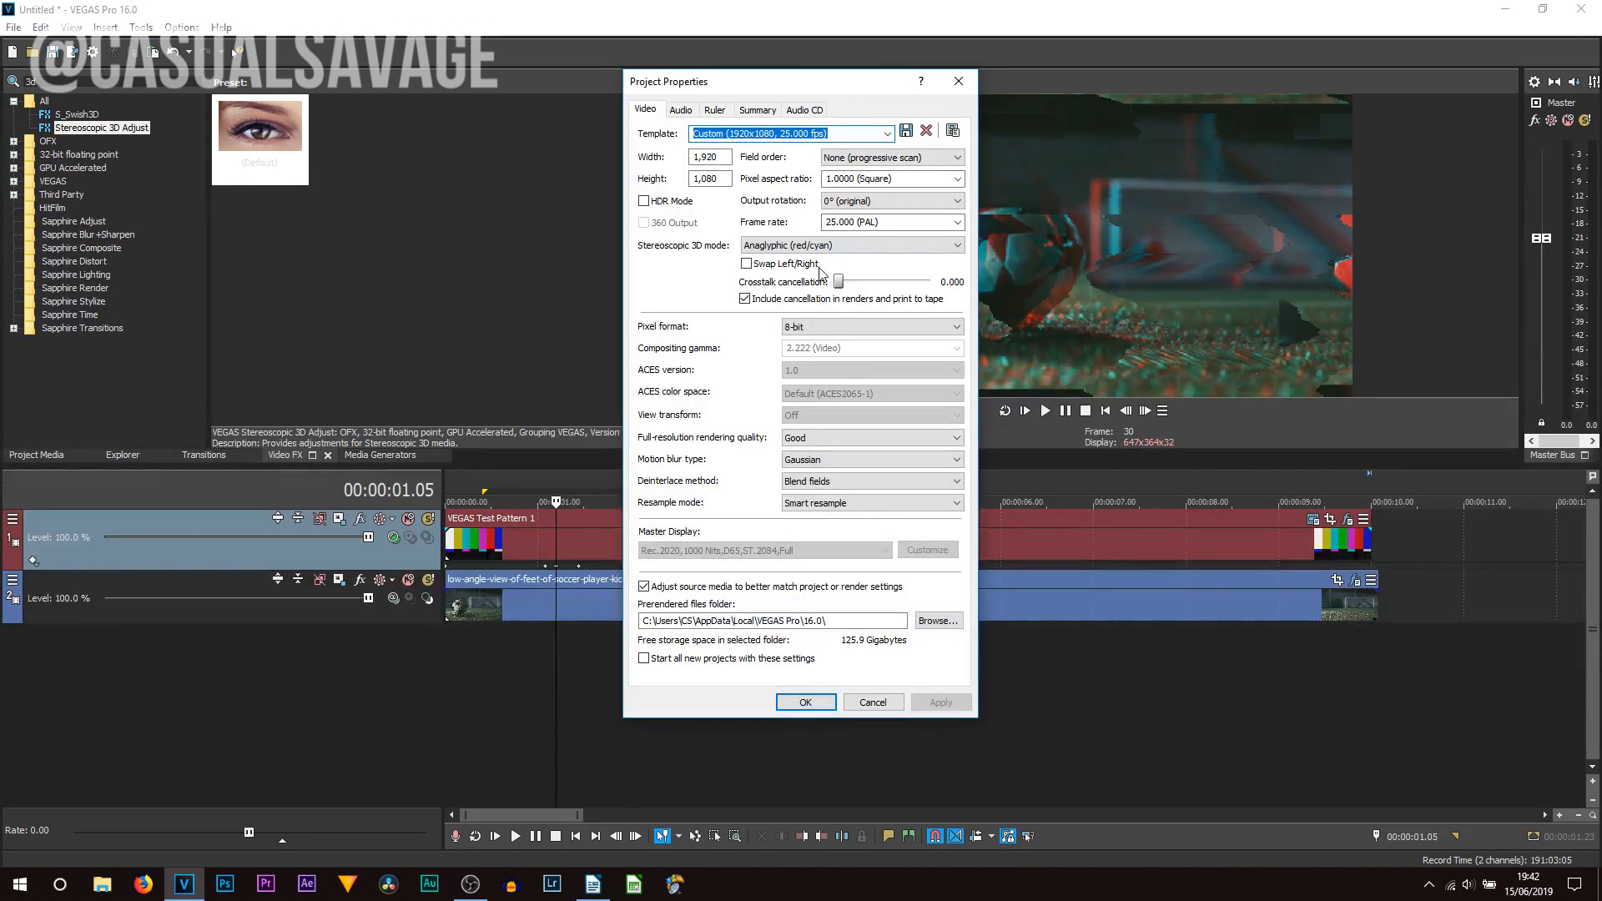
click(797, 253)
click(797, 247)
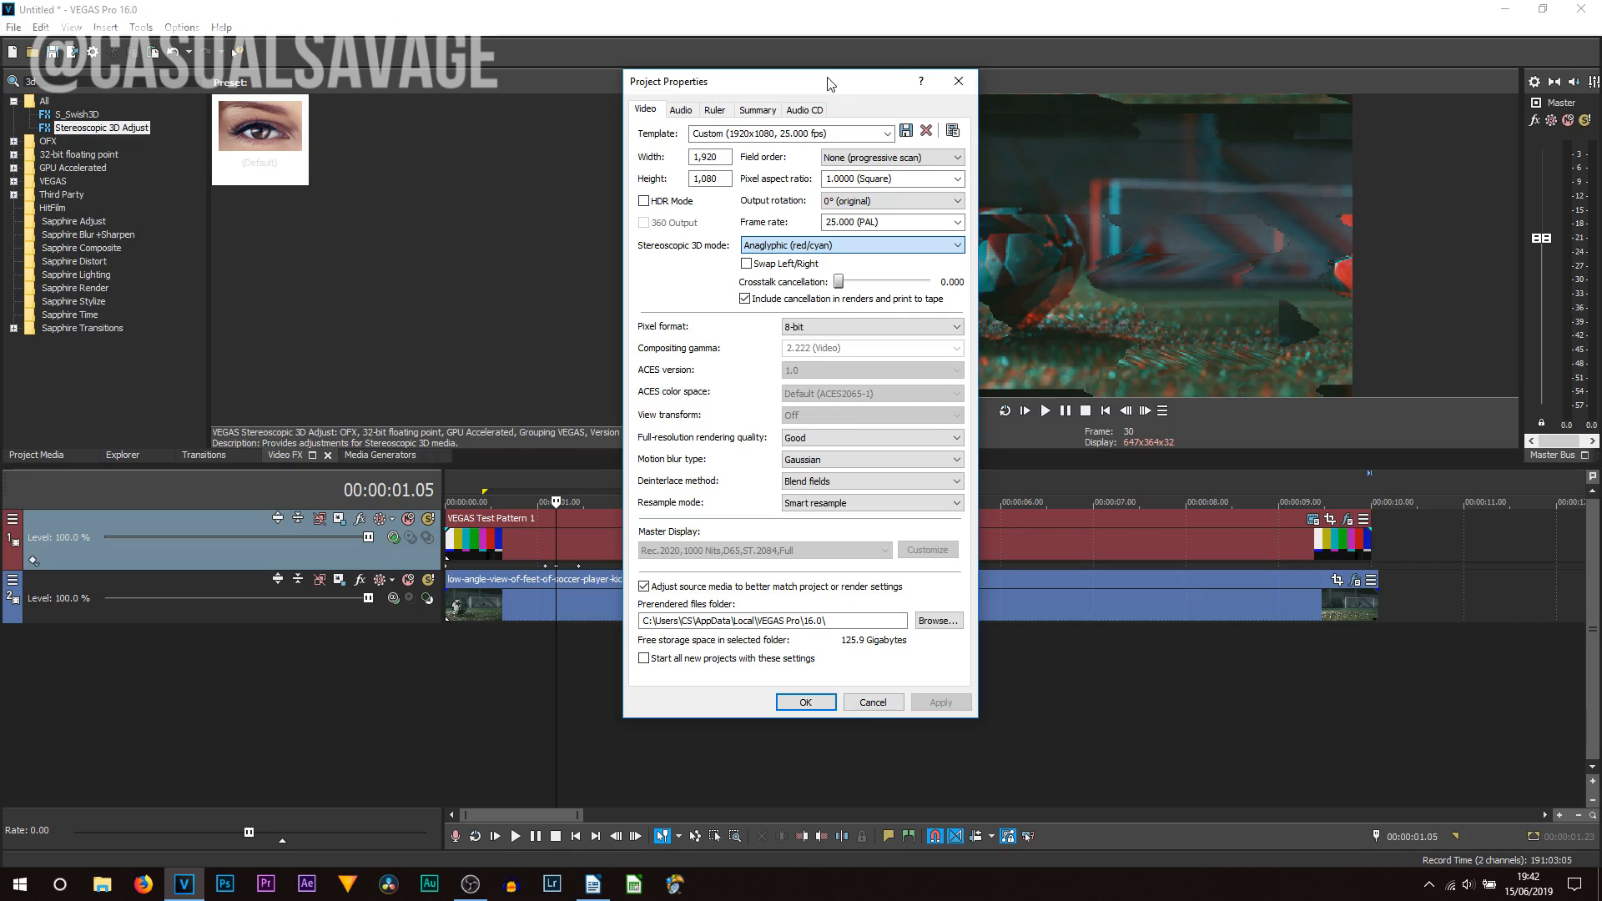
drag(807, 82, 554, 61)
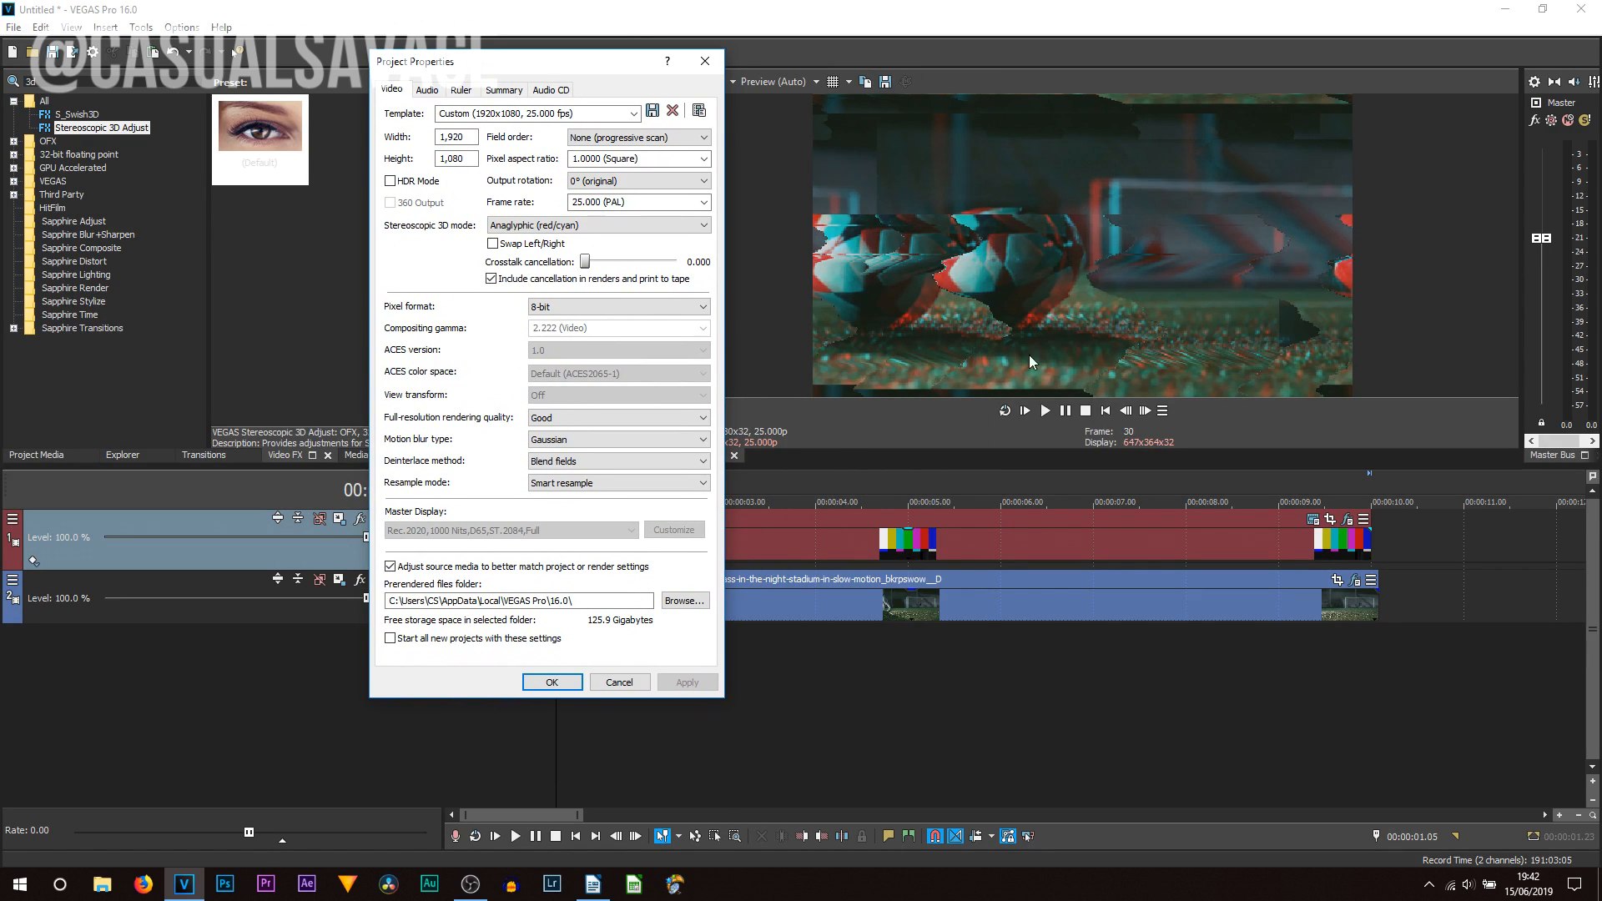
click(574, 222)
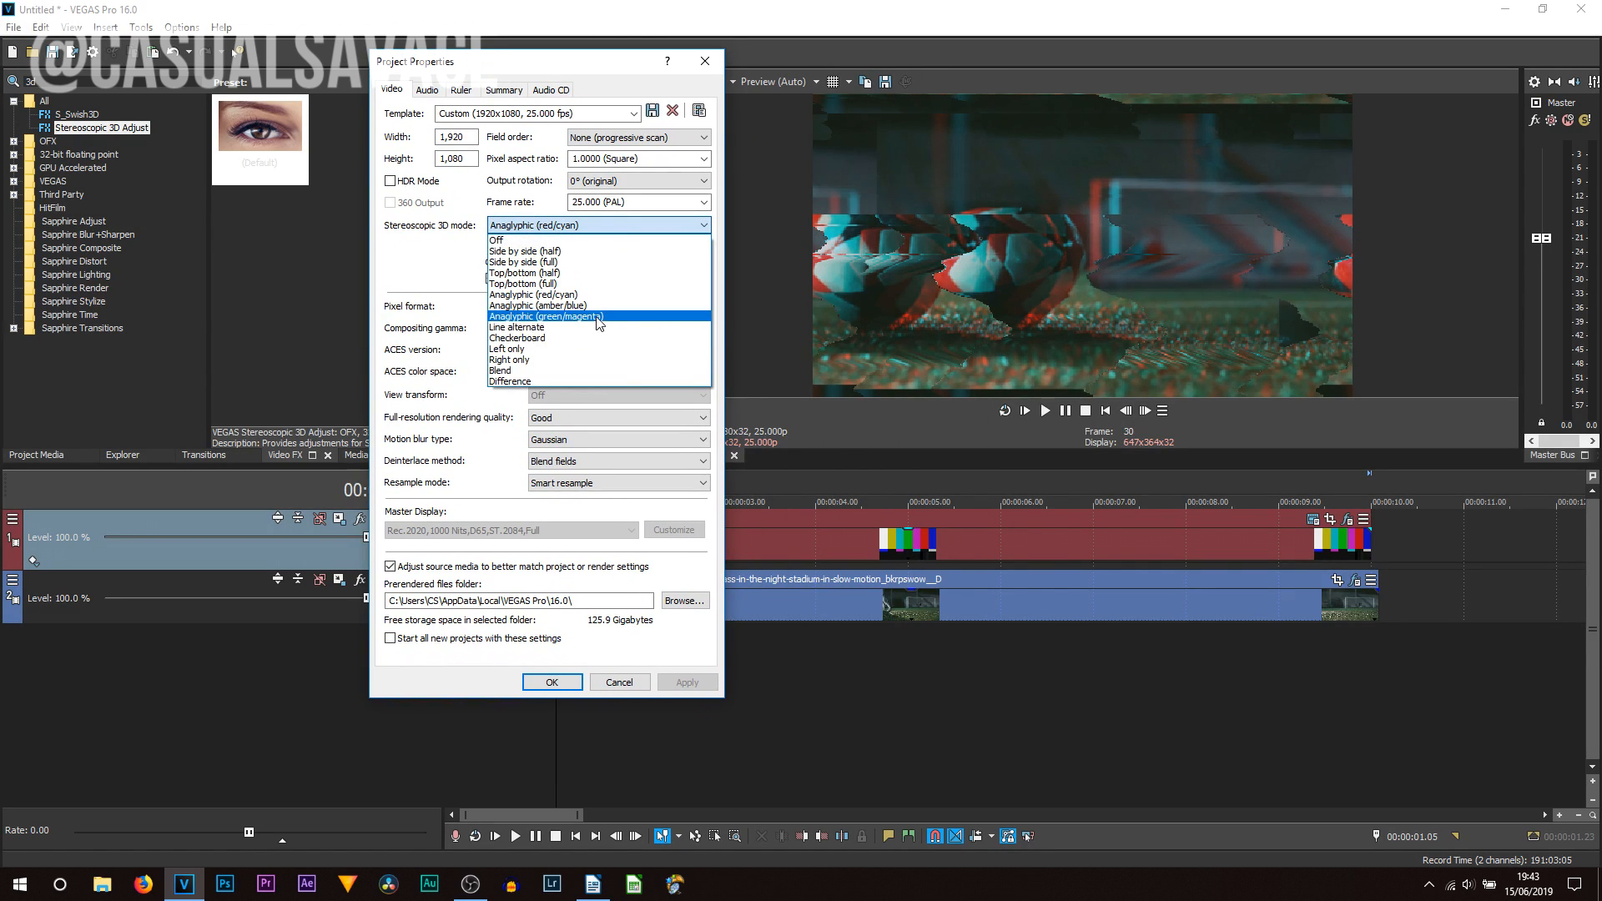
click(604, 322)
click(687, 683)
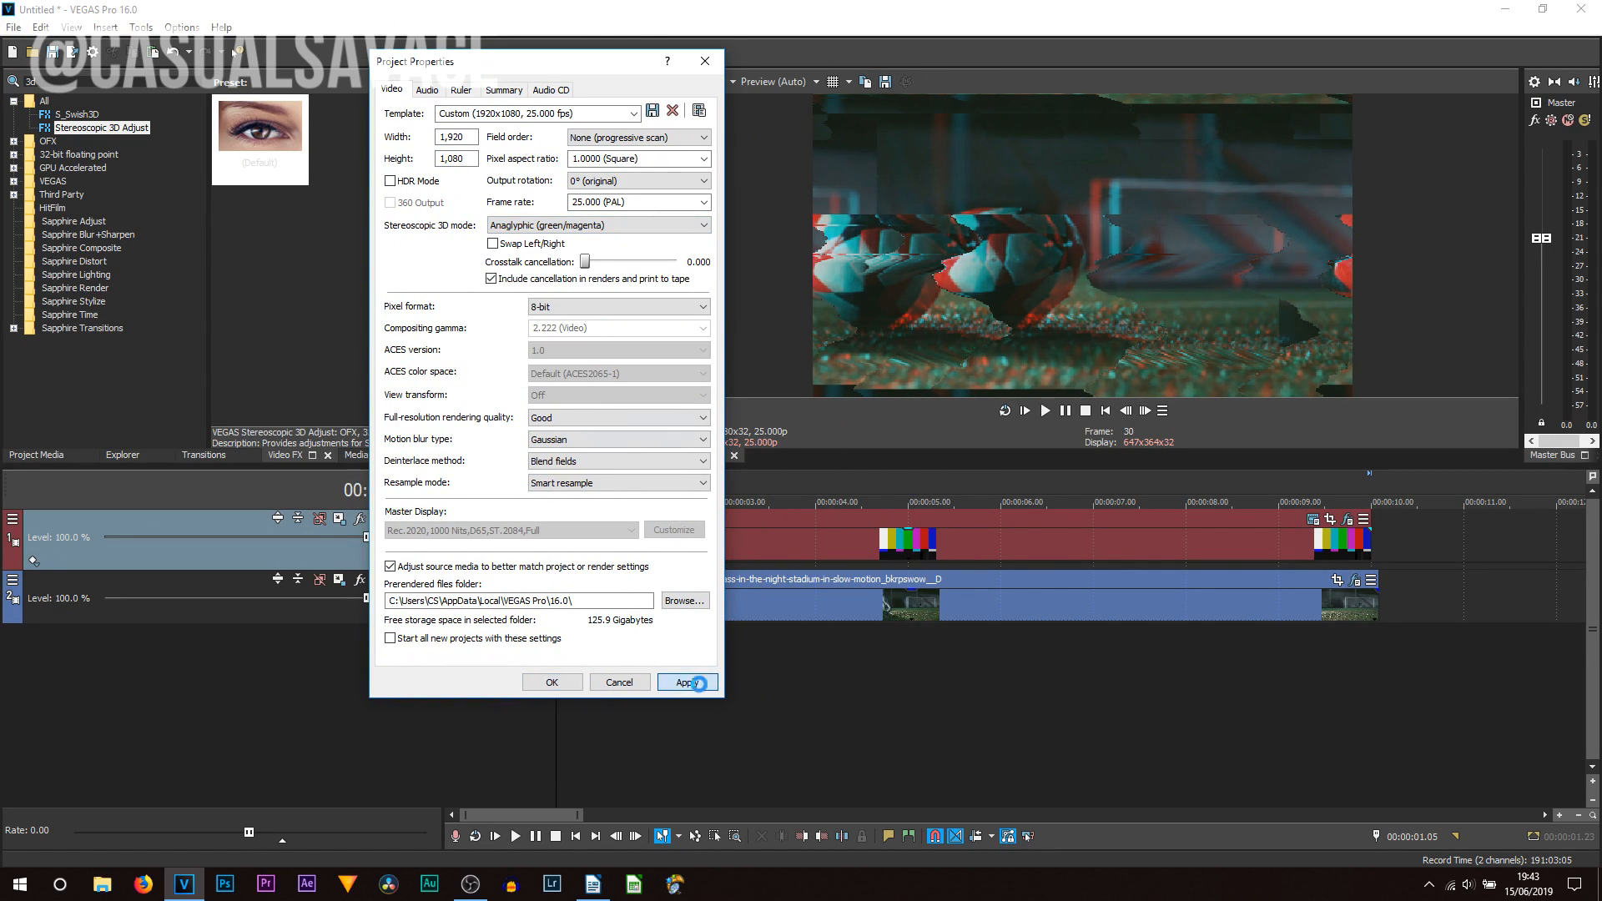
click(552, 682)
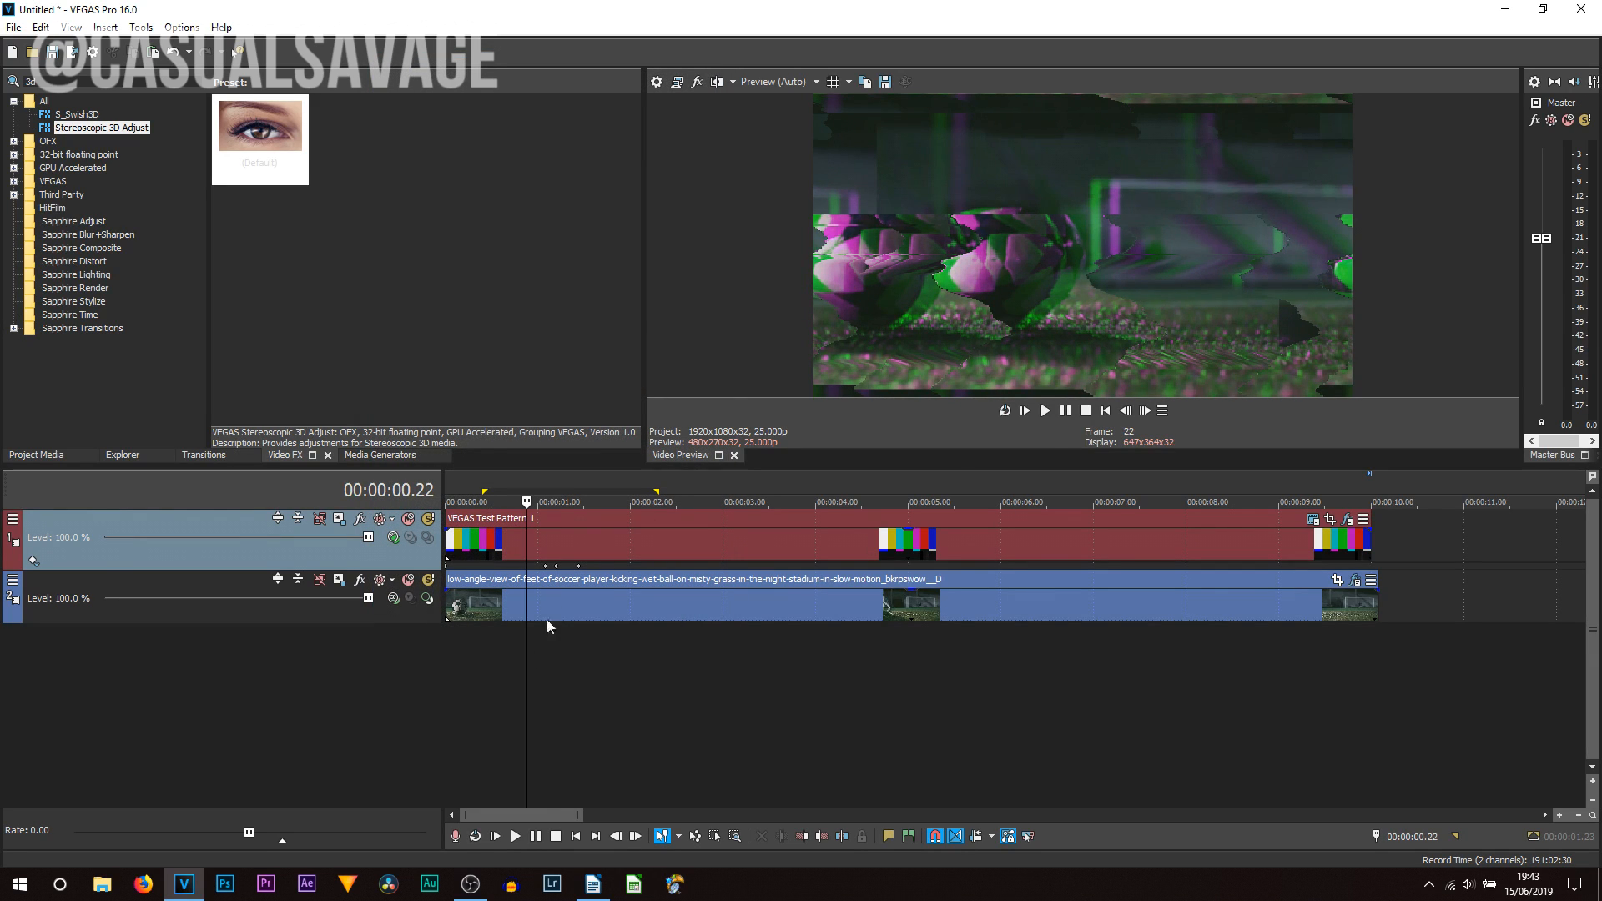
- Play back the recoloured glitch from 00:00:00.22, check the 00:00:01.05 frame, and place the playhead at 00:00:00.21 on the test pattern
click(529, 636)
click(1045, 410)
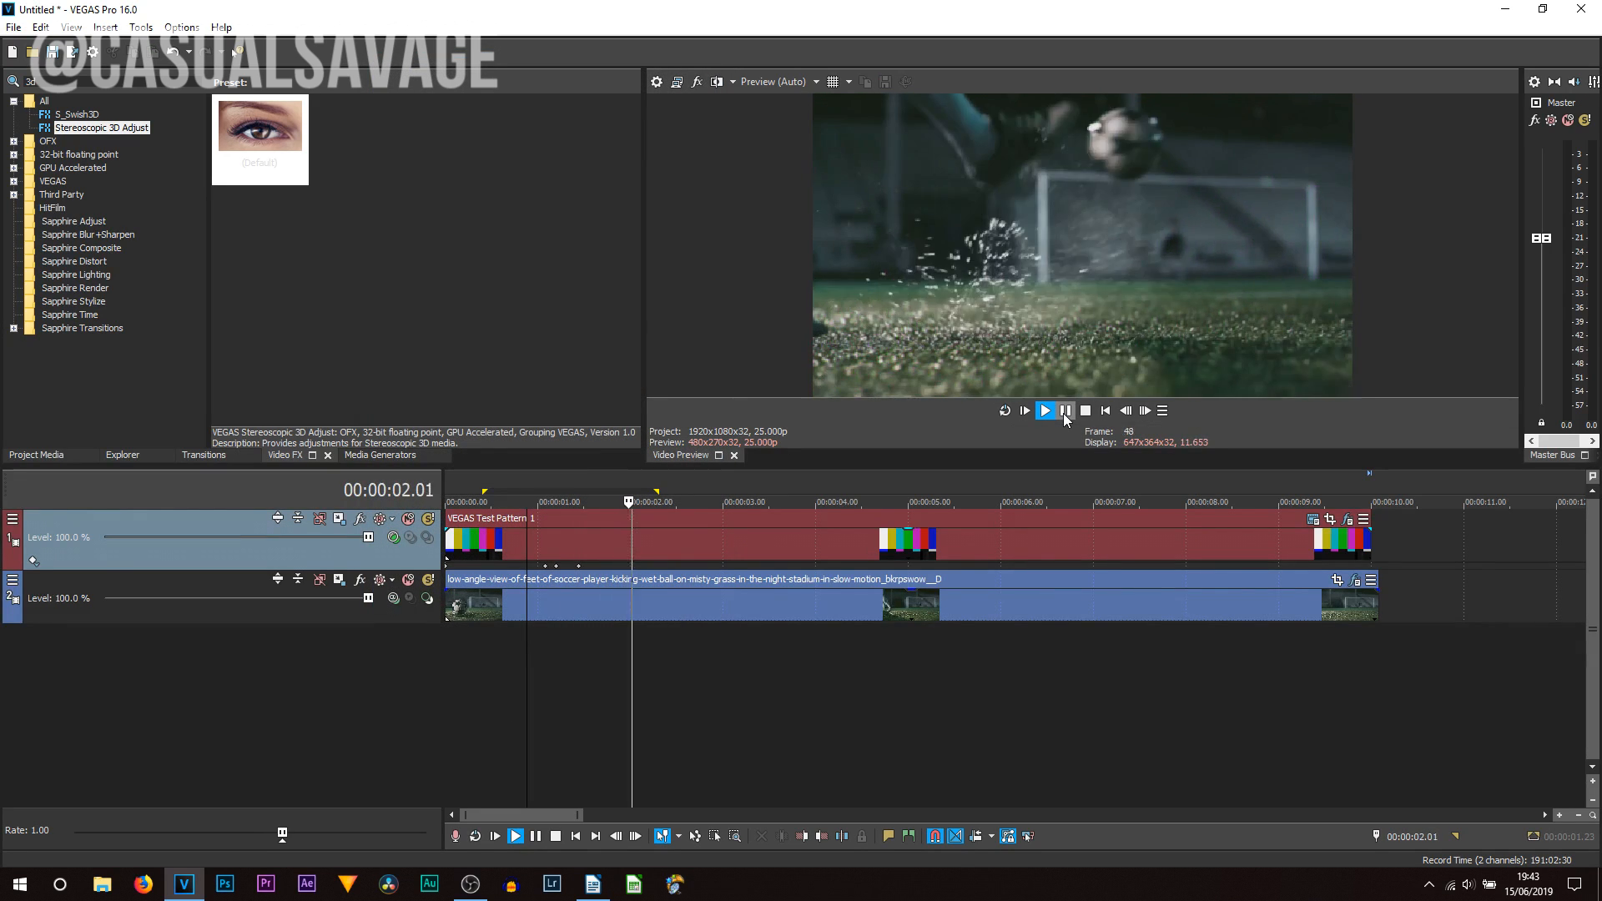
click(1064, 412)
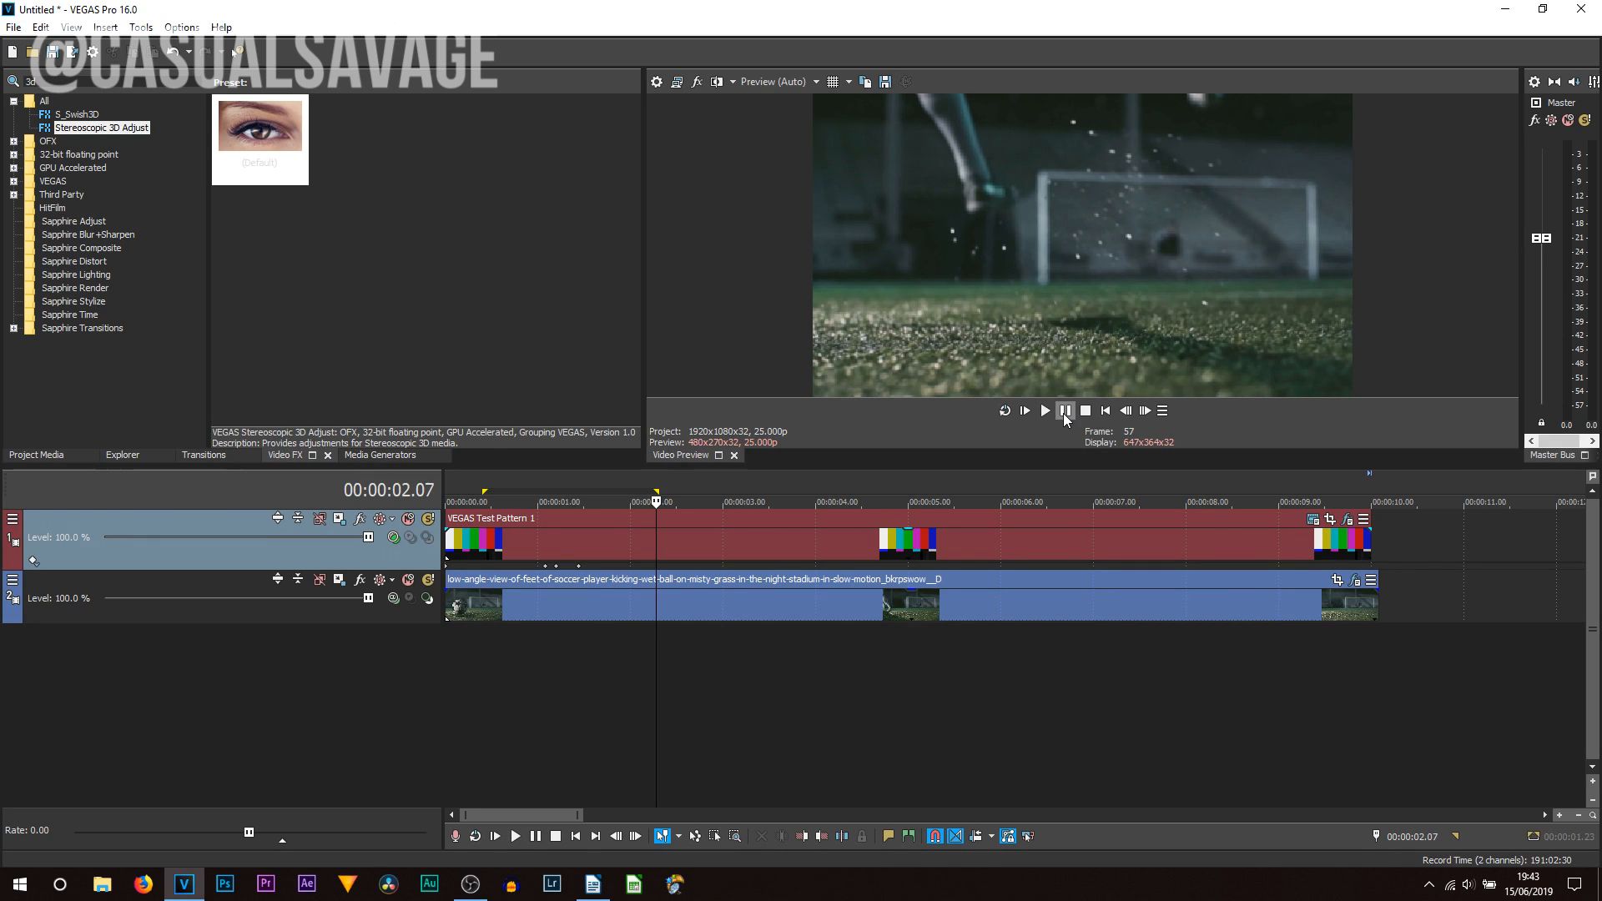
click(558, 565)
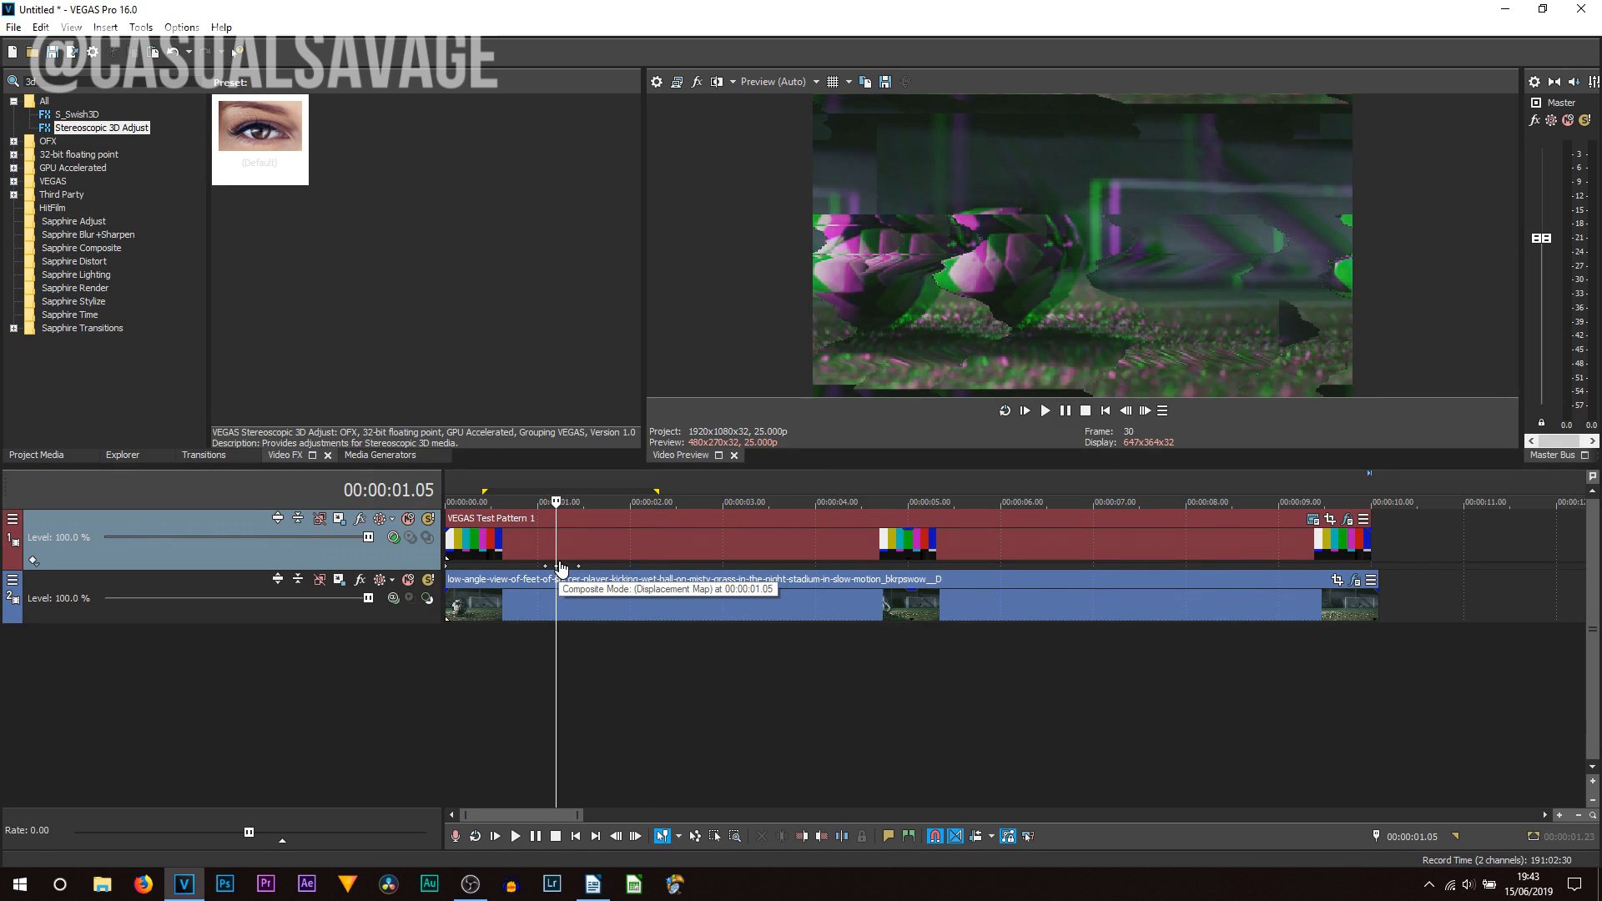
click(522, 542)
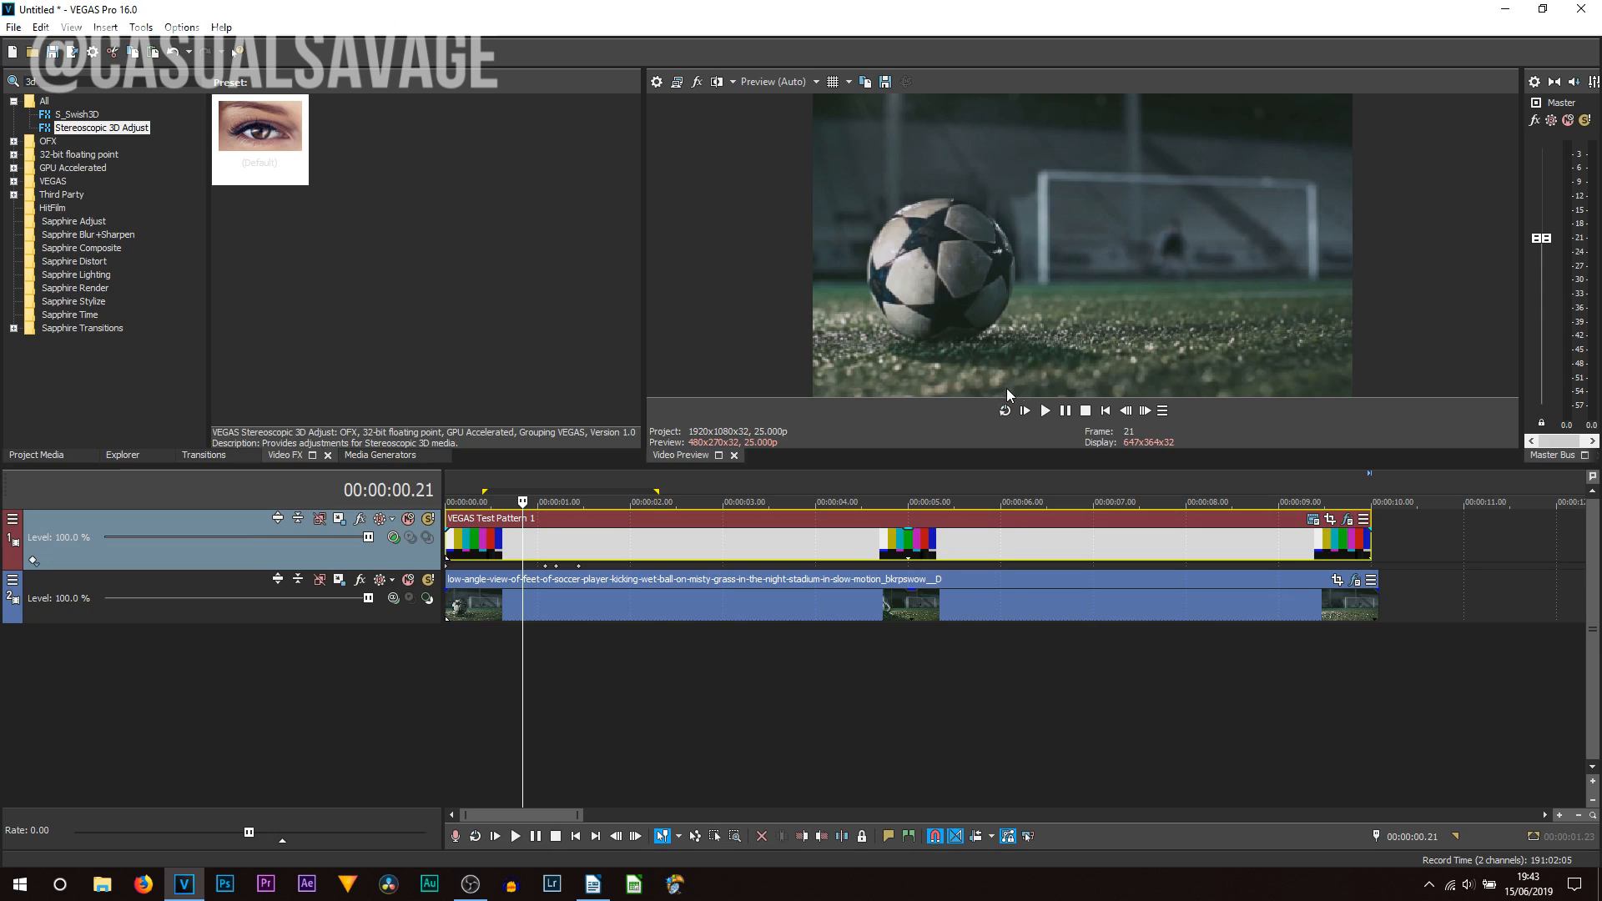